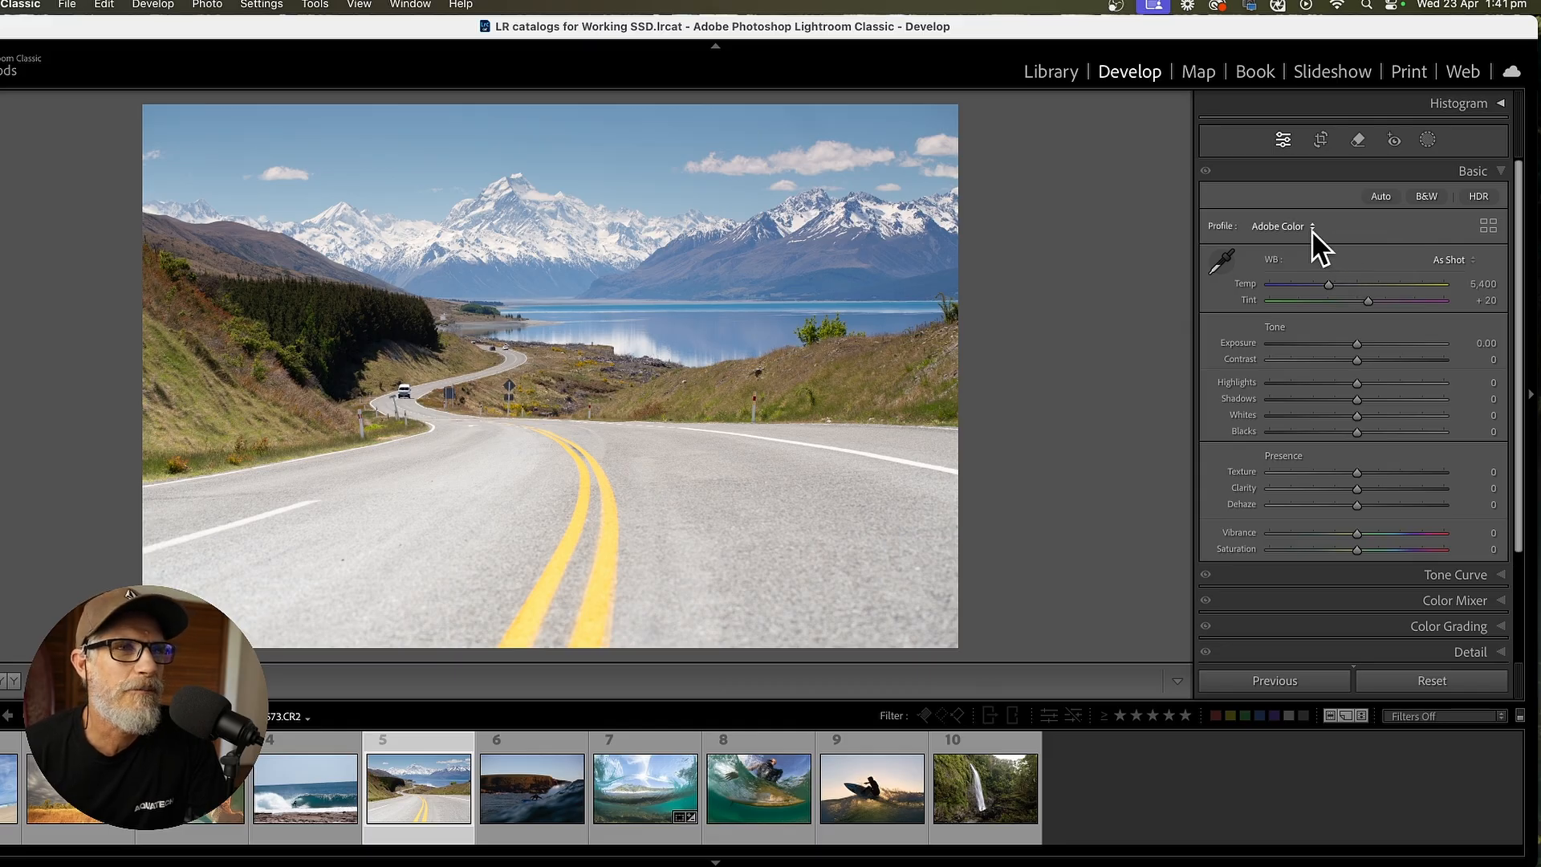
# Step: Browse the available camera profiles for the mountain road photo, previewing the Adobe Raw and Adaptive groups
pyautogui.click(1313, 233)
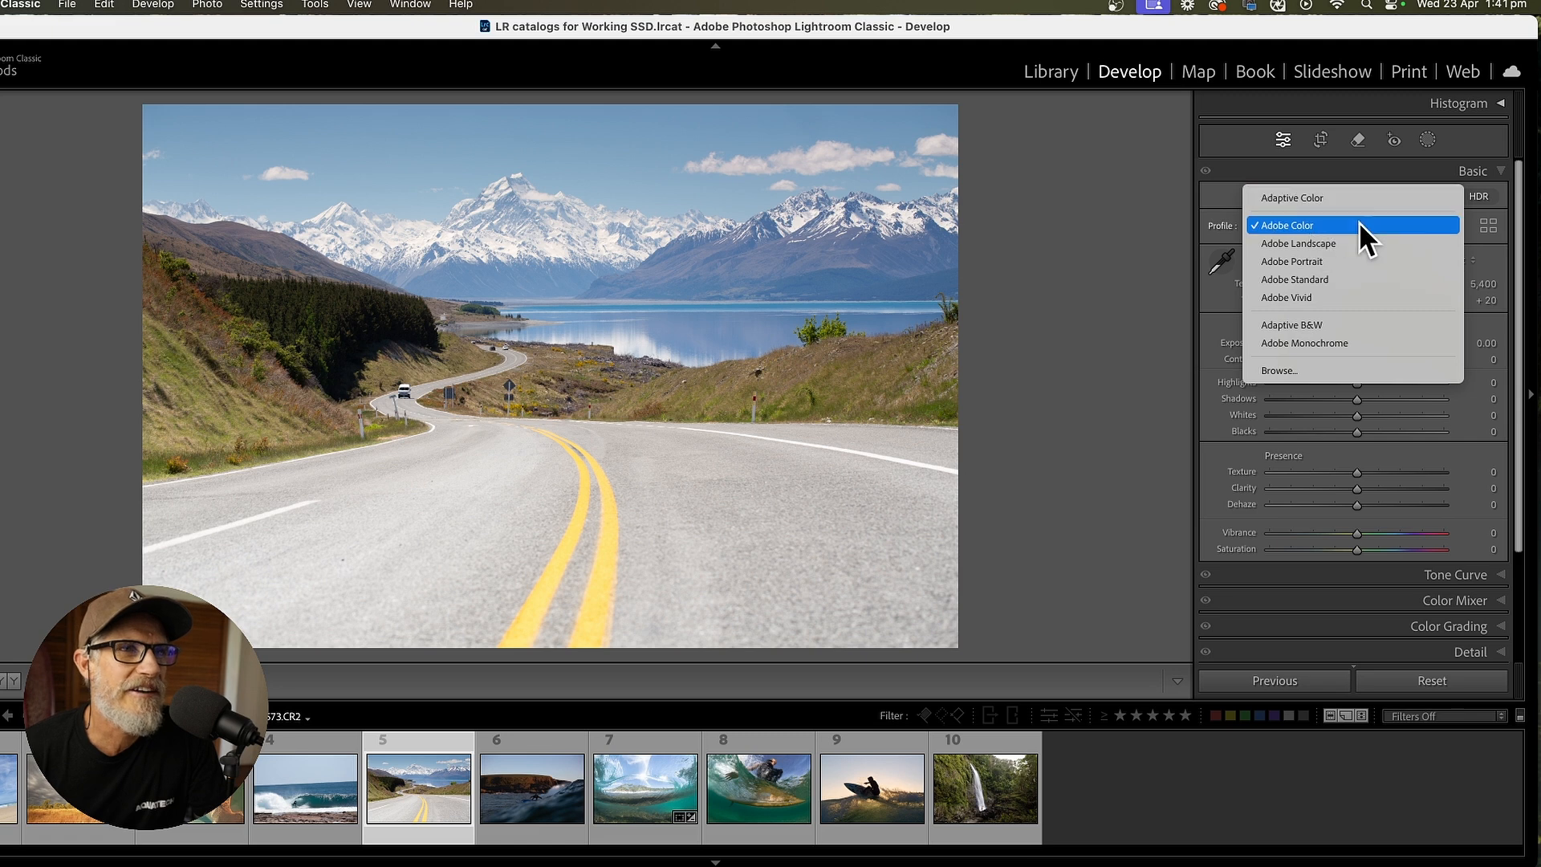
pyautogui.click(1469, 224)
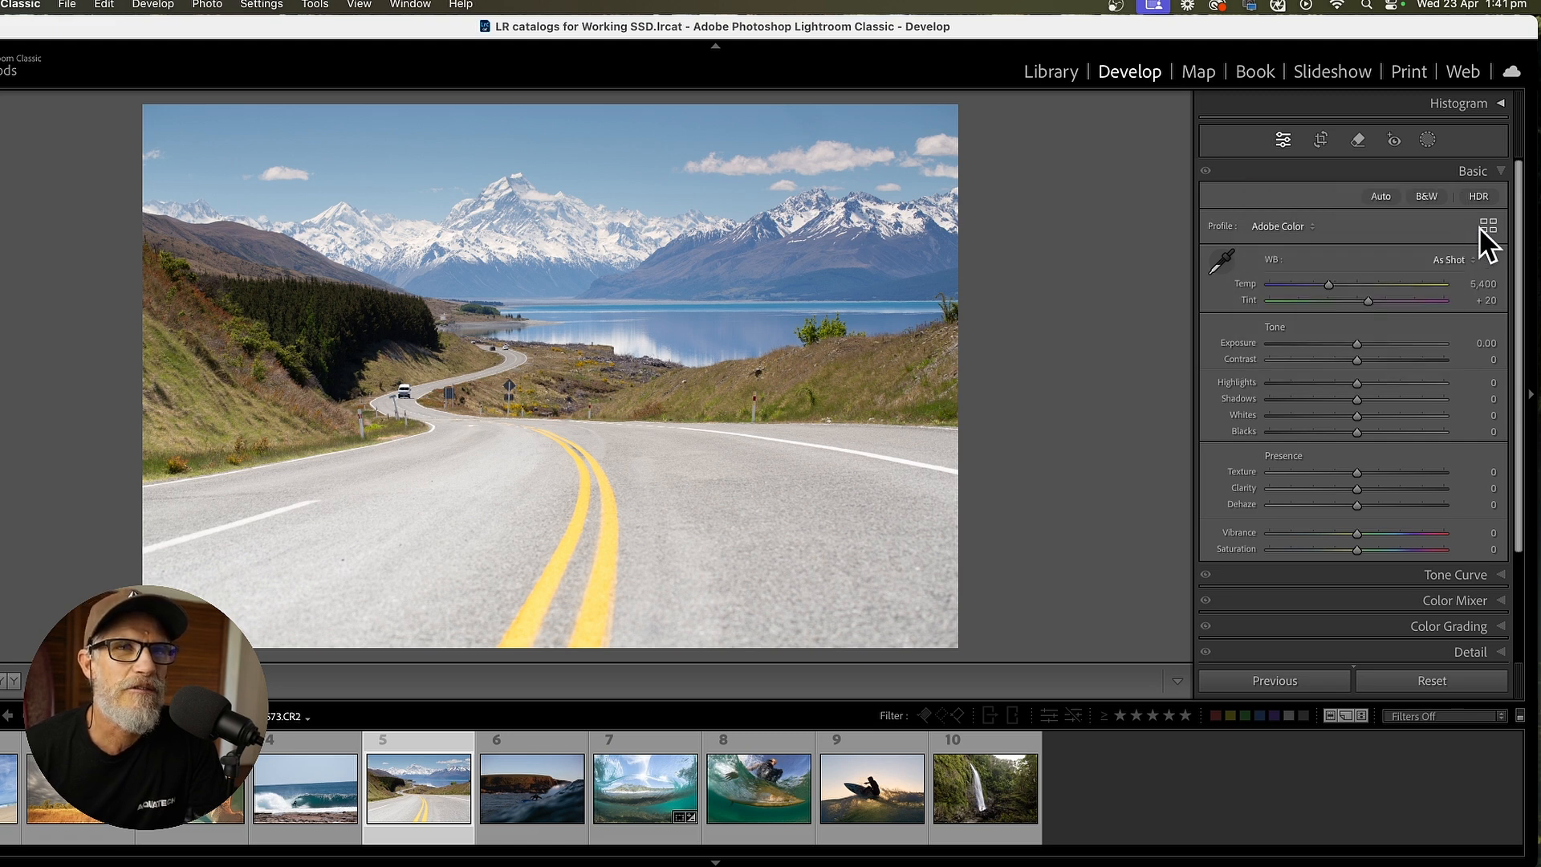
pyautogui.click(1486, 228)
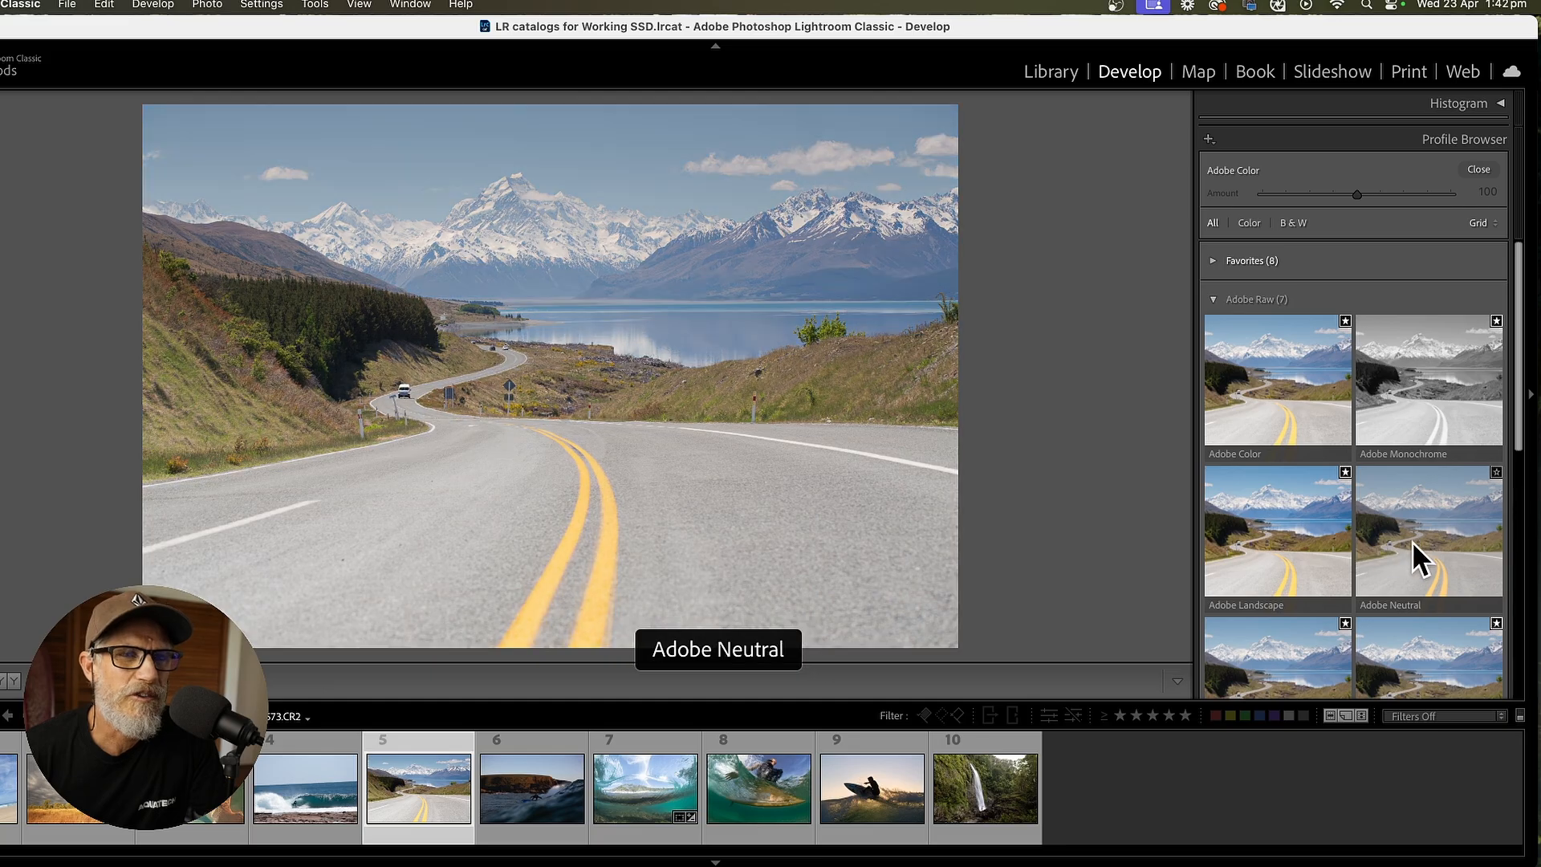
pyautogui.scroll(-2, 1364, 554)
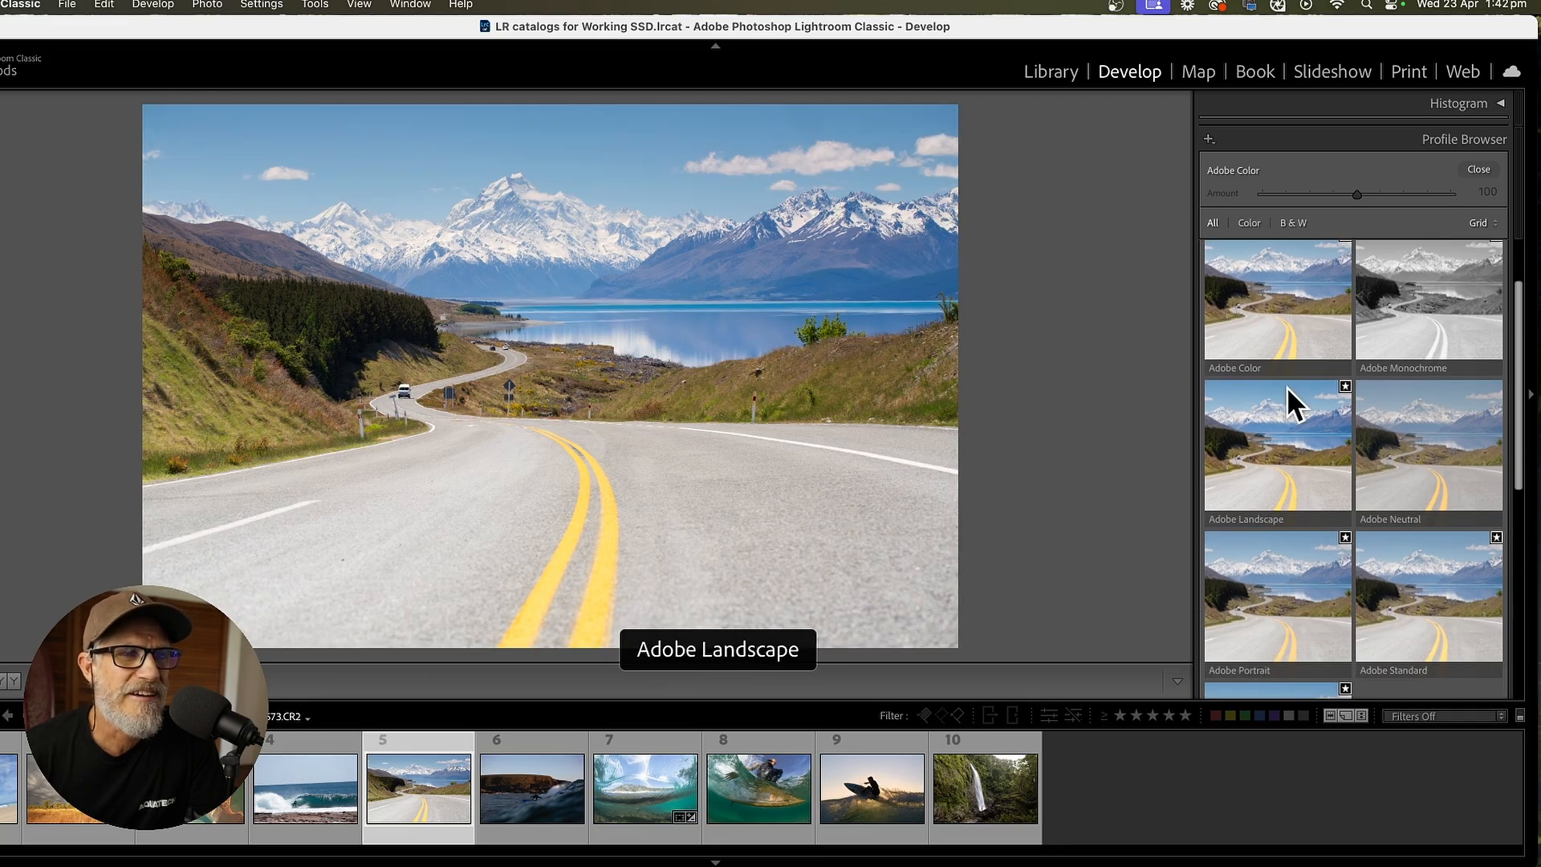
pyautogui.scroll(-4, 1309, 435)
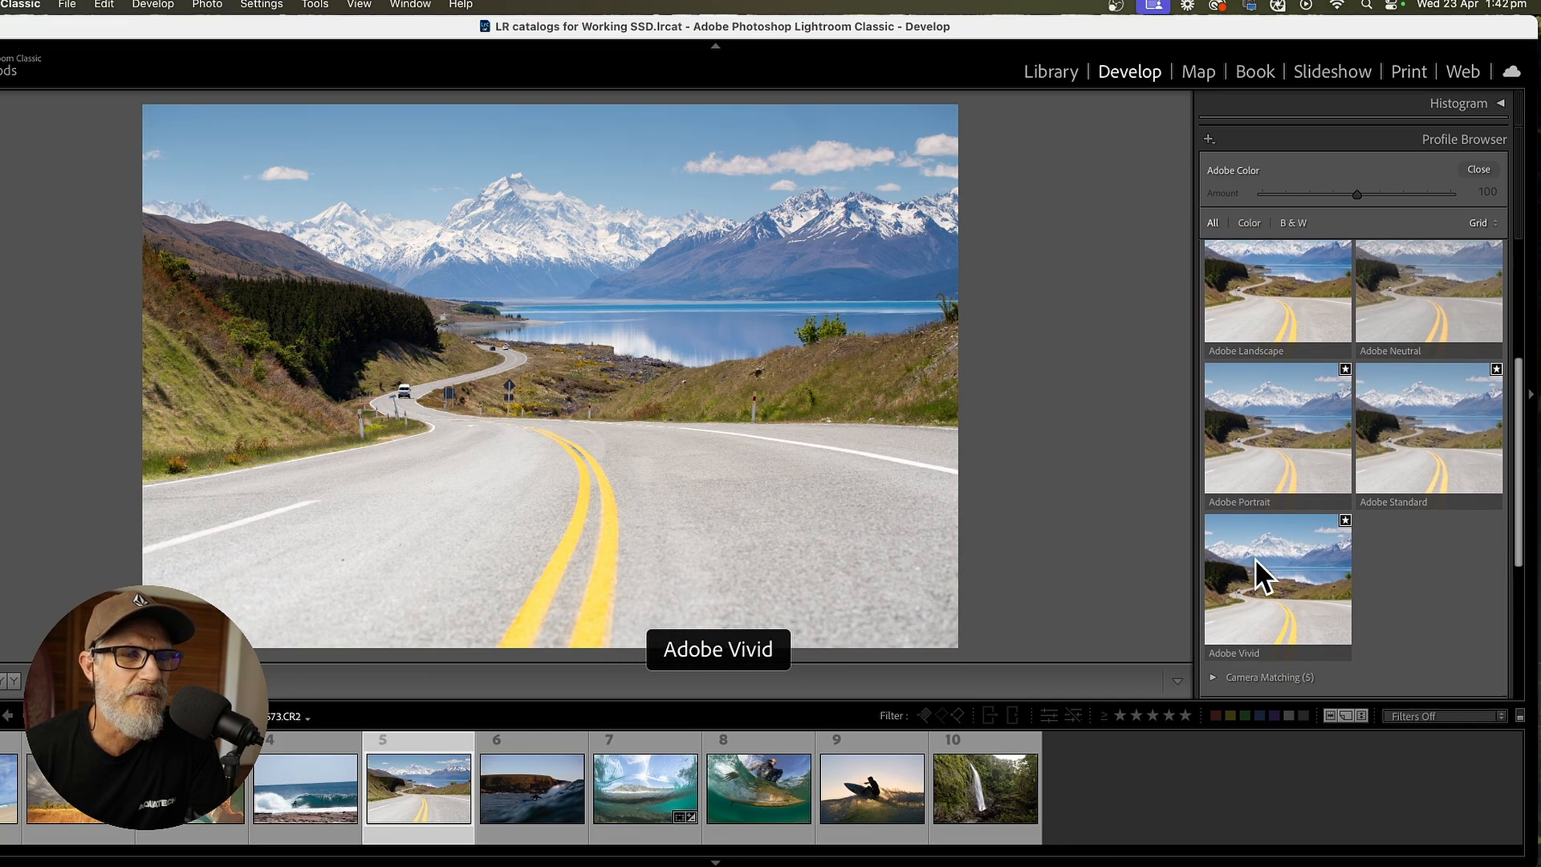
pyautogui.scroll(-1, 1298, 460)
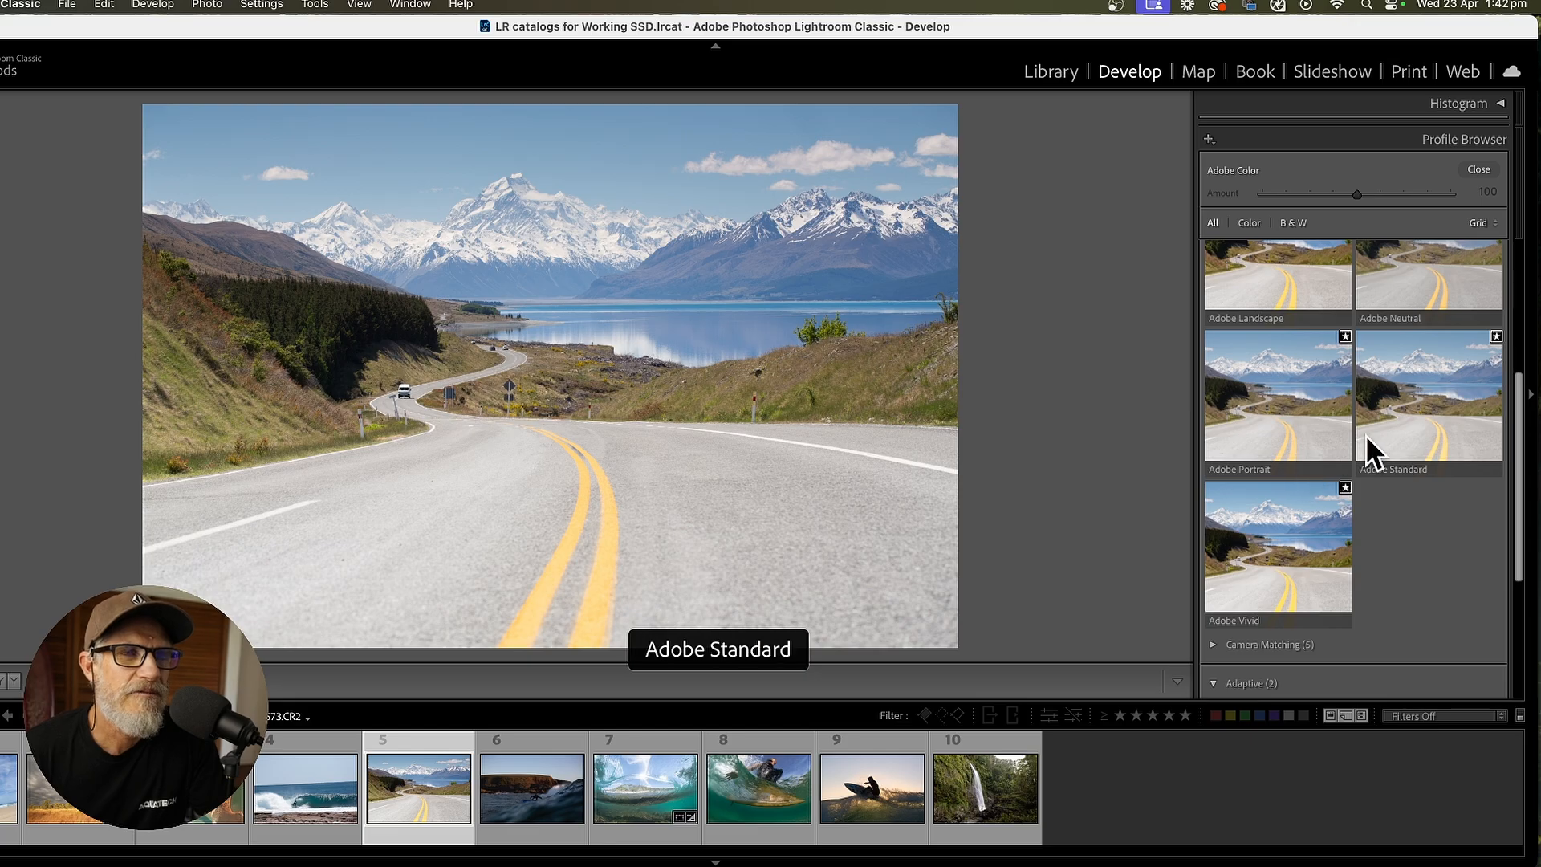
pyautogui.scroll(-5, 1335, 491)
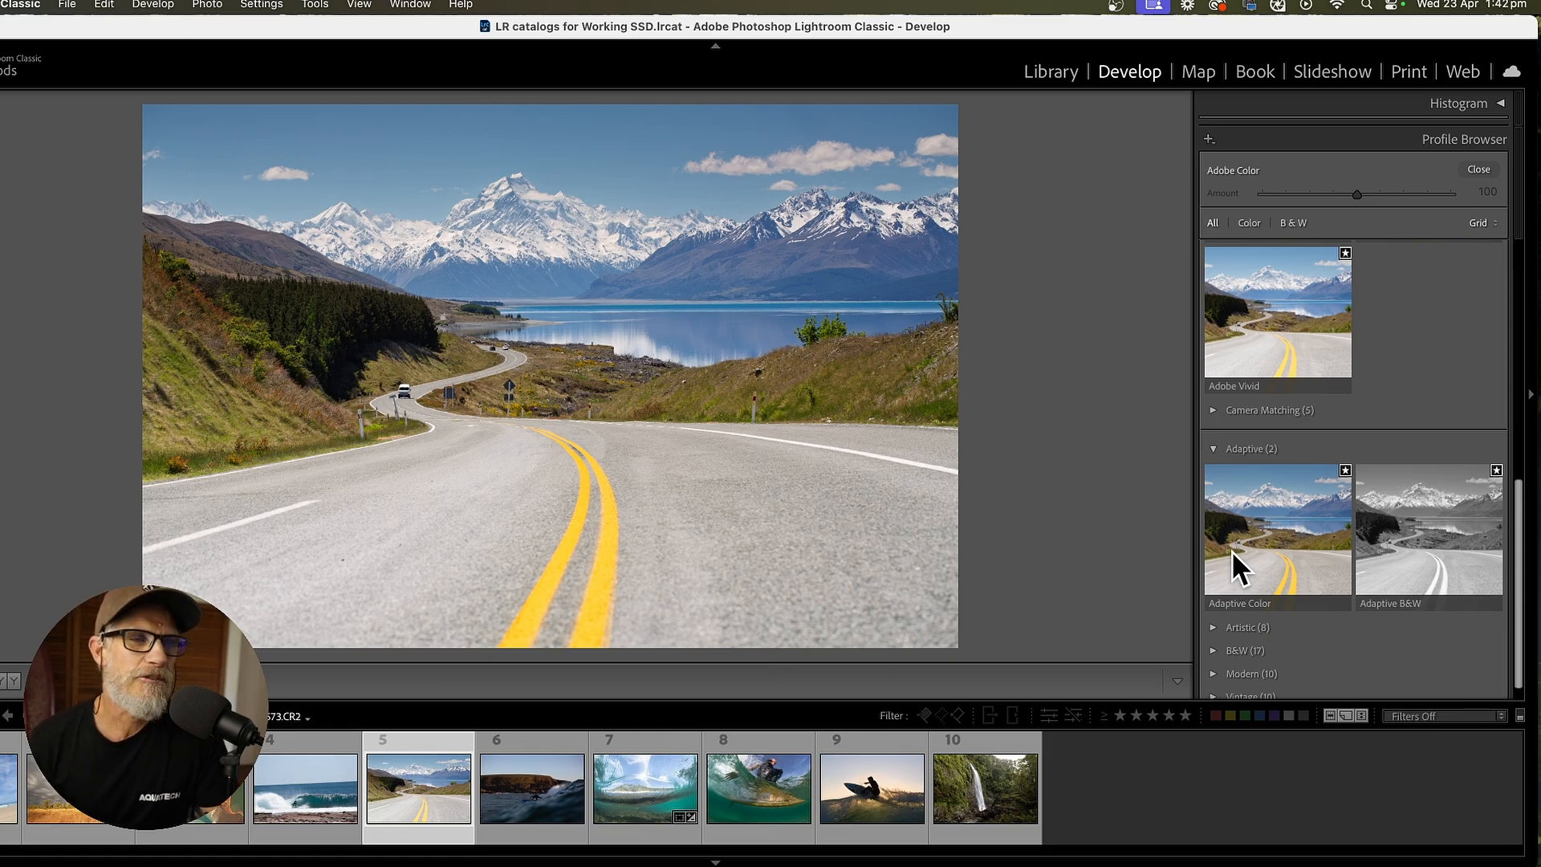
pyautogui.scroll(-1, 1316, 529)
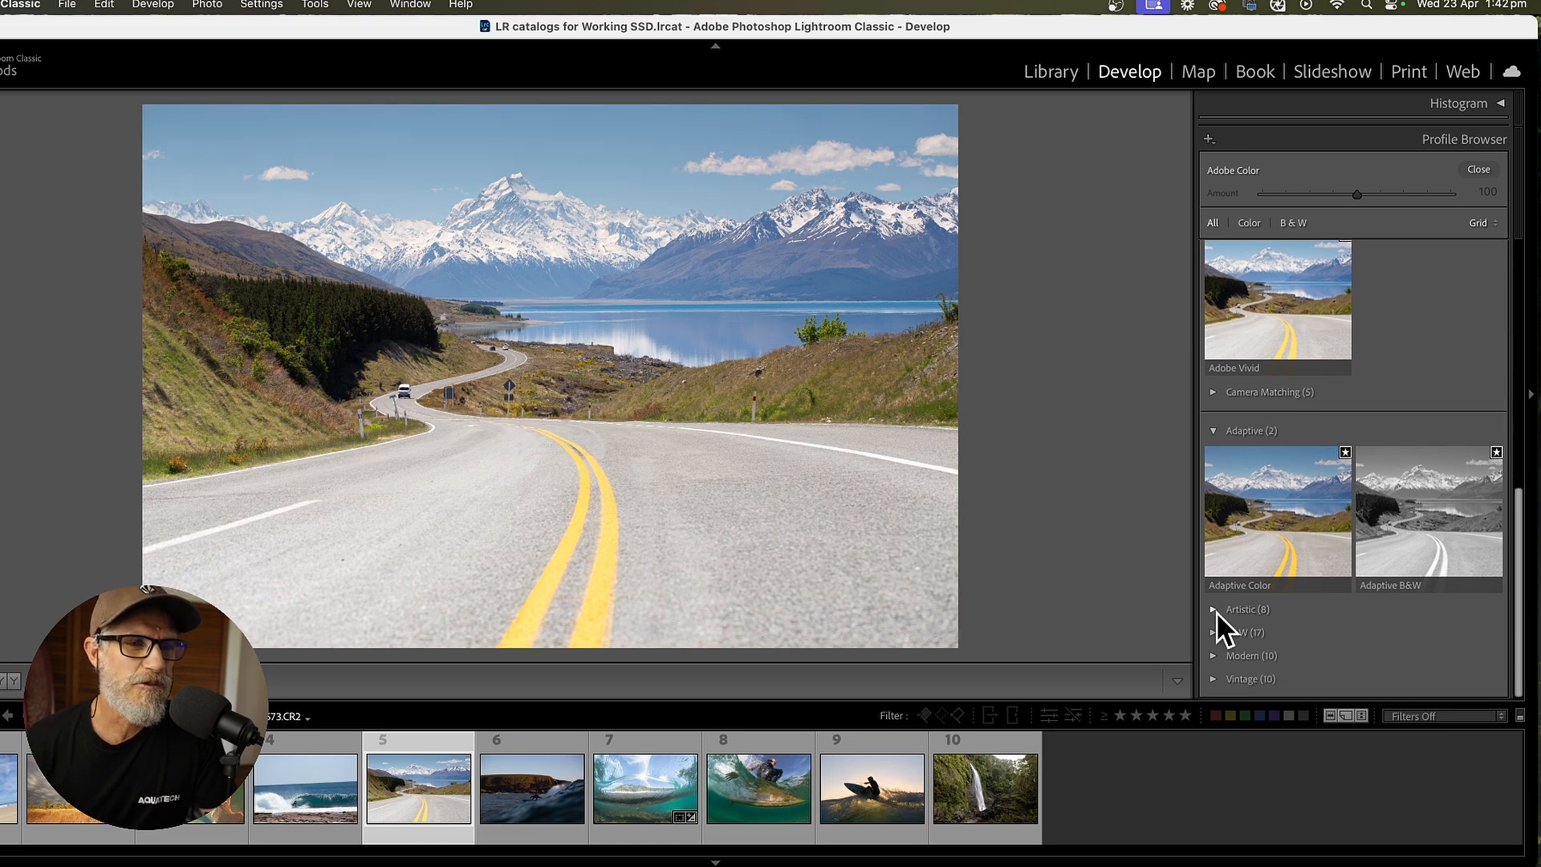
# Step: Preview the Artistic profiles on the road photo and close the profile browser without choosing one
pyautogui.click(1216, 608)
pyautogui.scroll(-5, 1413, 621)
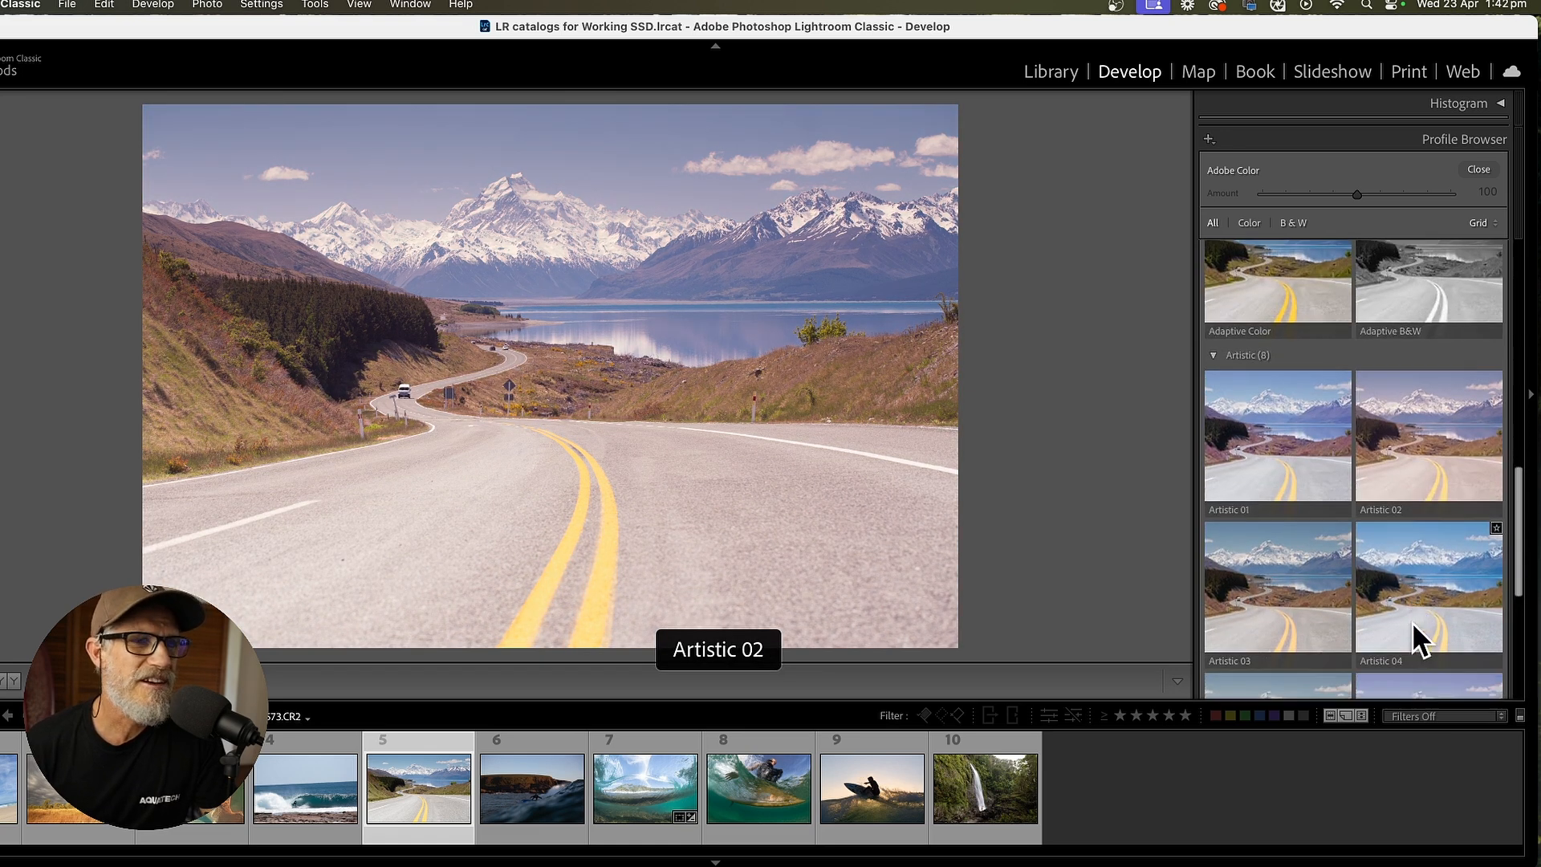
pyautogui.scroll(-2, 1390, 579)
pyautogui.scroll(5, 1312, 408)
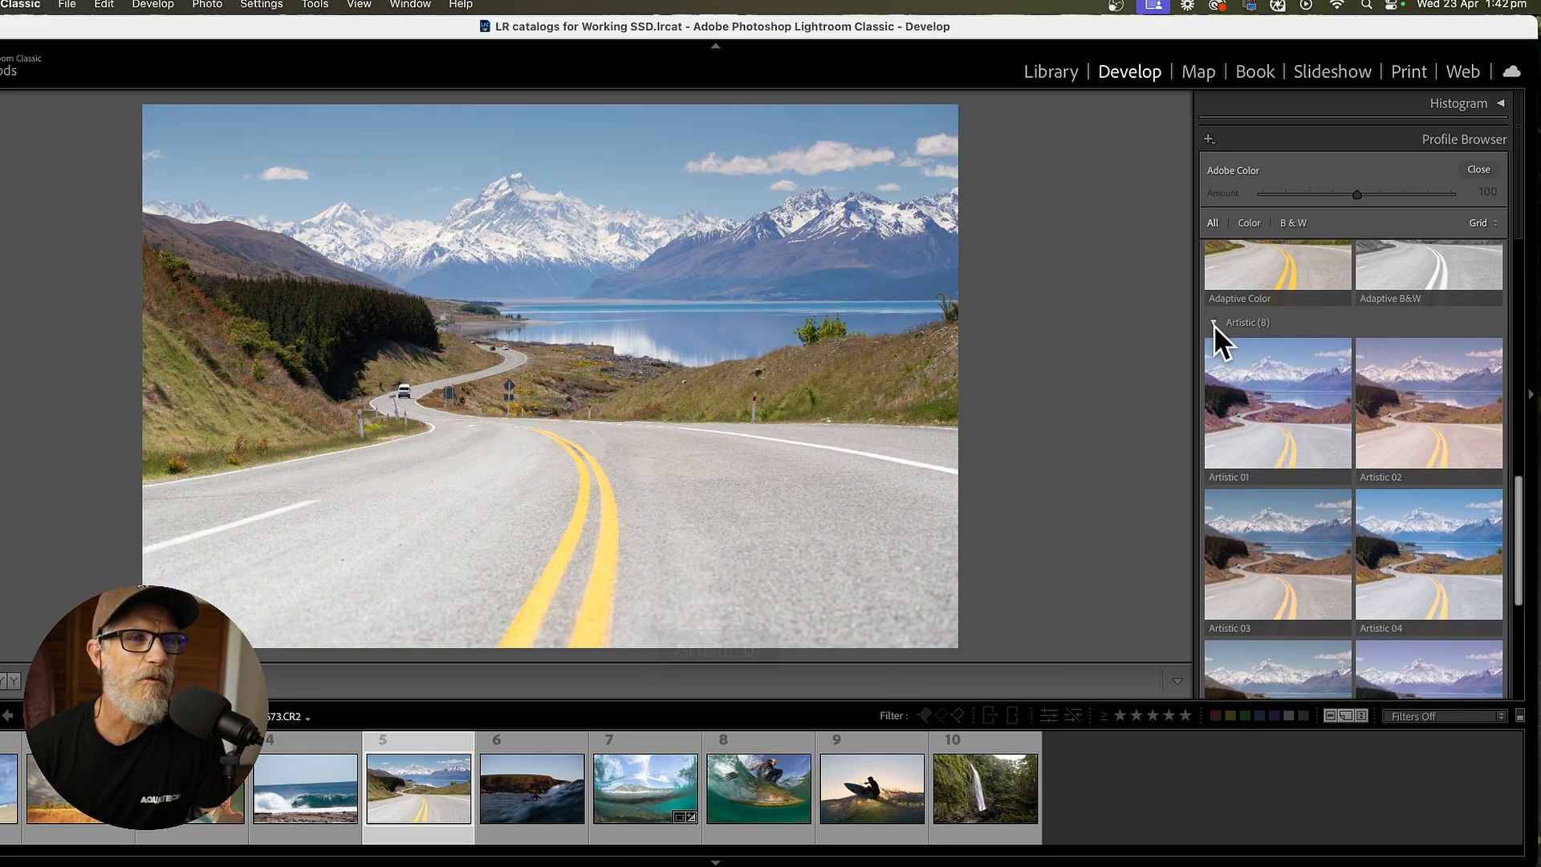
pyautogui.click(1213, 322)
pyautogui.scroll(10, 1385, 506)
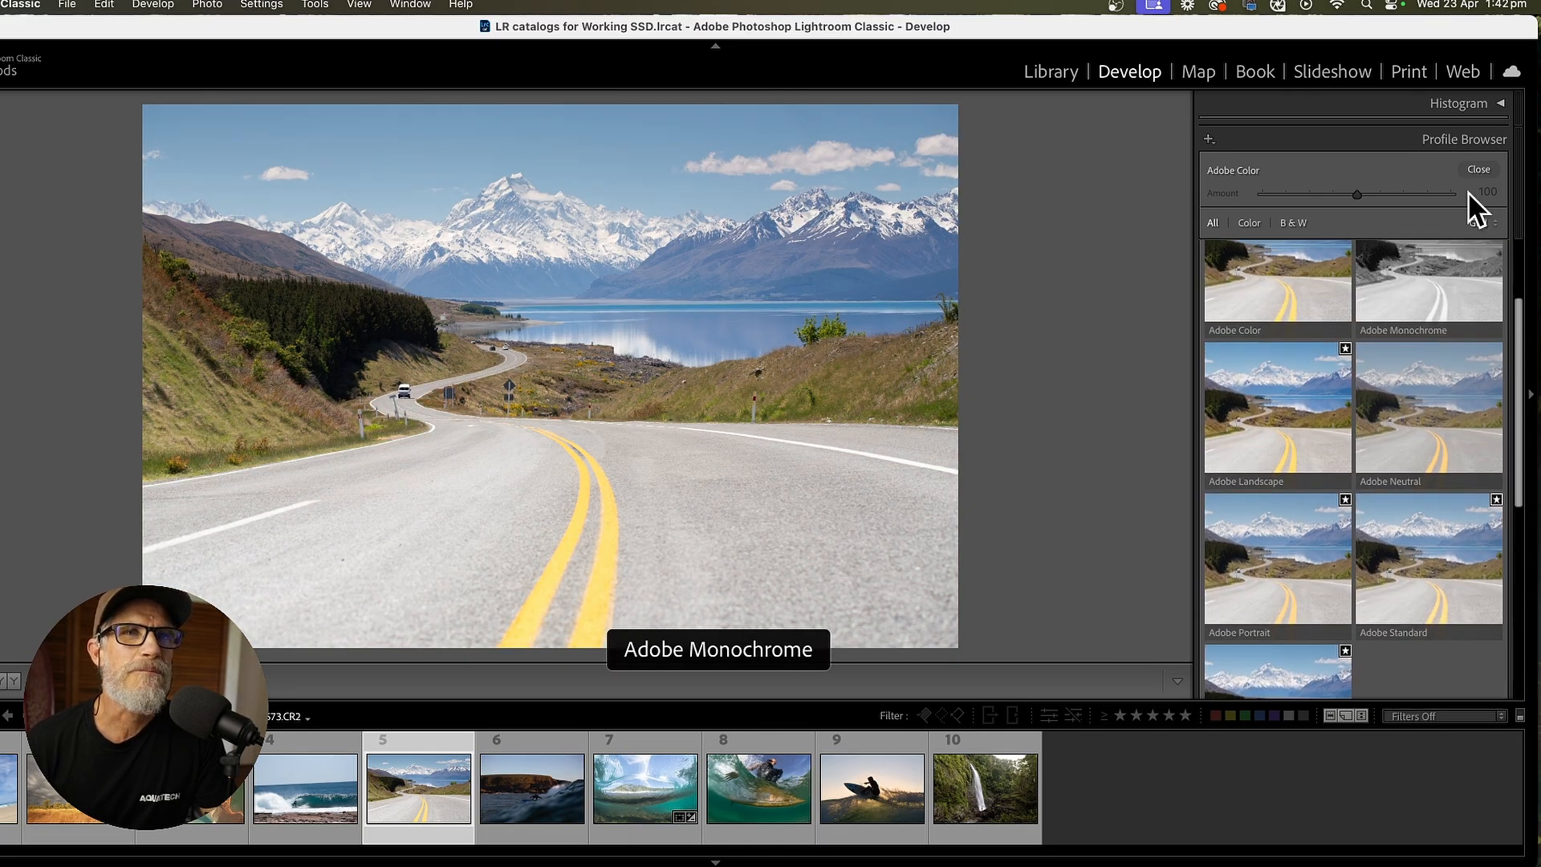
pyautogui.click(1479, 170)
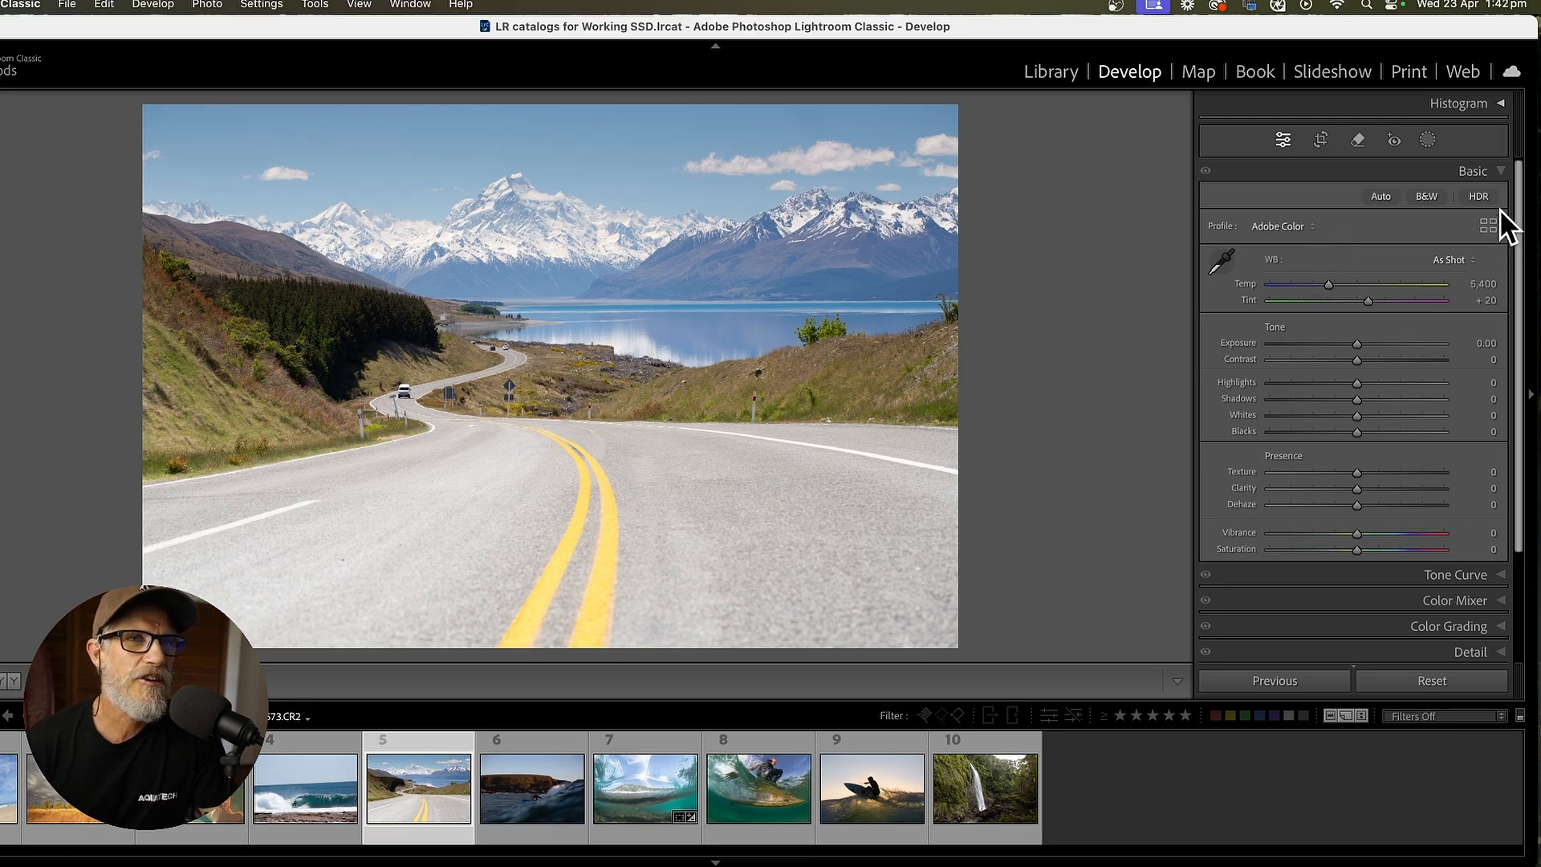
# Step: Apply the Adaptive Color profile to the road photo and compare it with the imported state in the history
pyautogui.click(1311, 229)
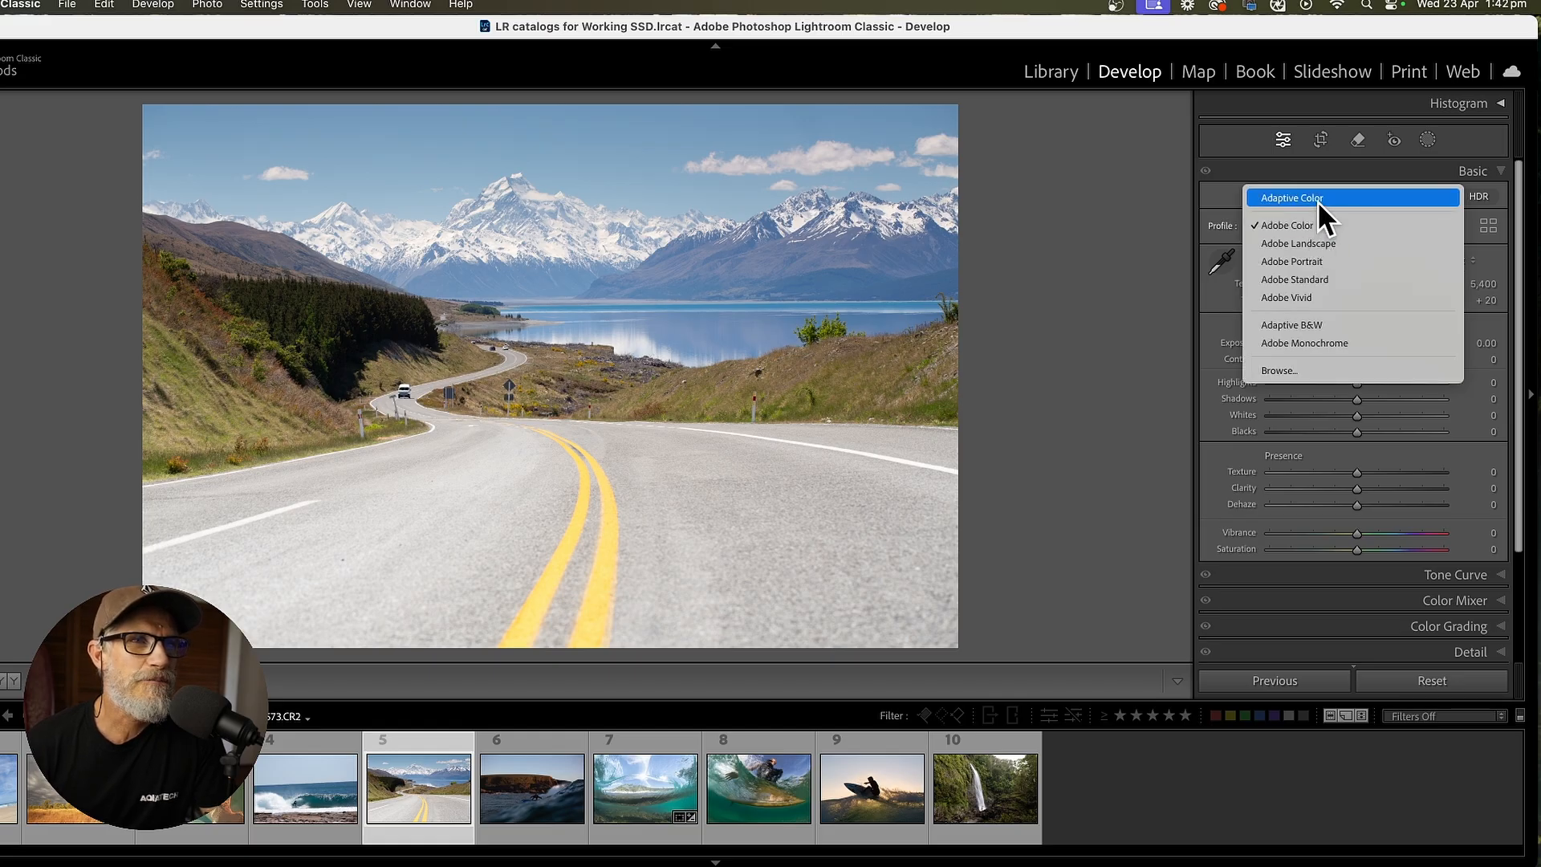
pyautogui.click(1318, 201)
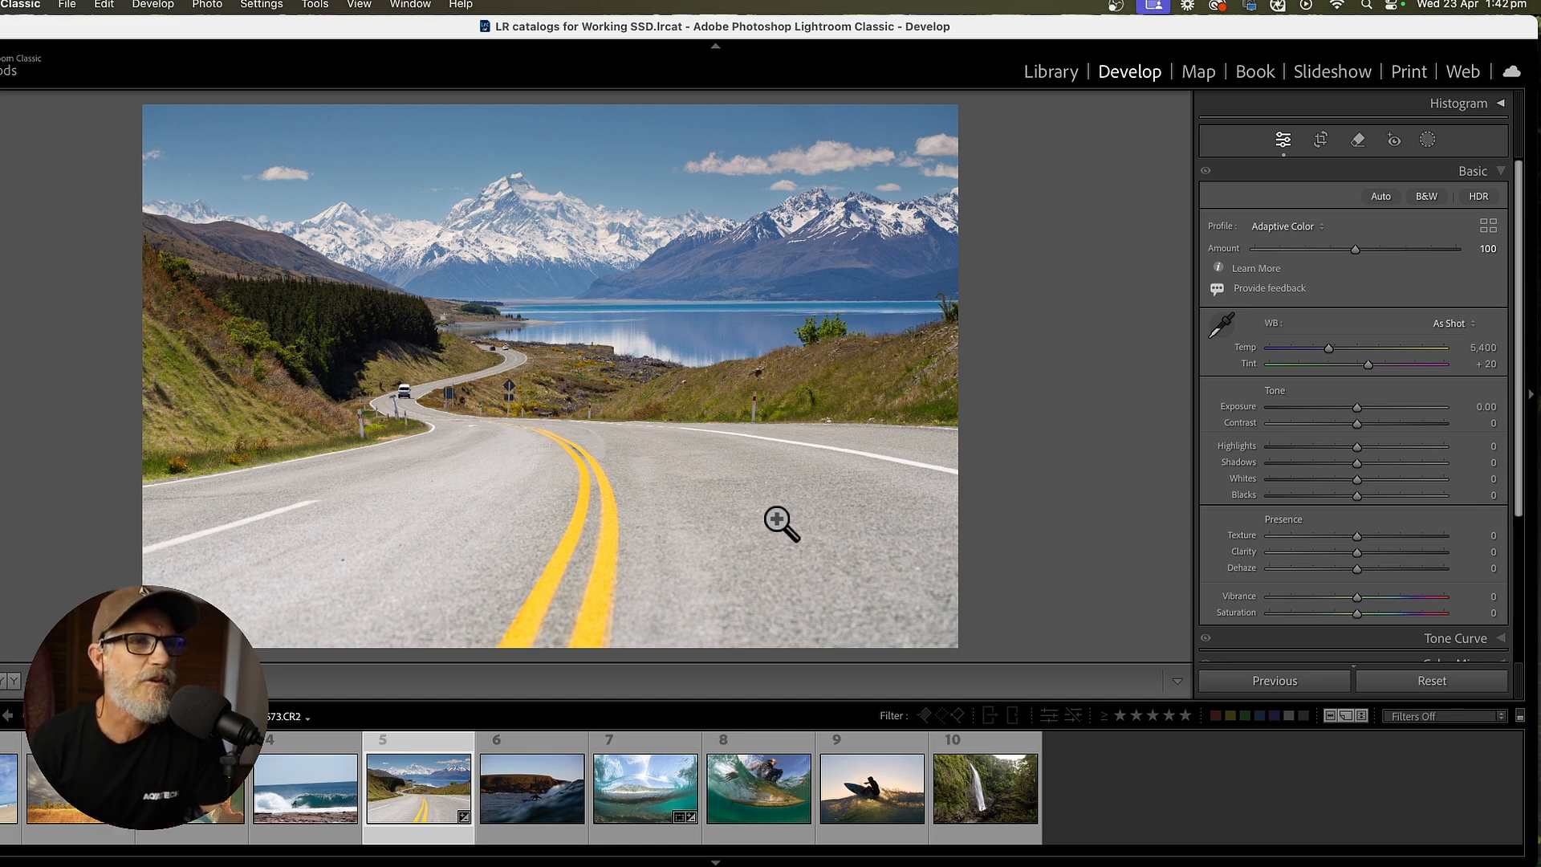
pyautogui.click(4, 506)
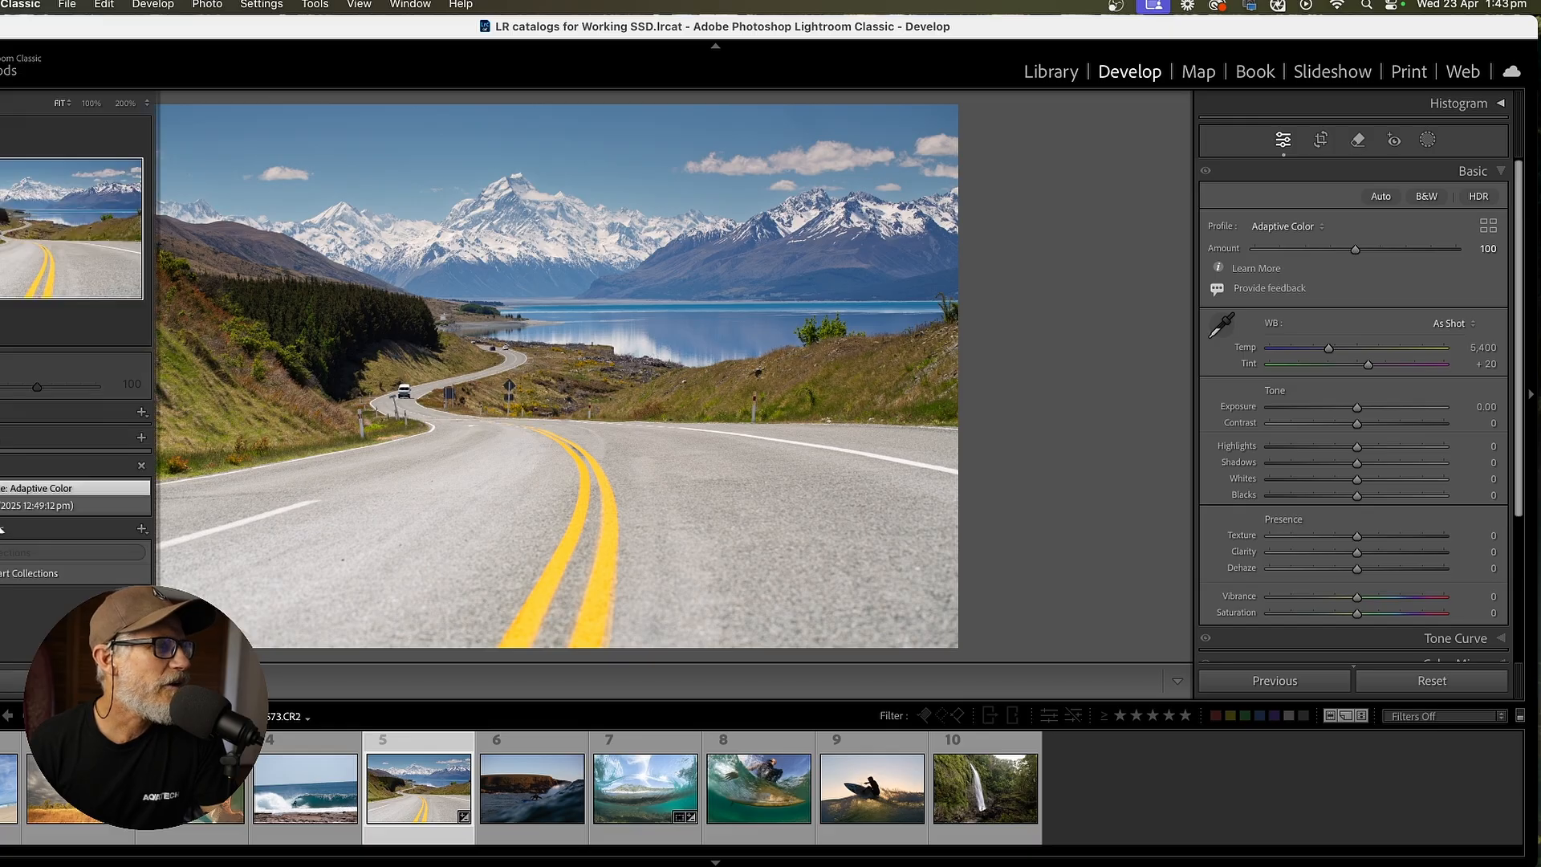
pyautogui.click(2, 491)
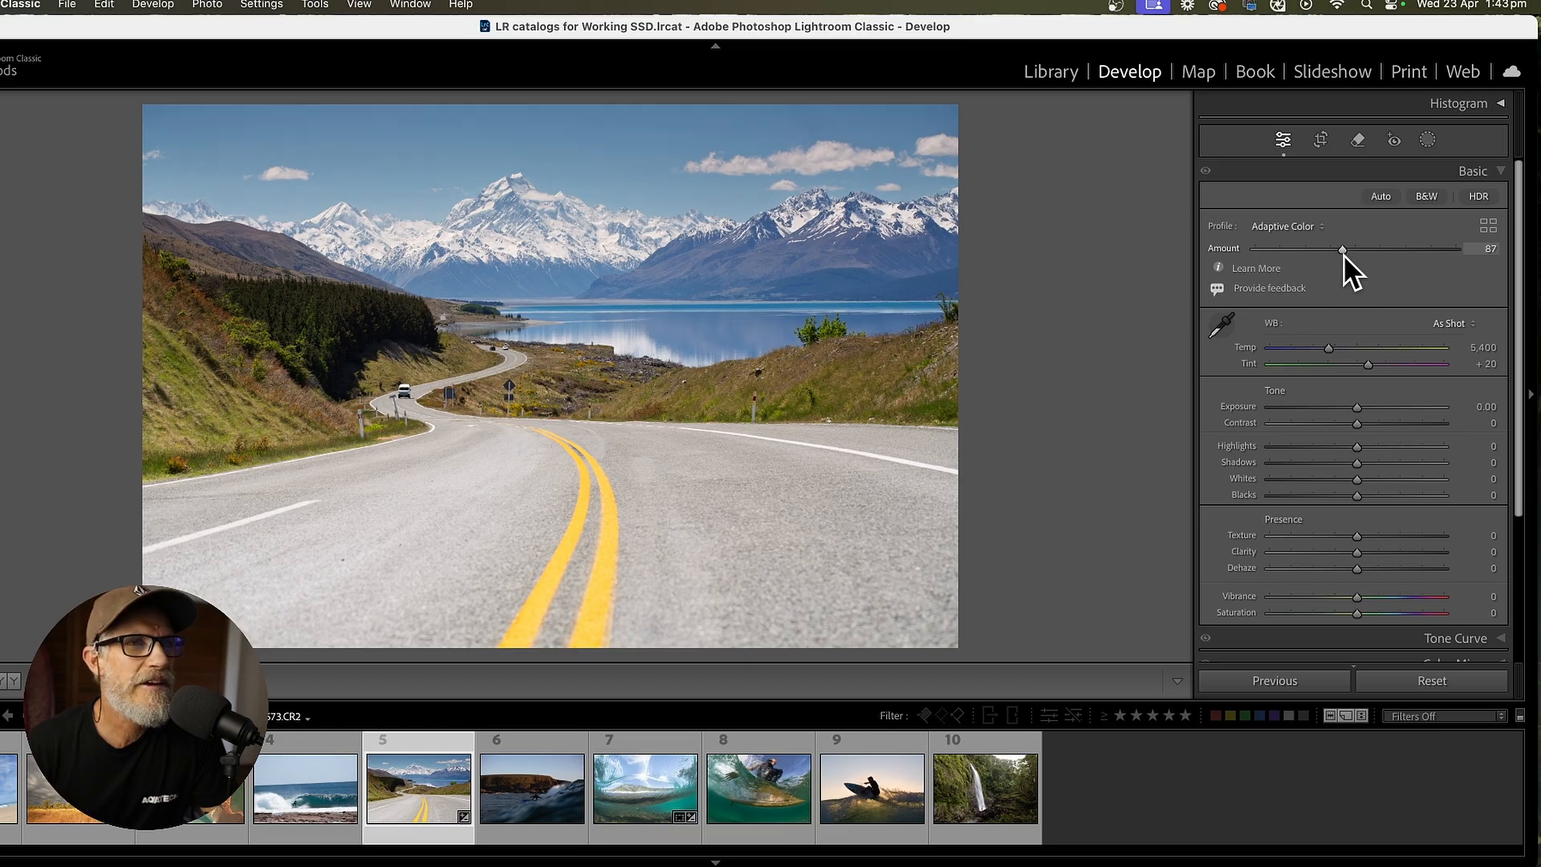
# Step: Try Adaptive Color amounts between 79 and 200, and restore the photo's imported state from the history
pyautogui.moveTo(1337, 253); pyautogui.dragTo(1356, 254)
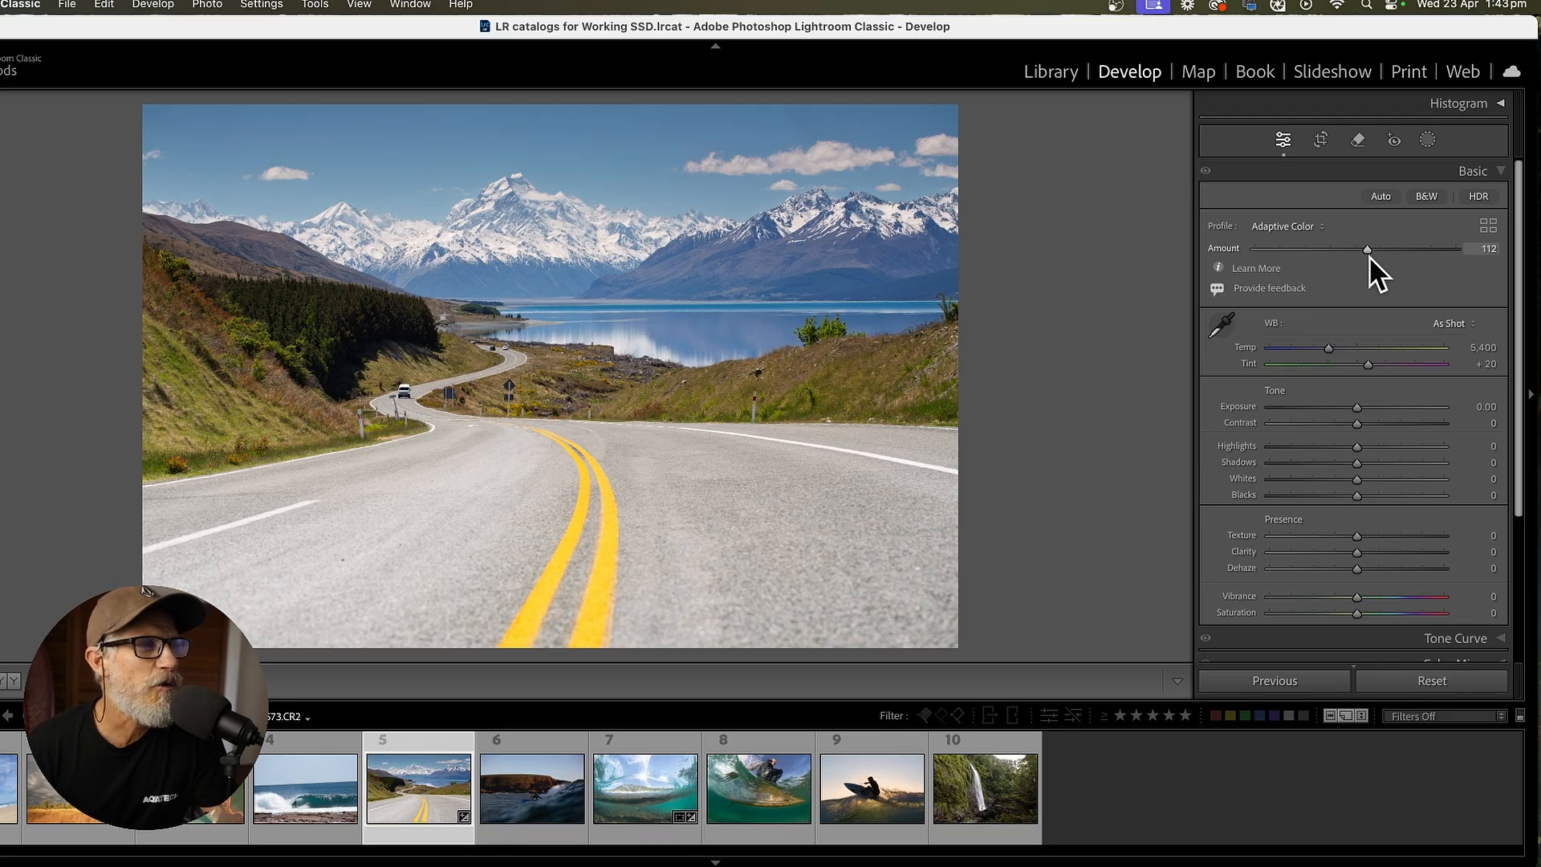
pyautogui.moveTo(1372, 256); pyautogui.dragTo(1438, 257)
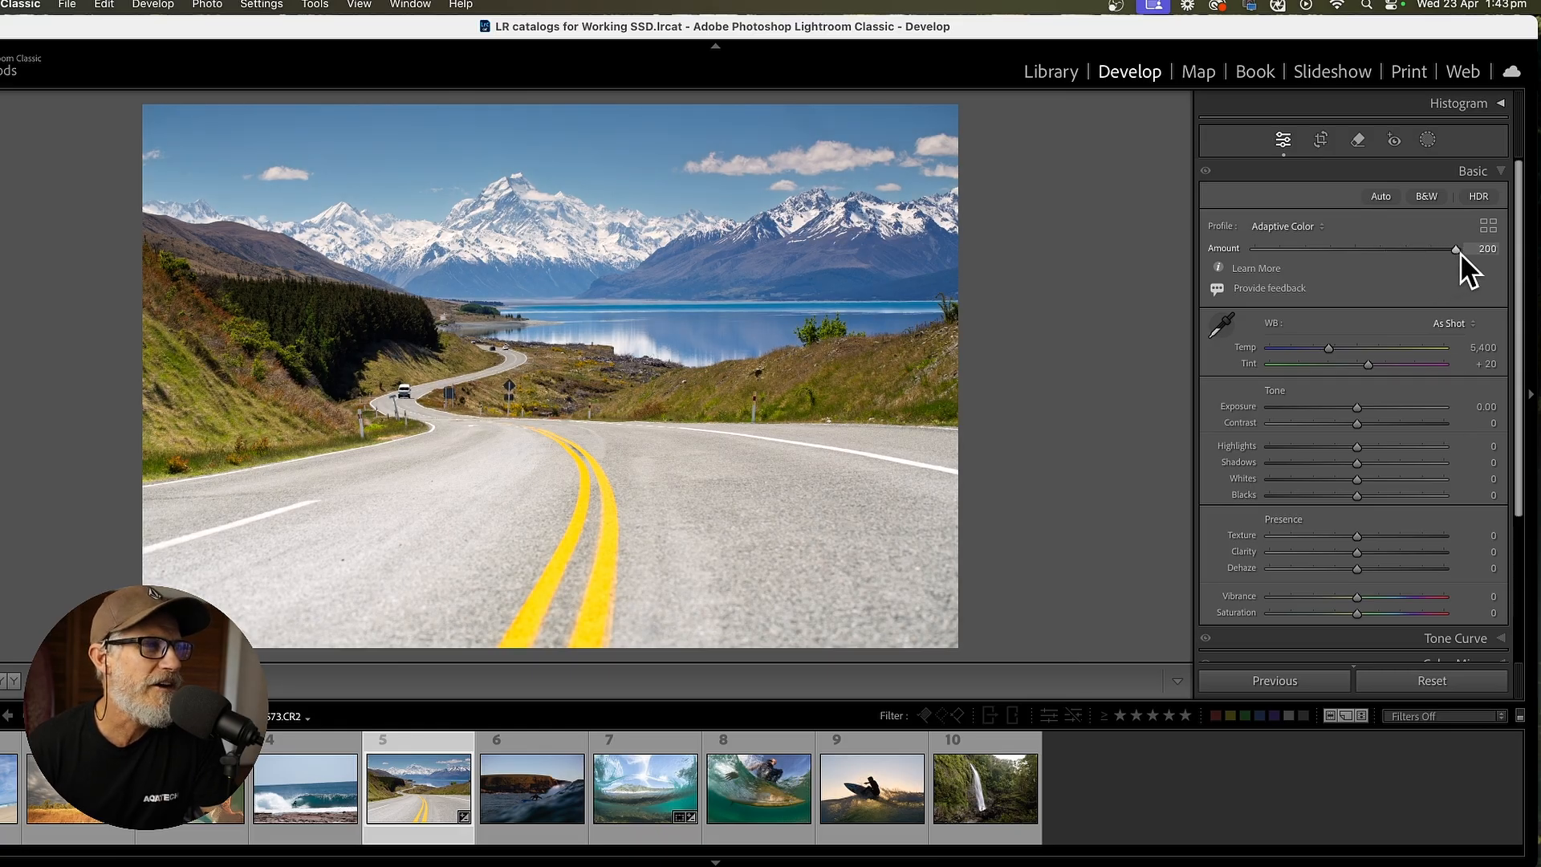
pyautogui.moveTo(1456, 254); pyautogui.dragTo(1355, 258)
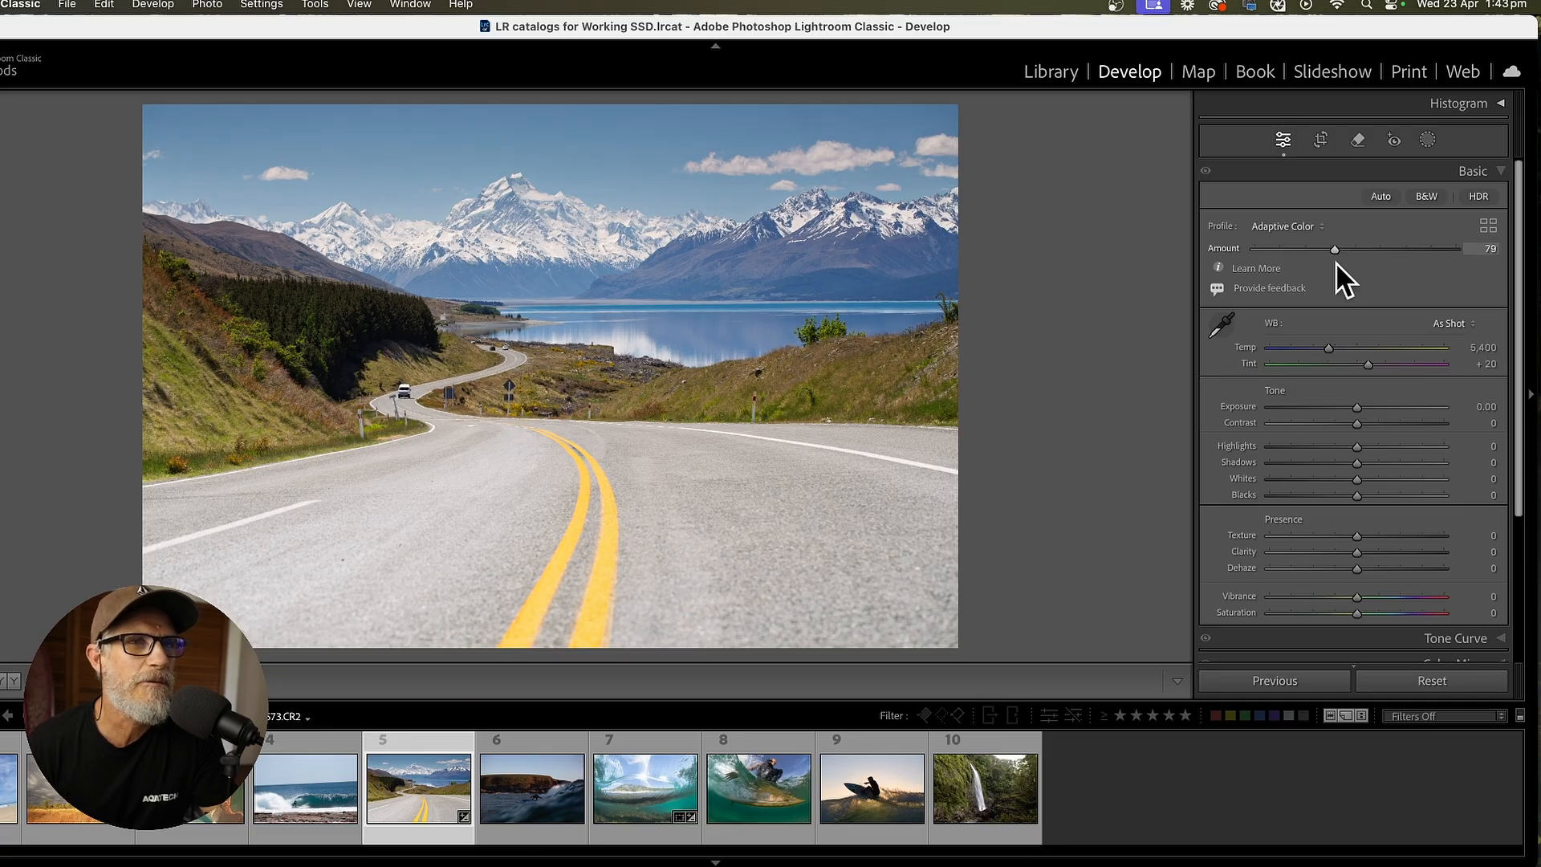
pyautogui.moveTo(1329, 264); pyautogui.dragTo(1355, 263)
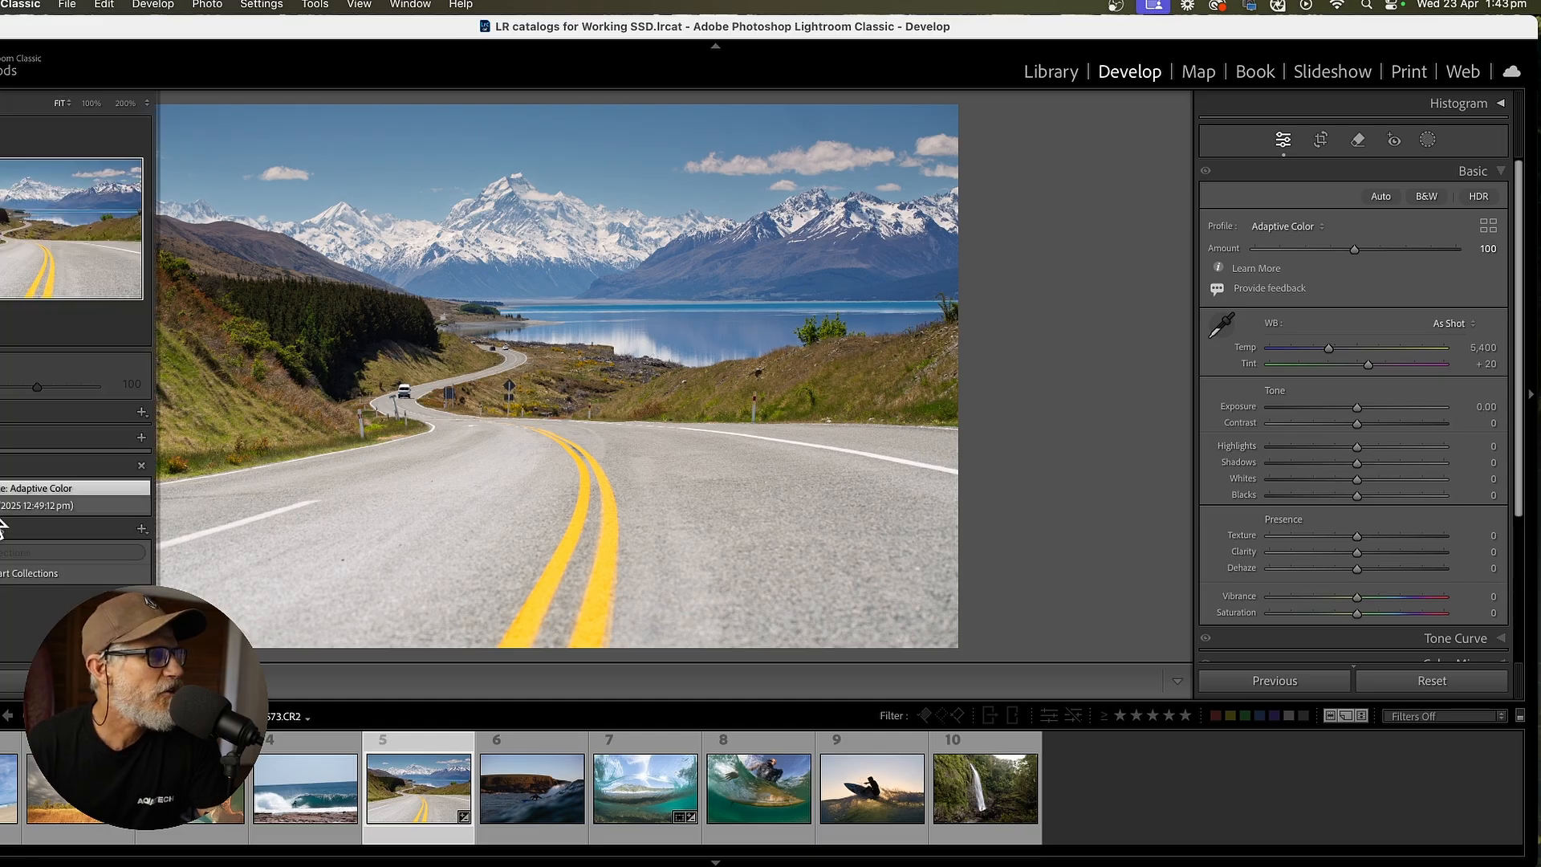
pyautogui.click(15, 504)
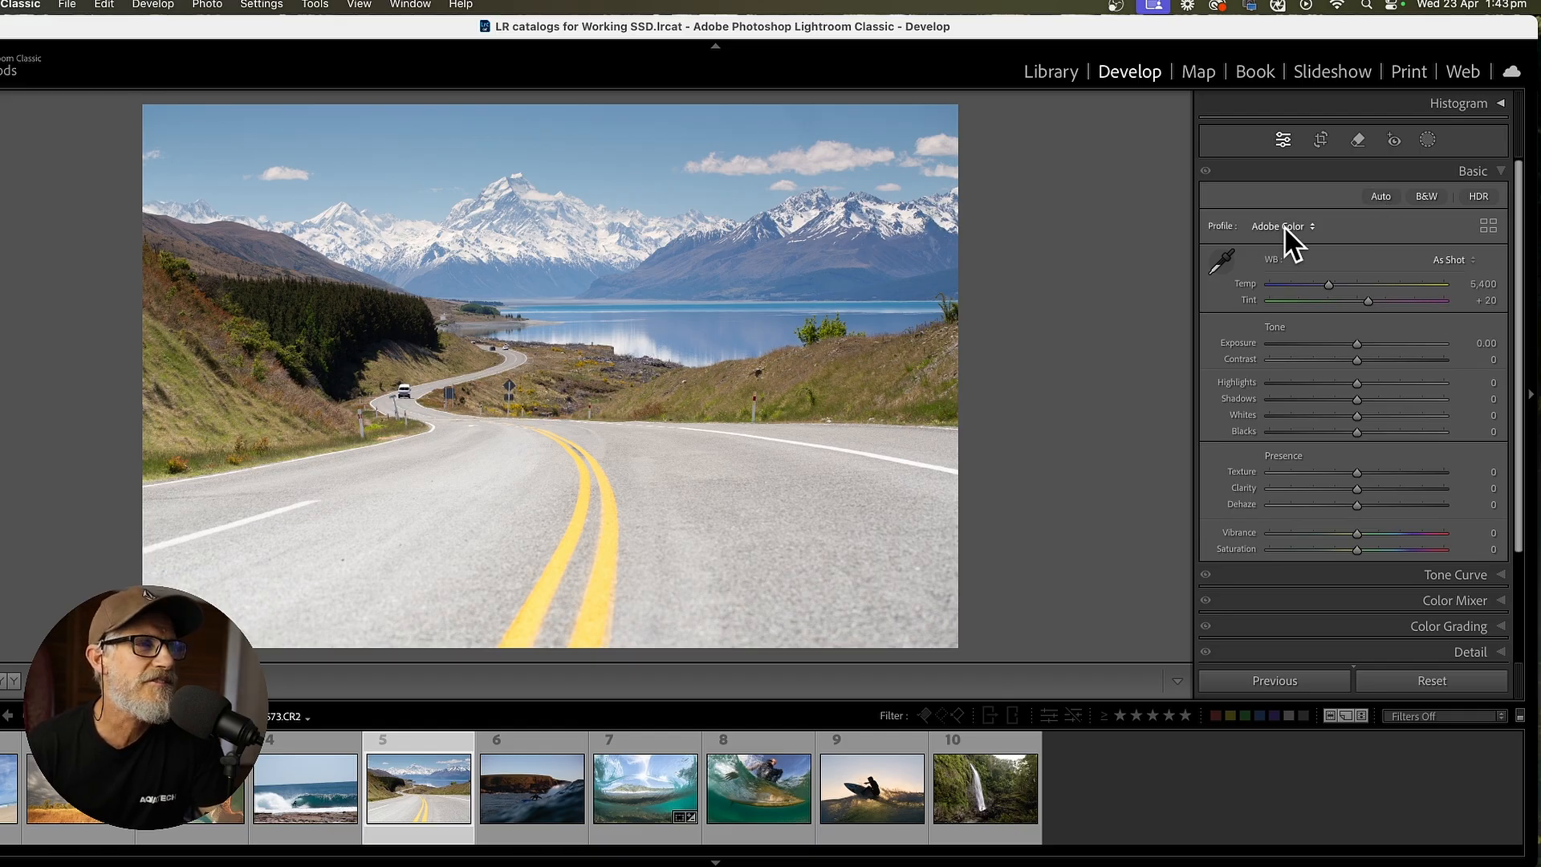
# Step: Try the automatic tone adjustment on the road photo and revert to the imported state from the history
pyautogui.click(1381, 196)
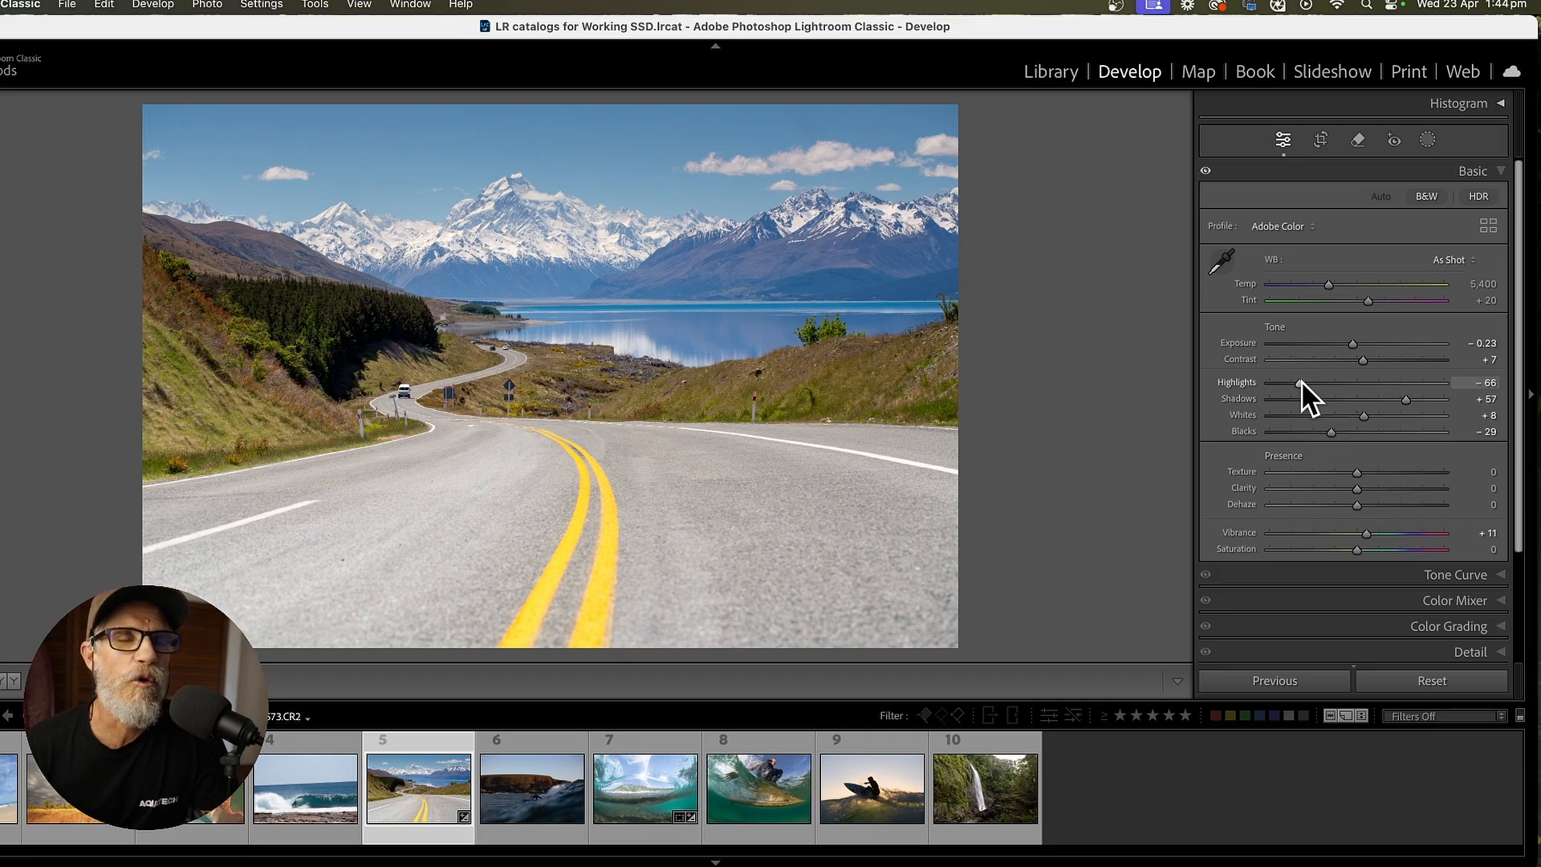
pyautogui.scroll(-1, 1409, 575)
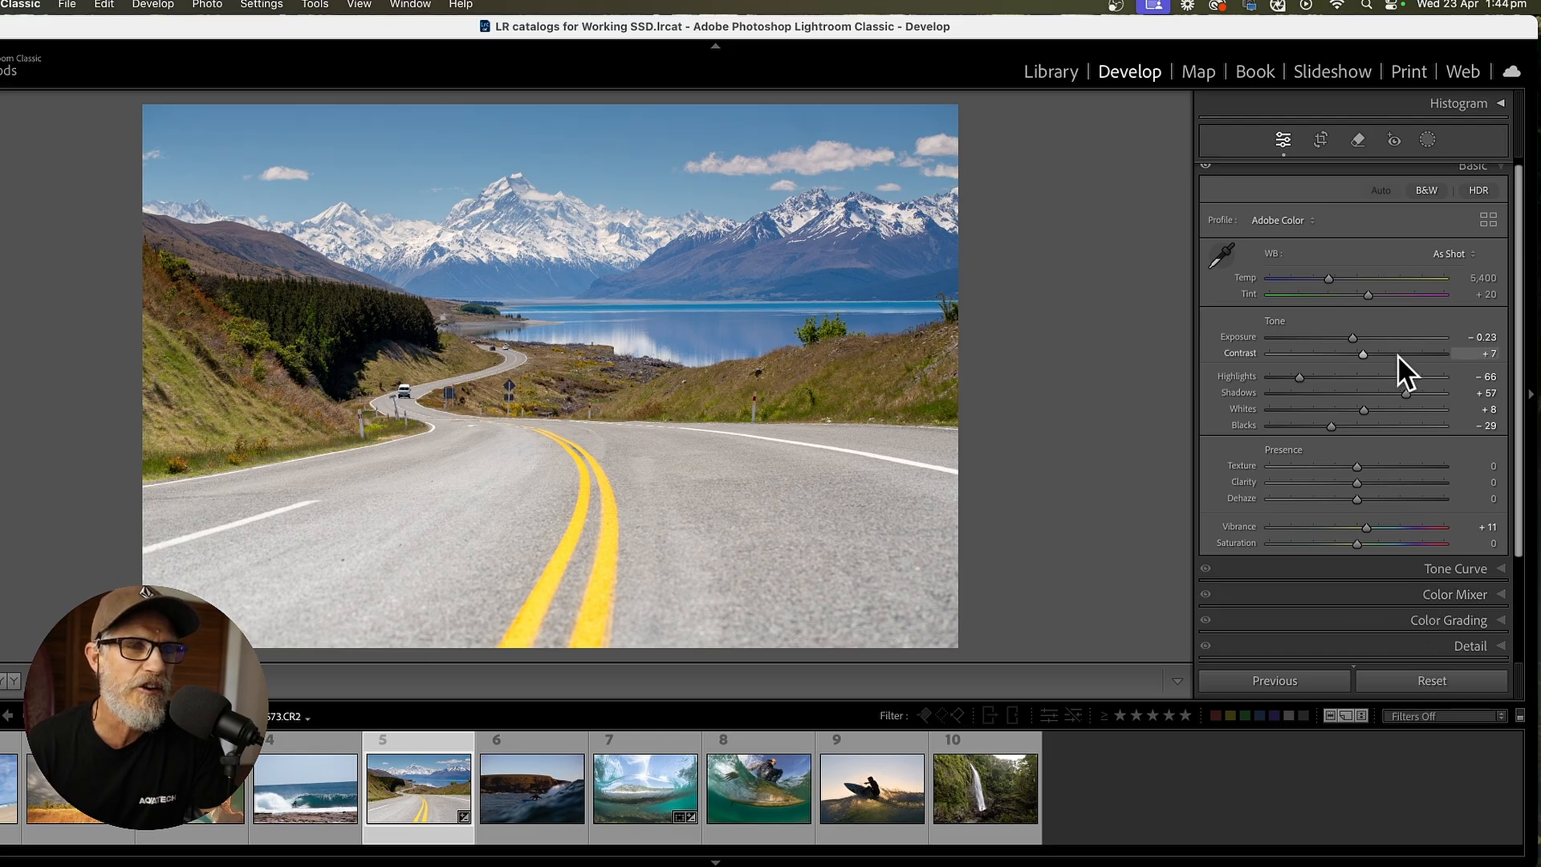
pyautogui.moveTo(4, 381)
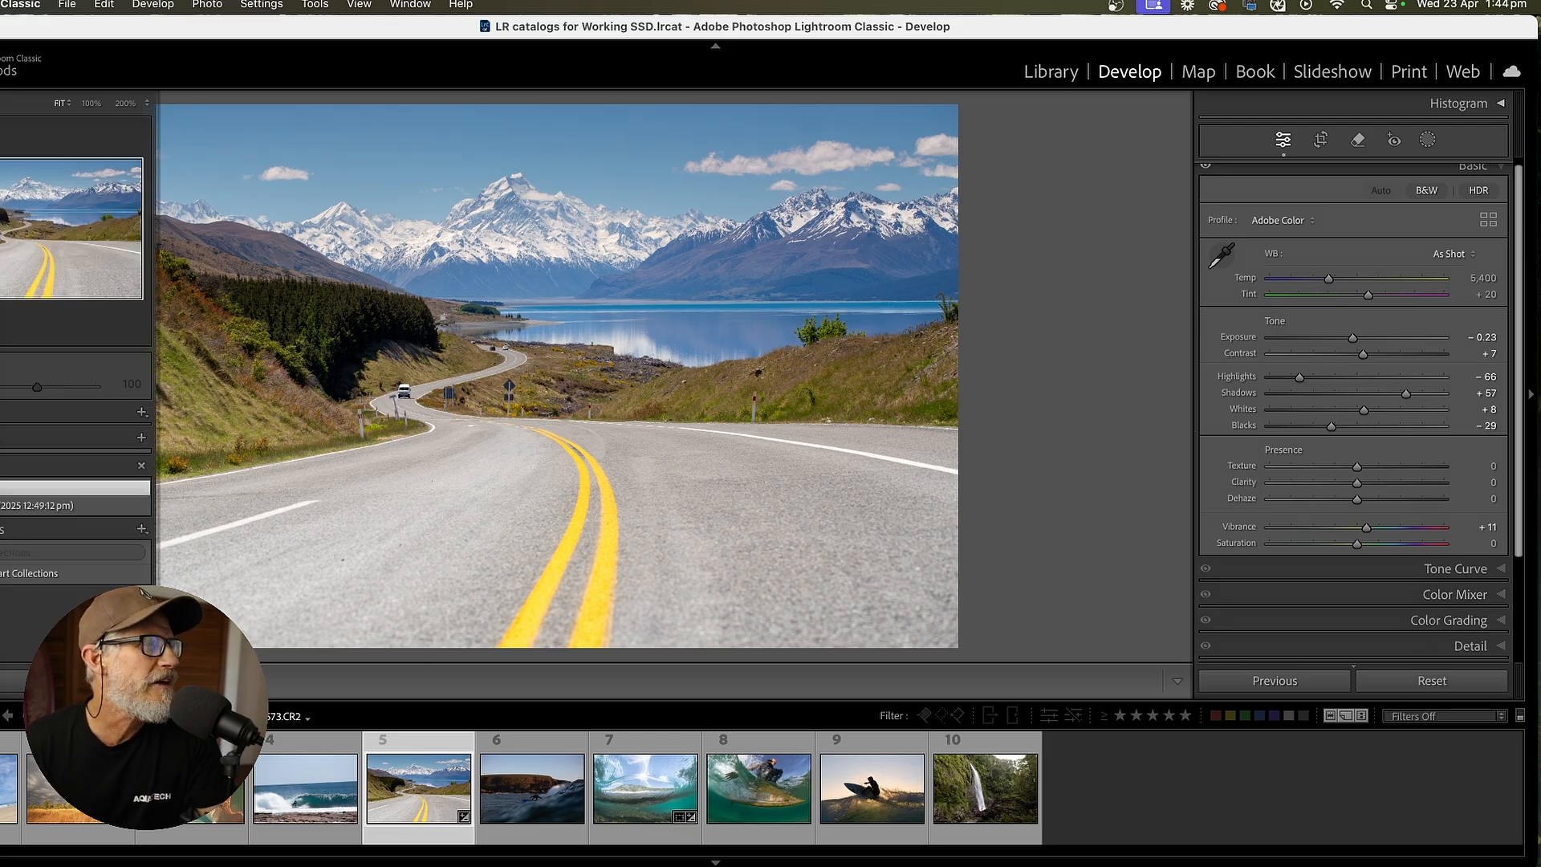
pyautogui.click(2, 507)
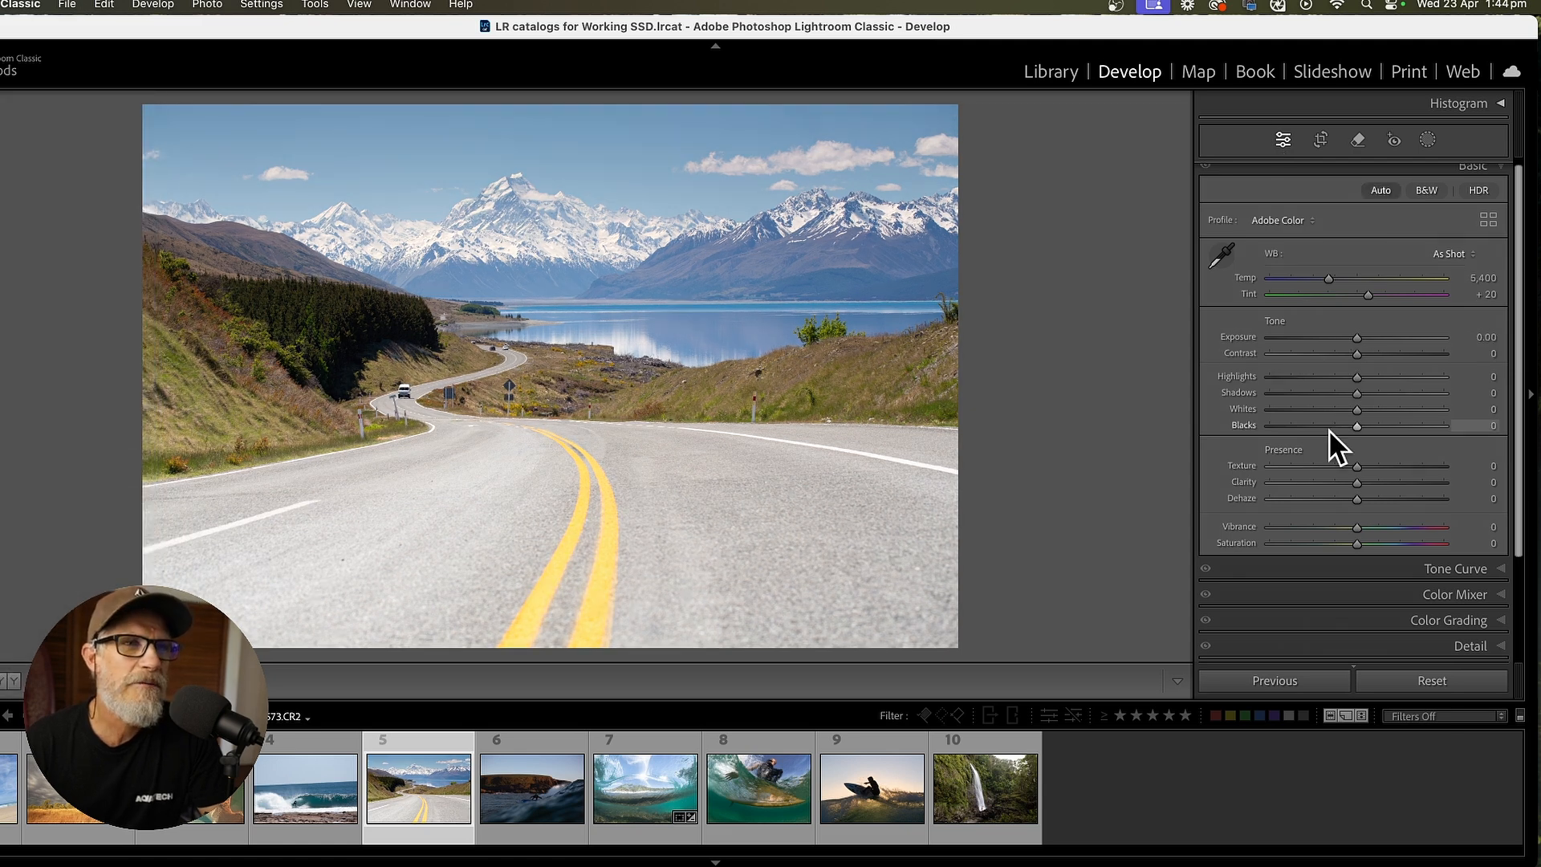
# Step: Apply the Adaptive Color profile to the road photo with an amount of 91
pyautogui.scroll(1, 1328, 430)
pyautogui.click(1312, 228)
pyautogui.click(1317, 199)
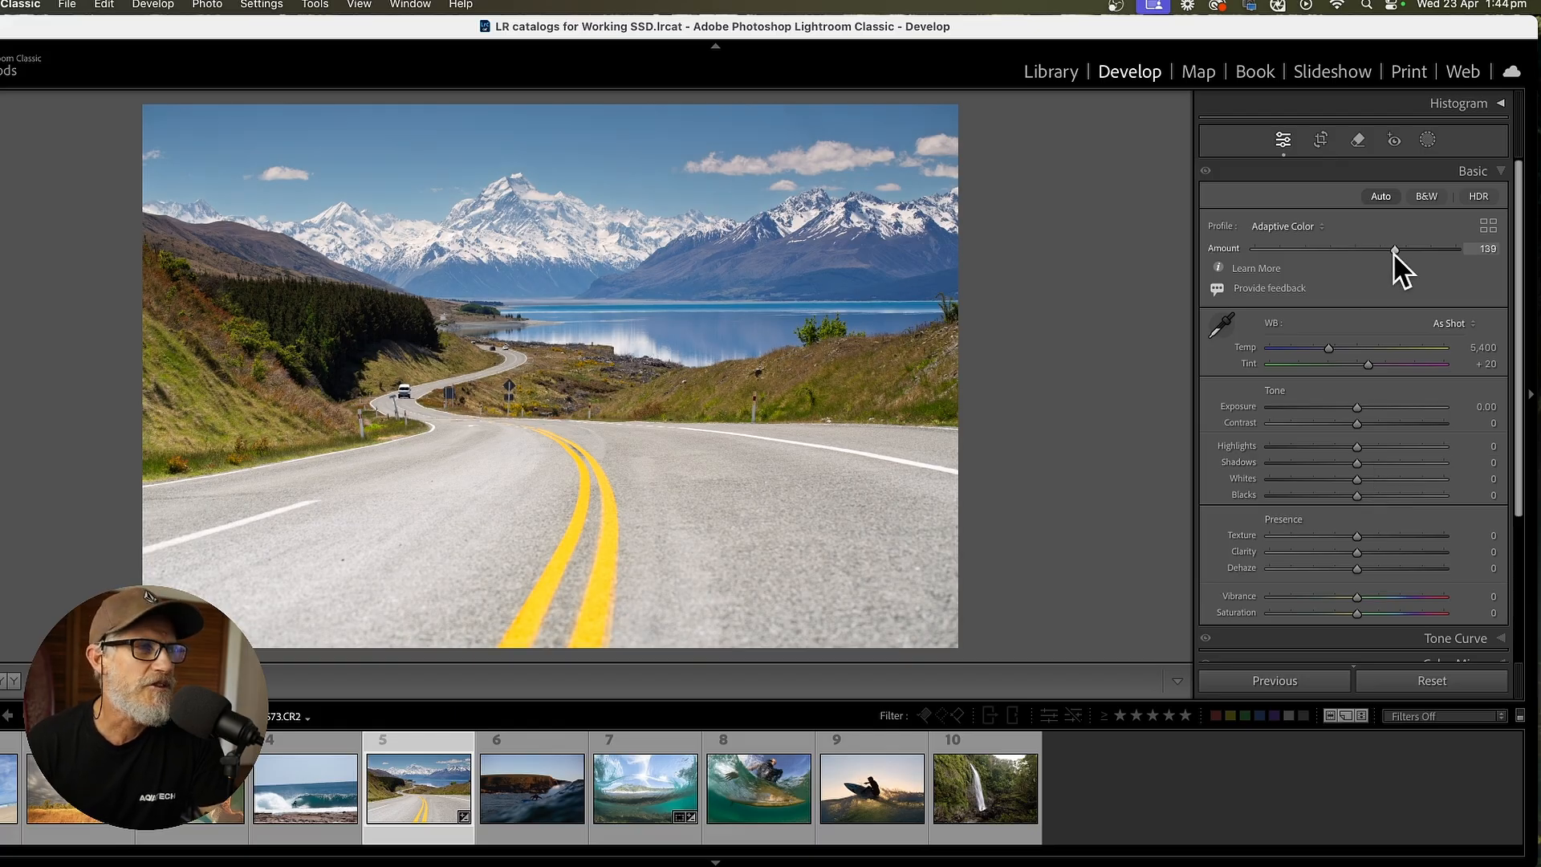
pyautogui.moveTo(1400, 252); pyautogui.dragTo(1345, 253)
# Step: Set the road photo's Exposure to +0.10, Highlights to -20, Shadows to +14, Whites to +11 and Blacks to -41
pyautogui.click(1346, 500)
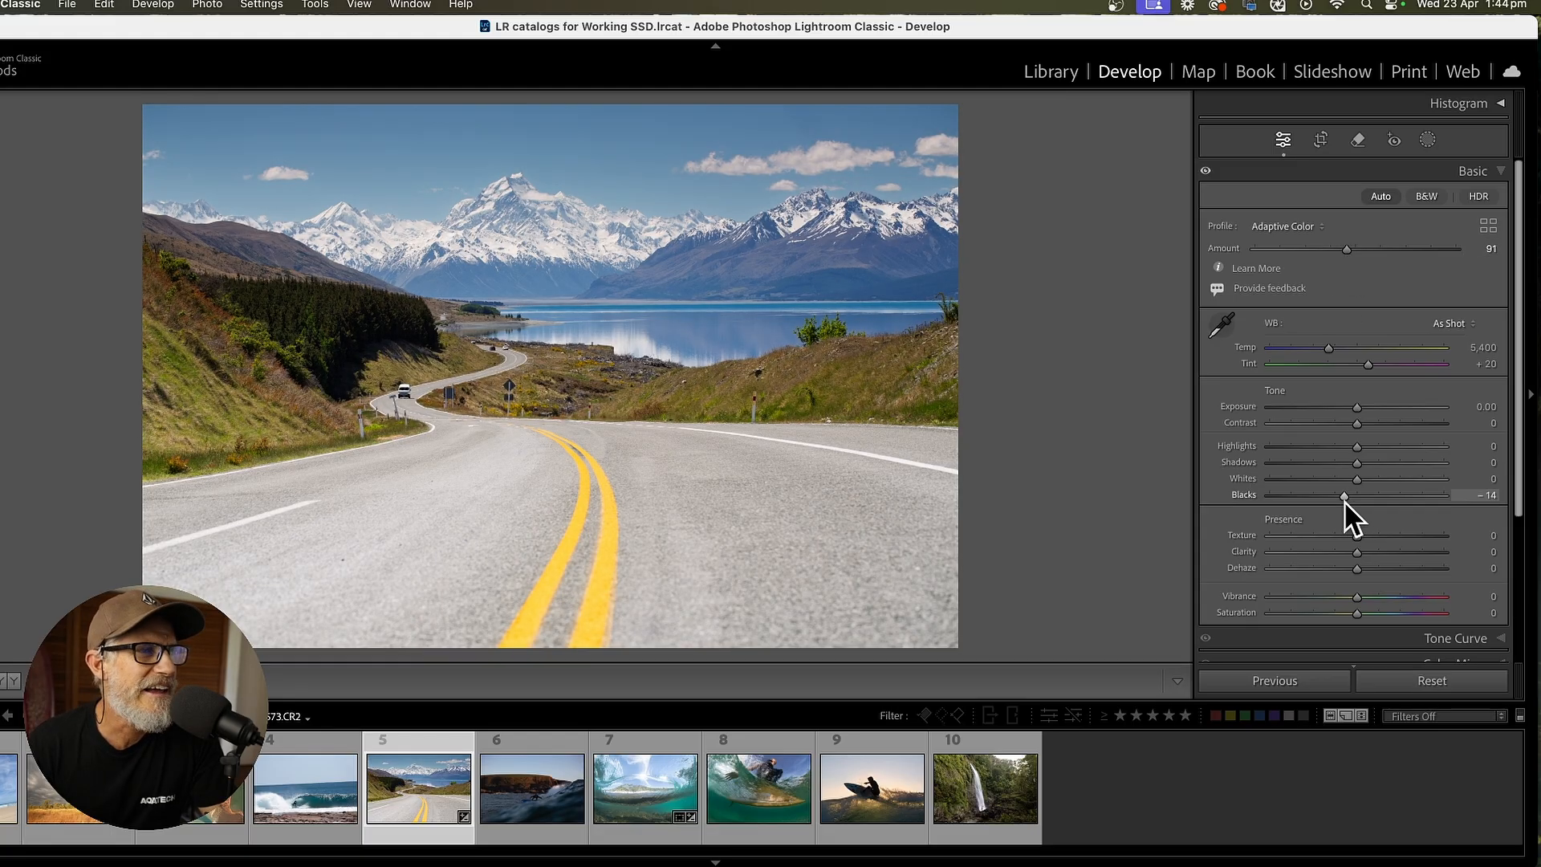
pyautogui.click(1368, 465)
pyautogui.click(1340, 446)
pyautogui.click(1366, 480)
pyautogui.click(1322, 496)
pyautogui.click(1356, 406)
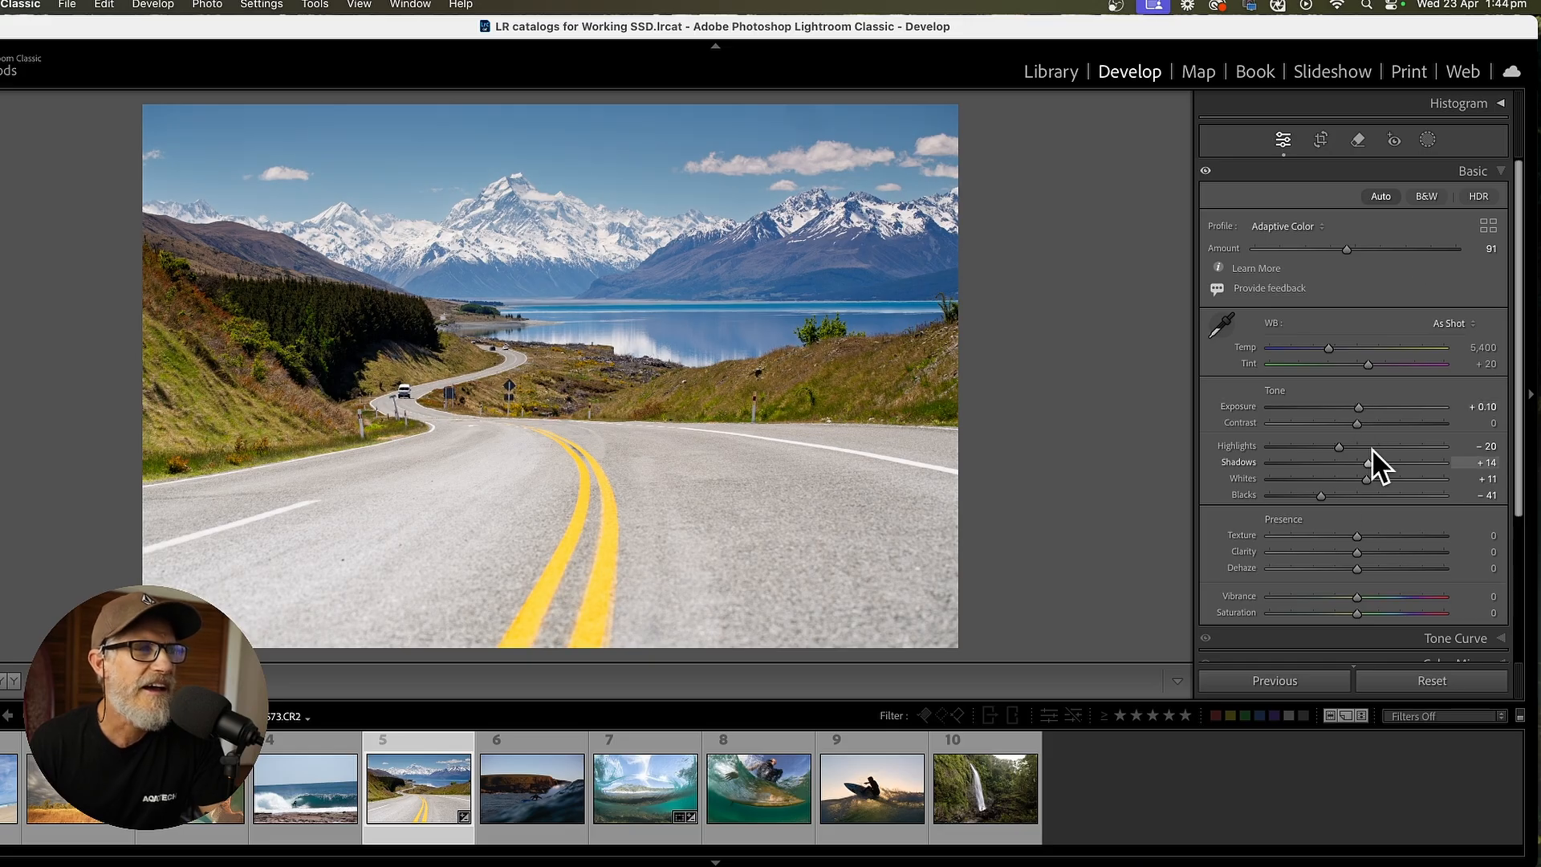
# Step: Add a linear gradient mask from the photo's bottom edge up over the road, darken it, and close masking
pyautogui.click(1431, 140)
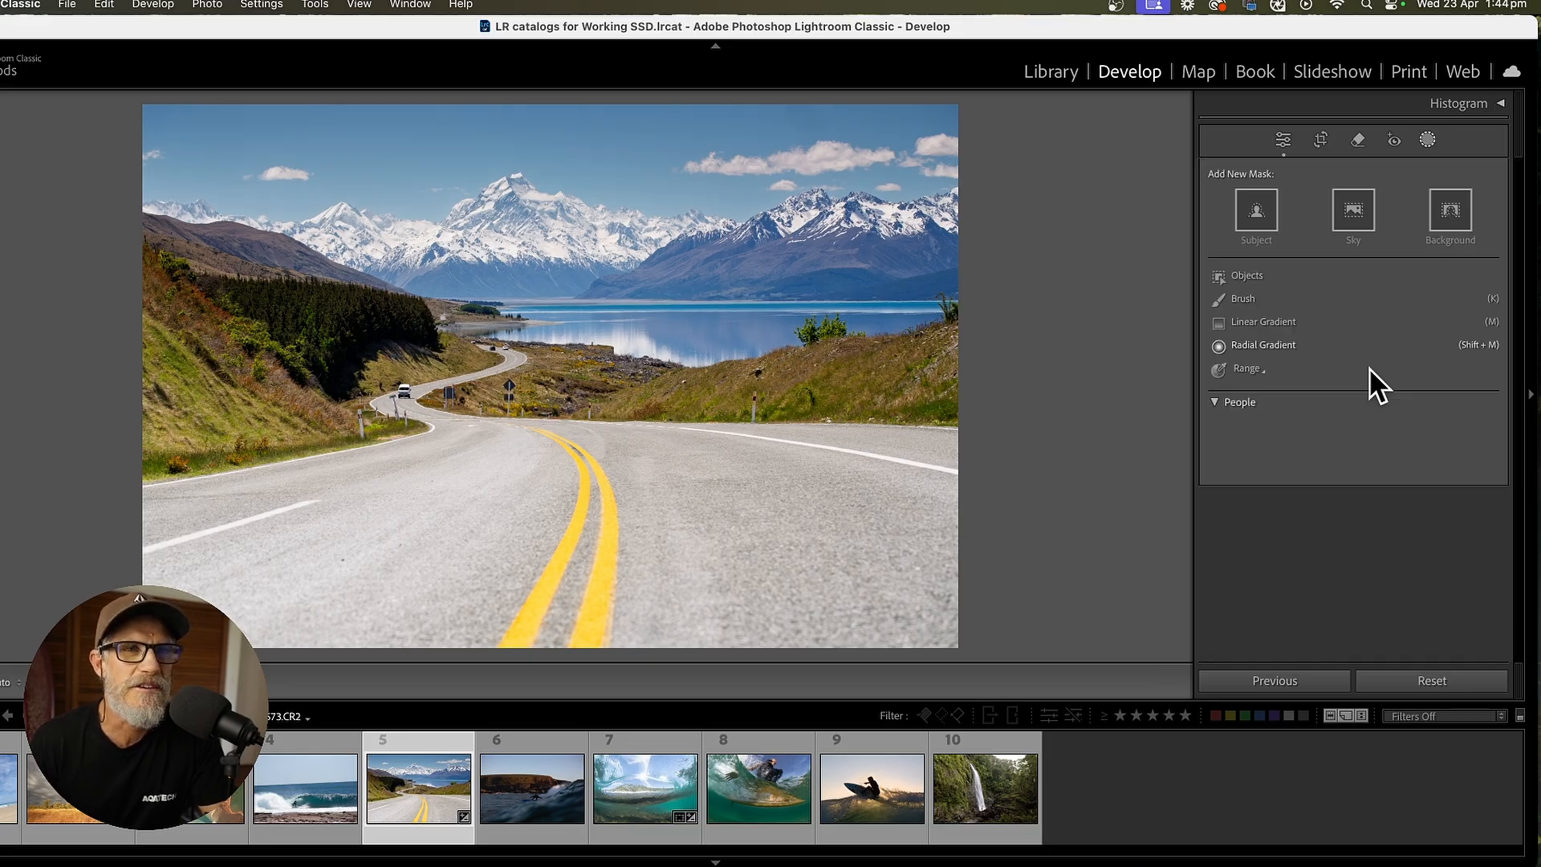
pyautogui.click(1294, 326)
pyautogui.moveTo(583, 654); pyautogui.dragTo(585, 251)
pyautogui.moveTo(1361, 496); pyautogui.dragTo(1337, 499)
pyautogui.click(1427, 139)
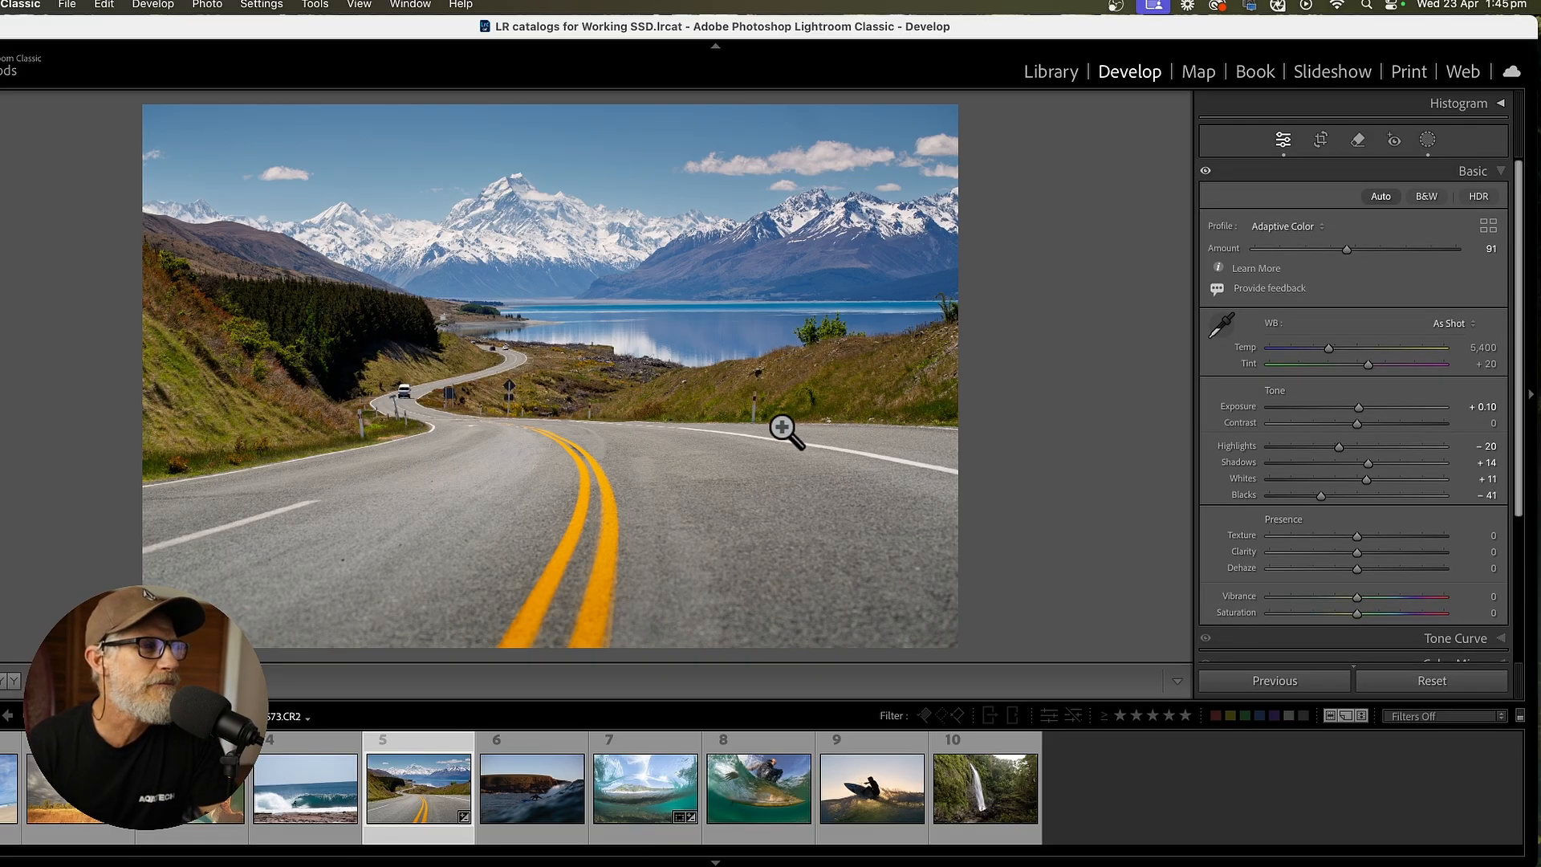
# Step: Apply the Adaptive Color profile to the surfer photo beside the headland and check the surfer up close
pyautogui.click(537, 792)
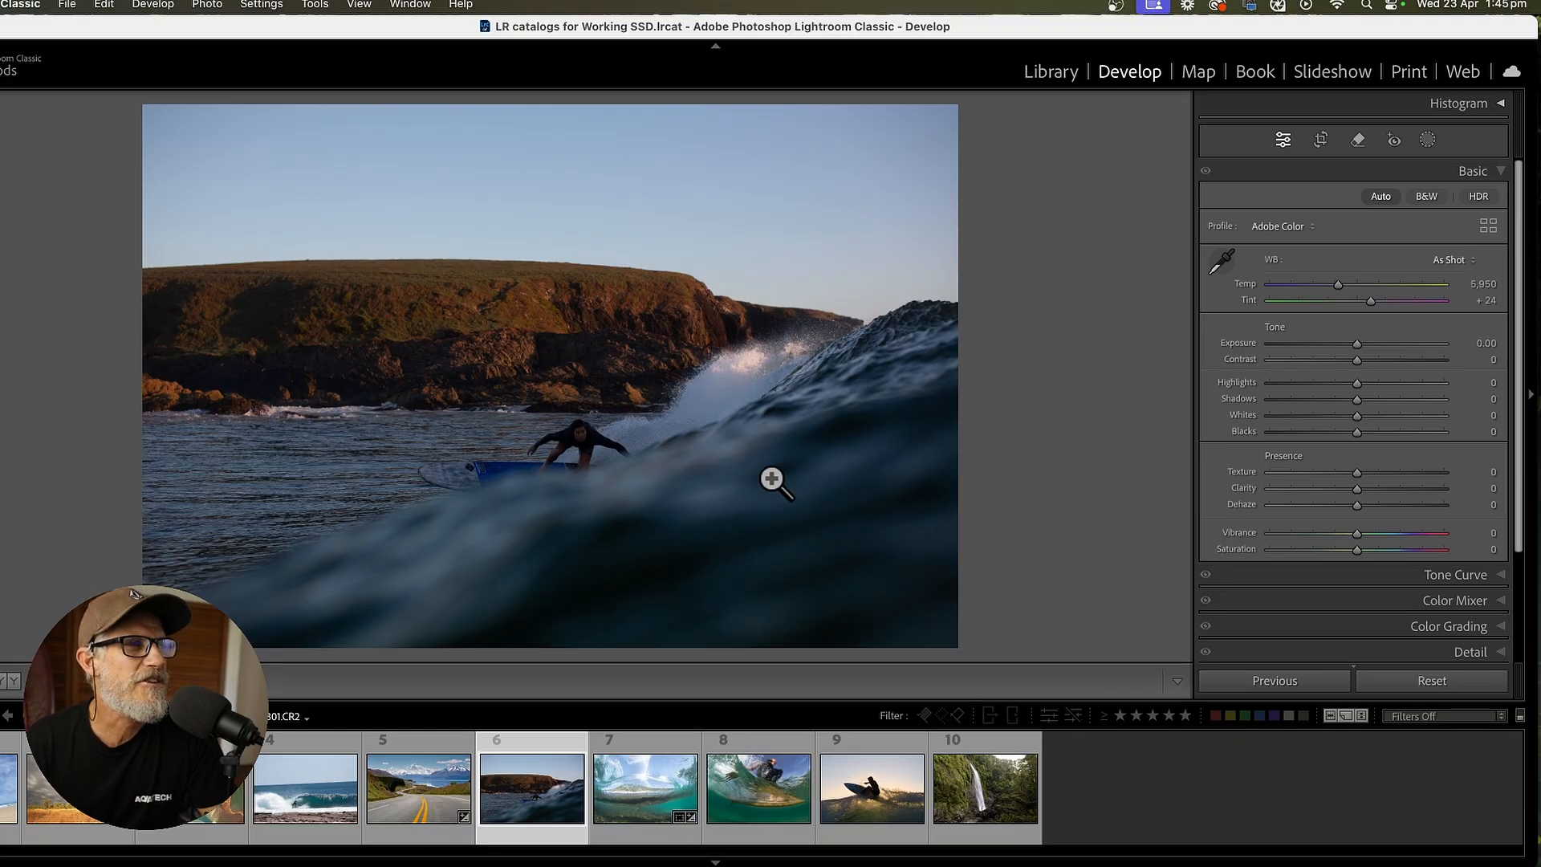
pyautogui.click(1303, 230)
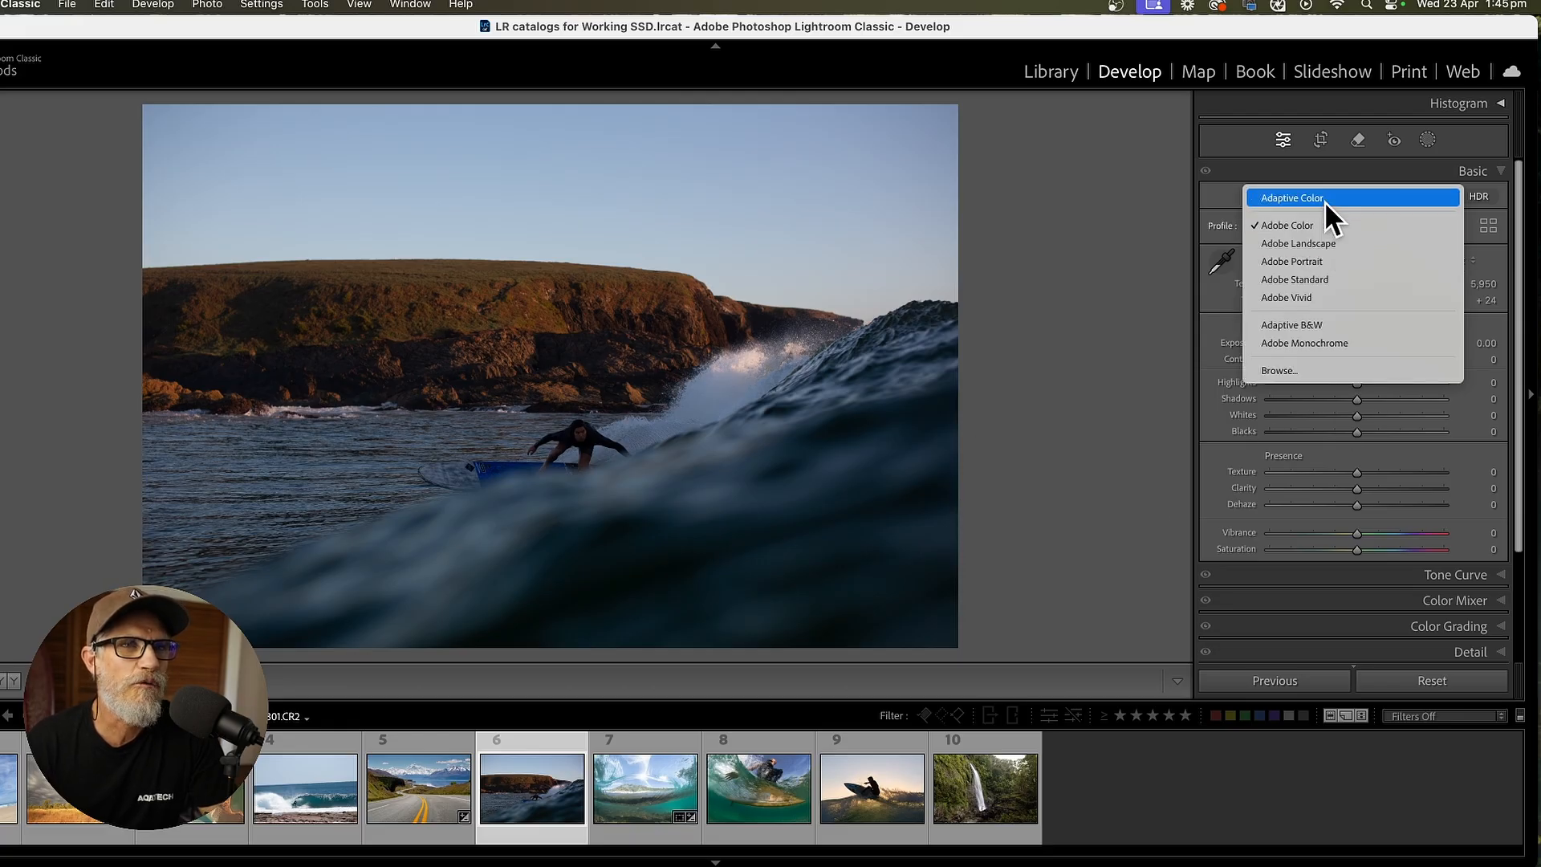
pyautogui.click(1325, 198)
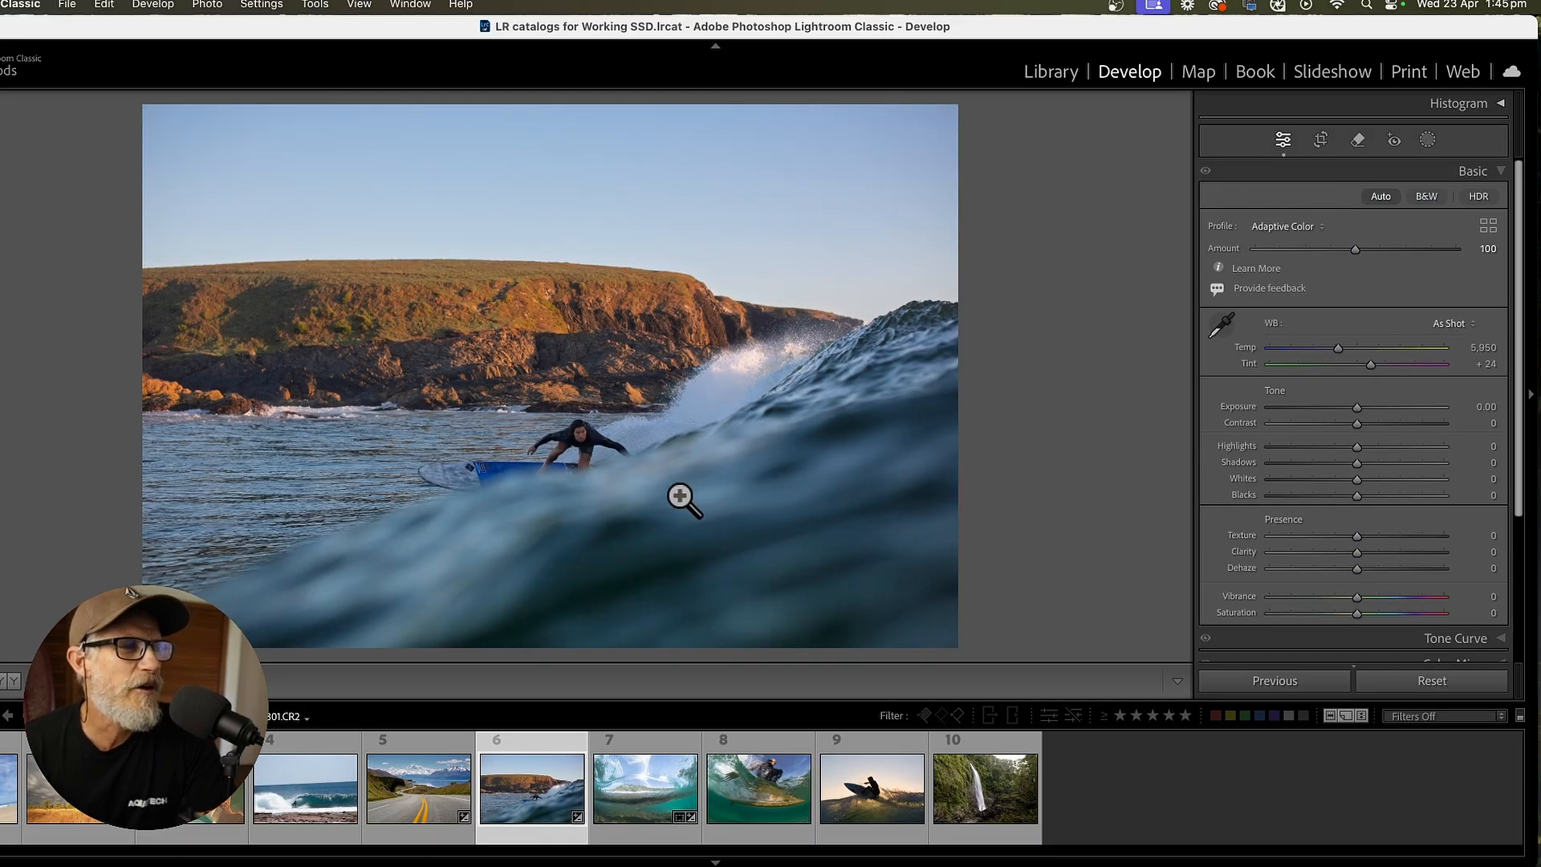
pyautogui.click(562, 474)
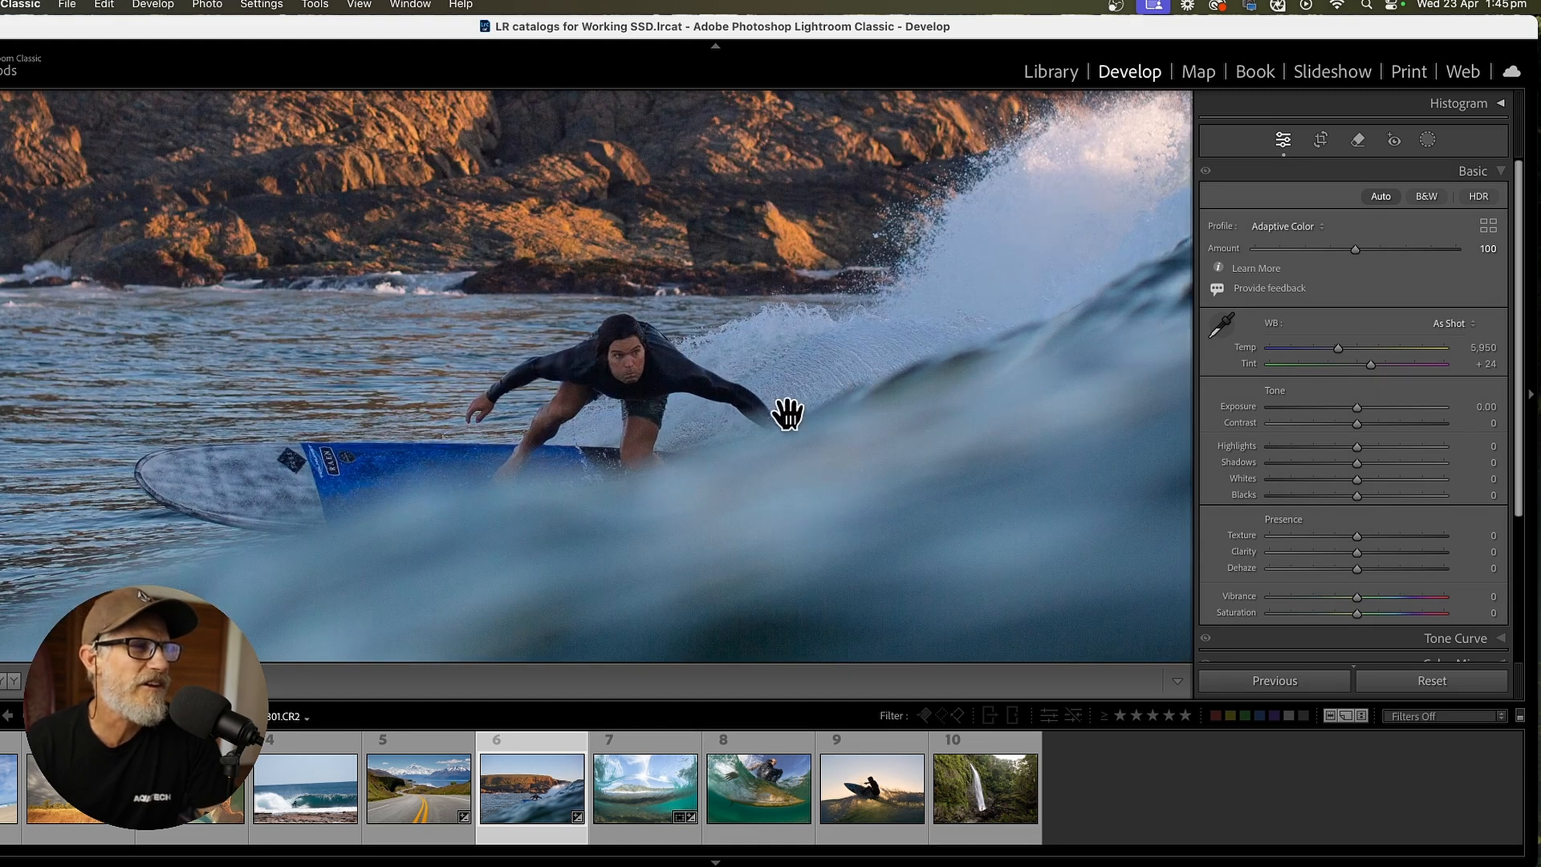
pyautogui.click(819, 415)
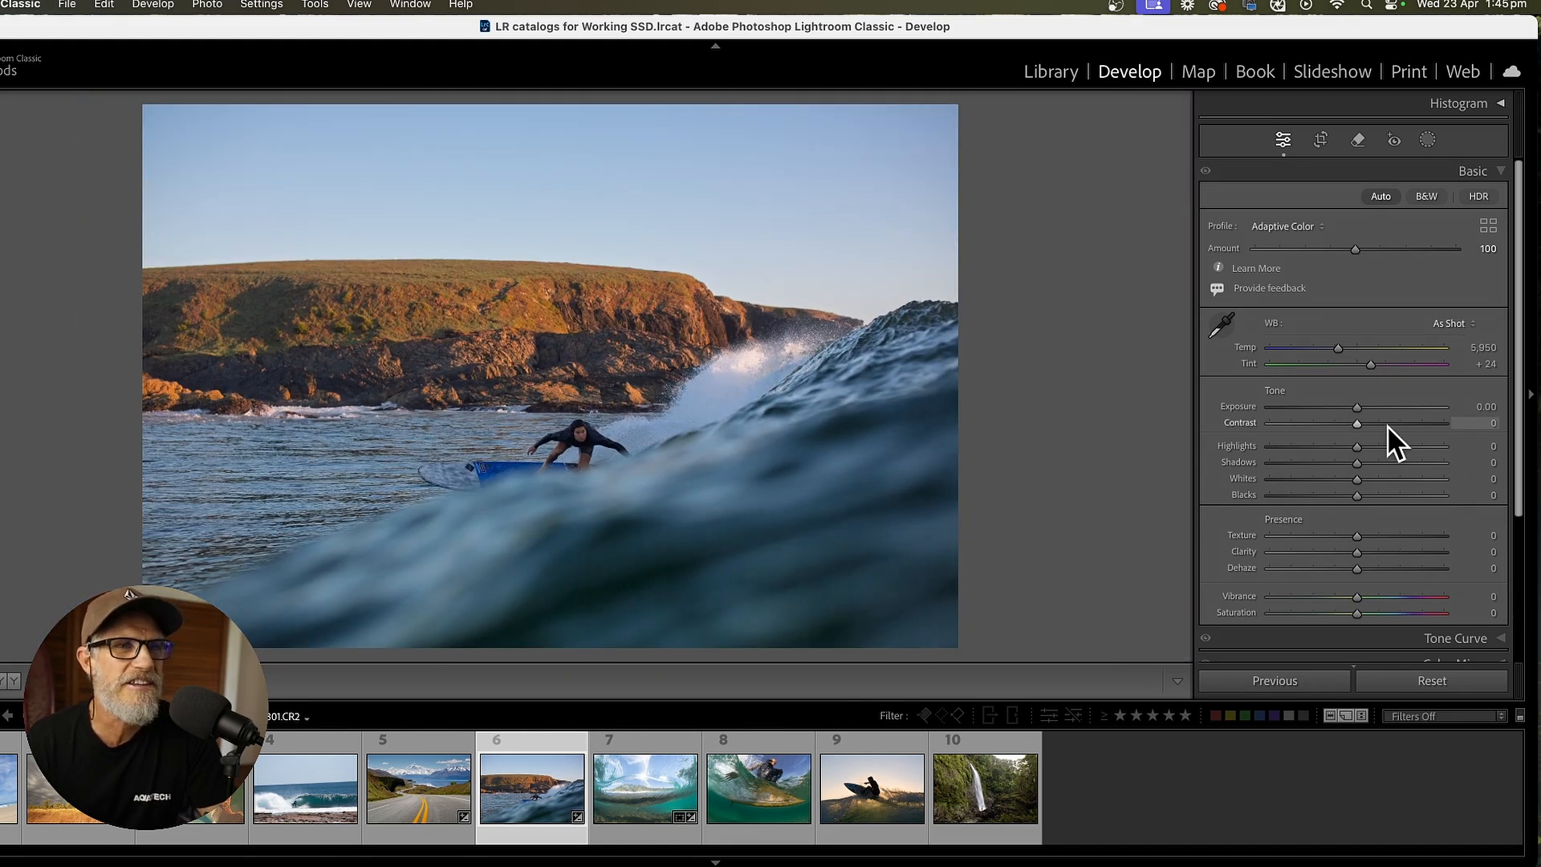
# Step: Set the headland surfer photo's profile Amount to 98, Exposure to +0.35, Highlights to -18, Shadows to +19, Whites to -18 and Blacks to -33
pyautogui.moveTo(1356, 249)
pyautogui.mouseDown()
pyautogui.moveTo(1431, 258)
pyautogui.moveTo(1240, 266)
pyautogui.moveTo(1355, 265)
pyautogui.mouseUp()
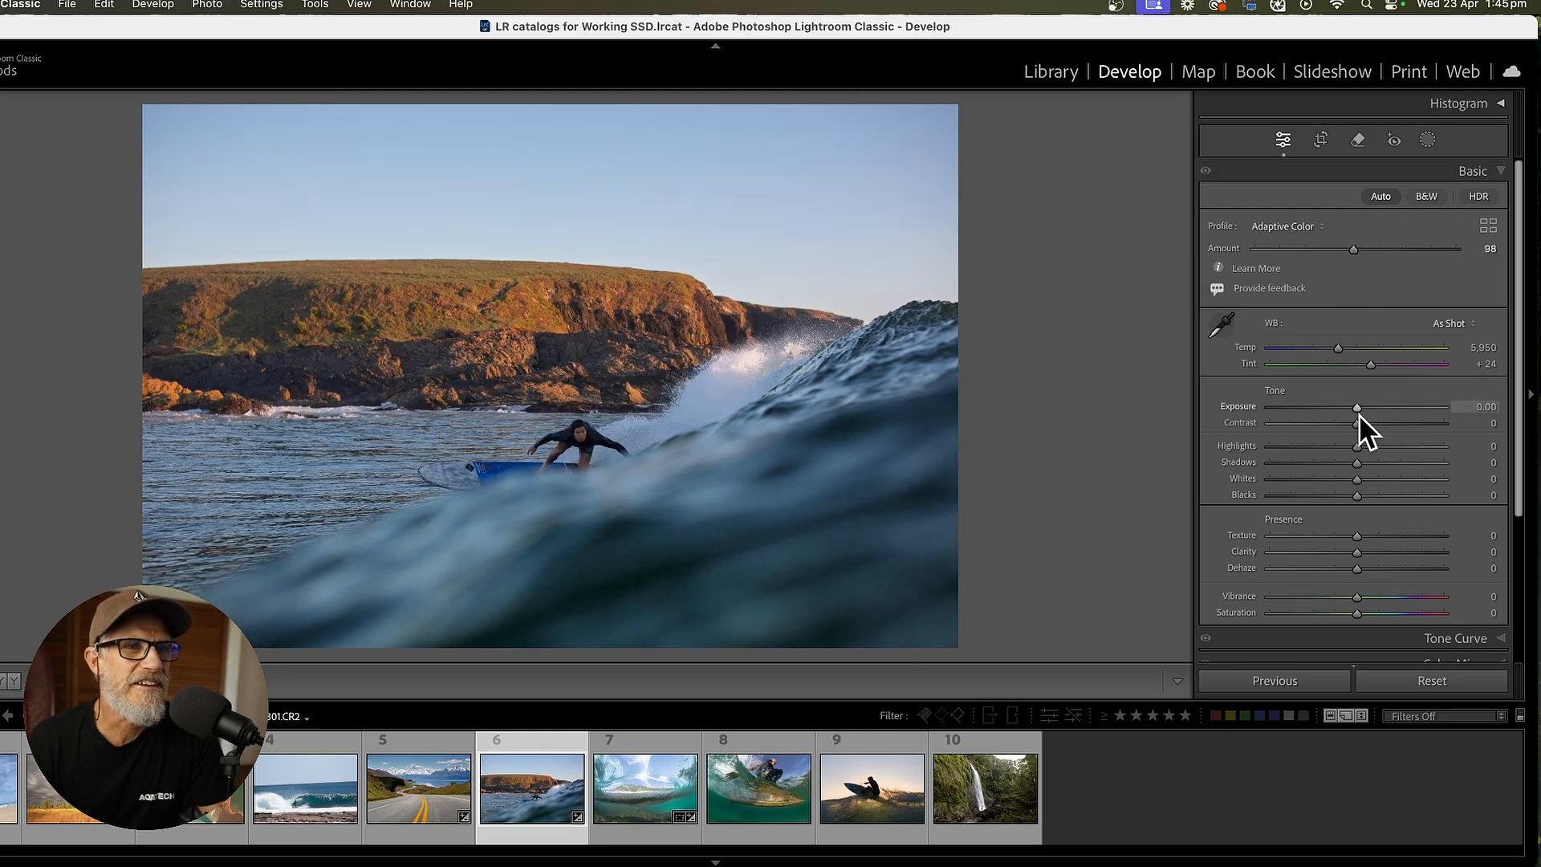
pyautogui.moveTo(1356, 408); pyautogui.dragTo(1360, 408)
pyautogui.click(1341, 446)
pyautogui.click(1342, 479)
pyautogui.click(1371, 462)
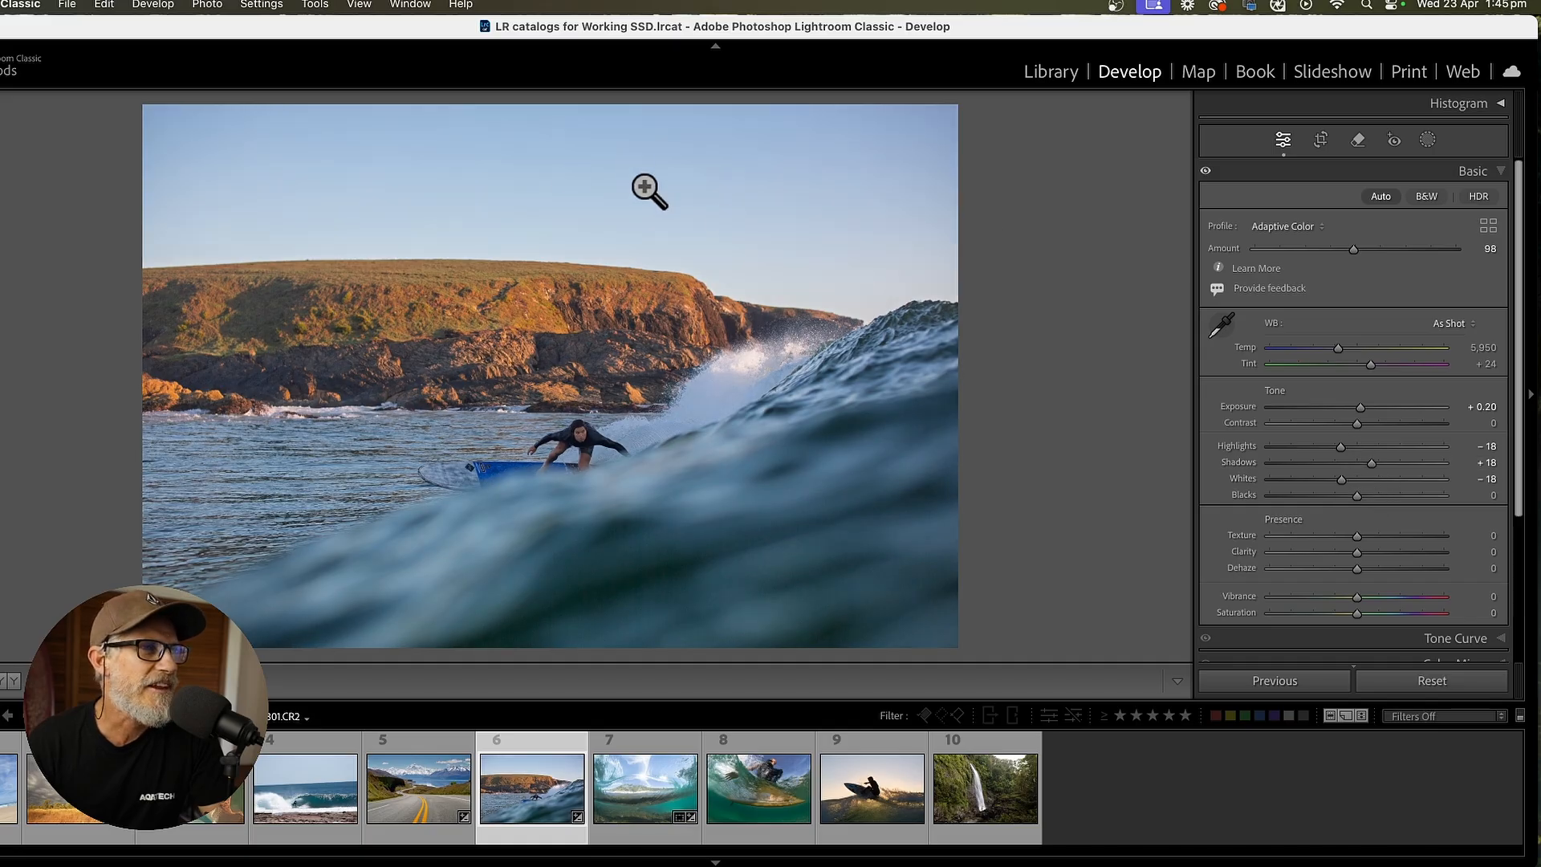
pyautogui.click(1341, 495)
pyautogui.click(1373, 464)
pyautogui.click(1339, 495)
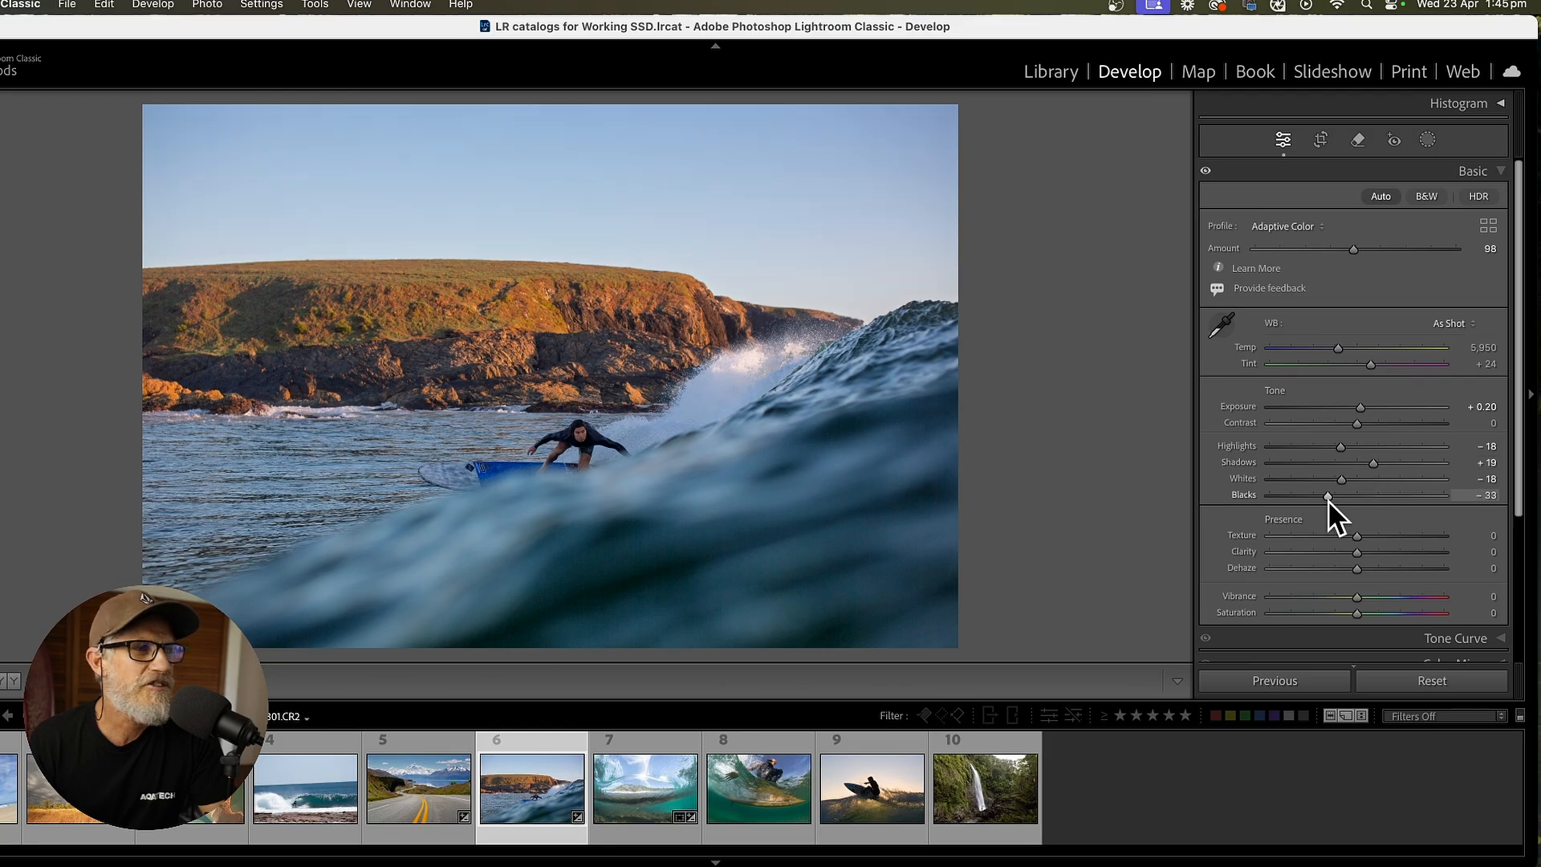
pyautogui.click(1363, 407)
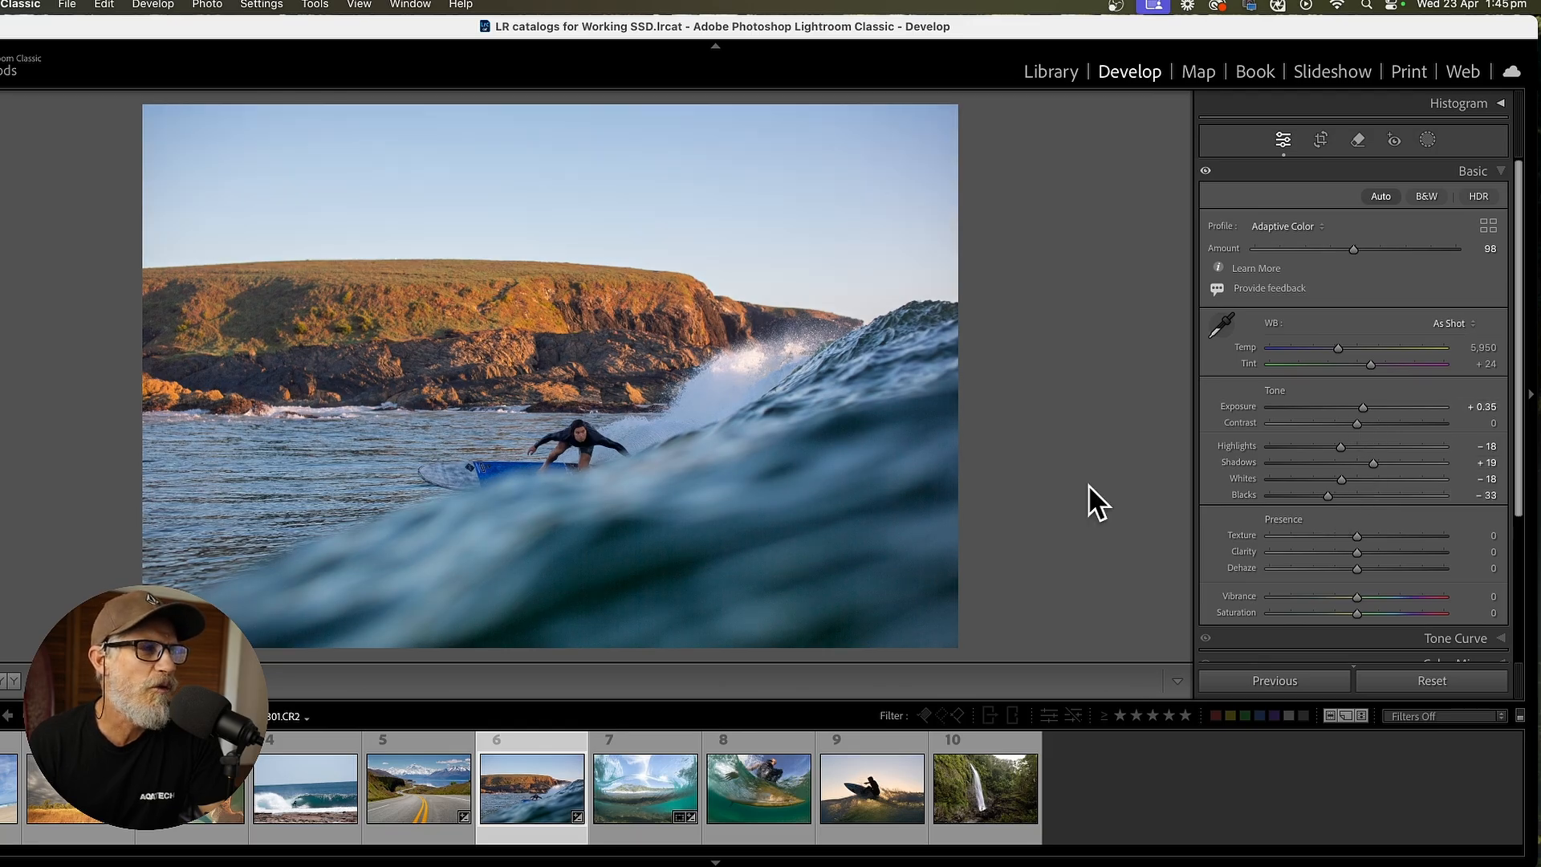
# Step: Open the underwater wave photo with the shoreline behind it and apply the Adaptive Color profile
pyautogui.click(653, 787)
pyautogui.click(1305, 225)
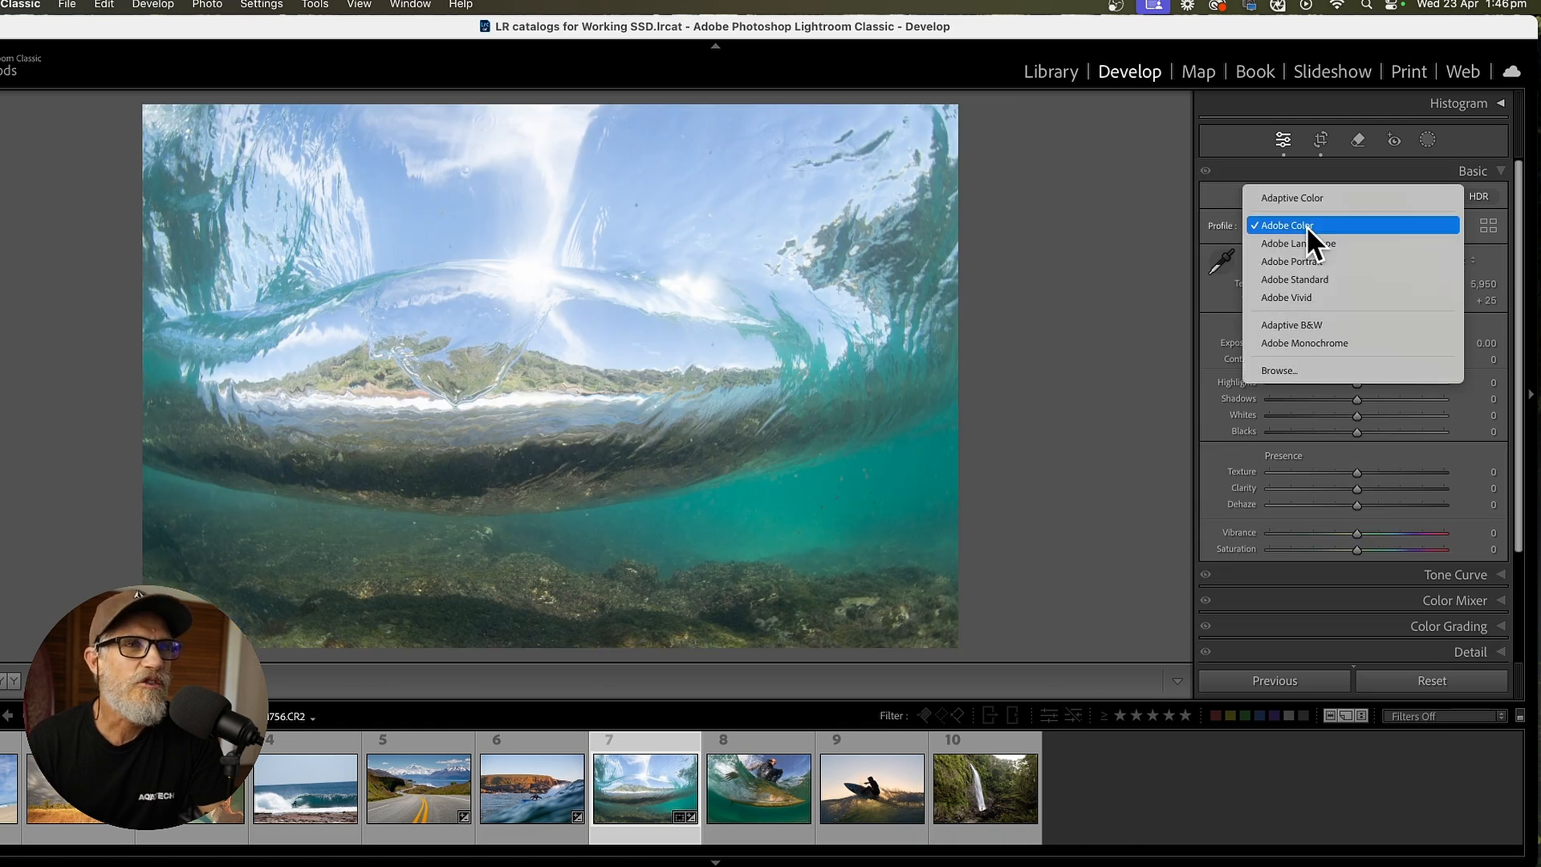
pyautogui.click(1308, 191)
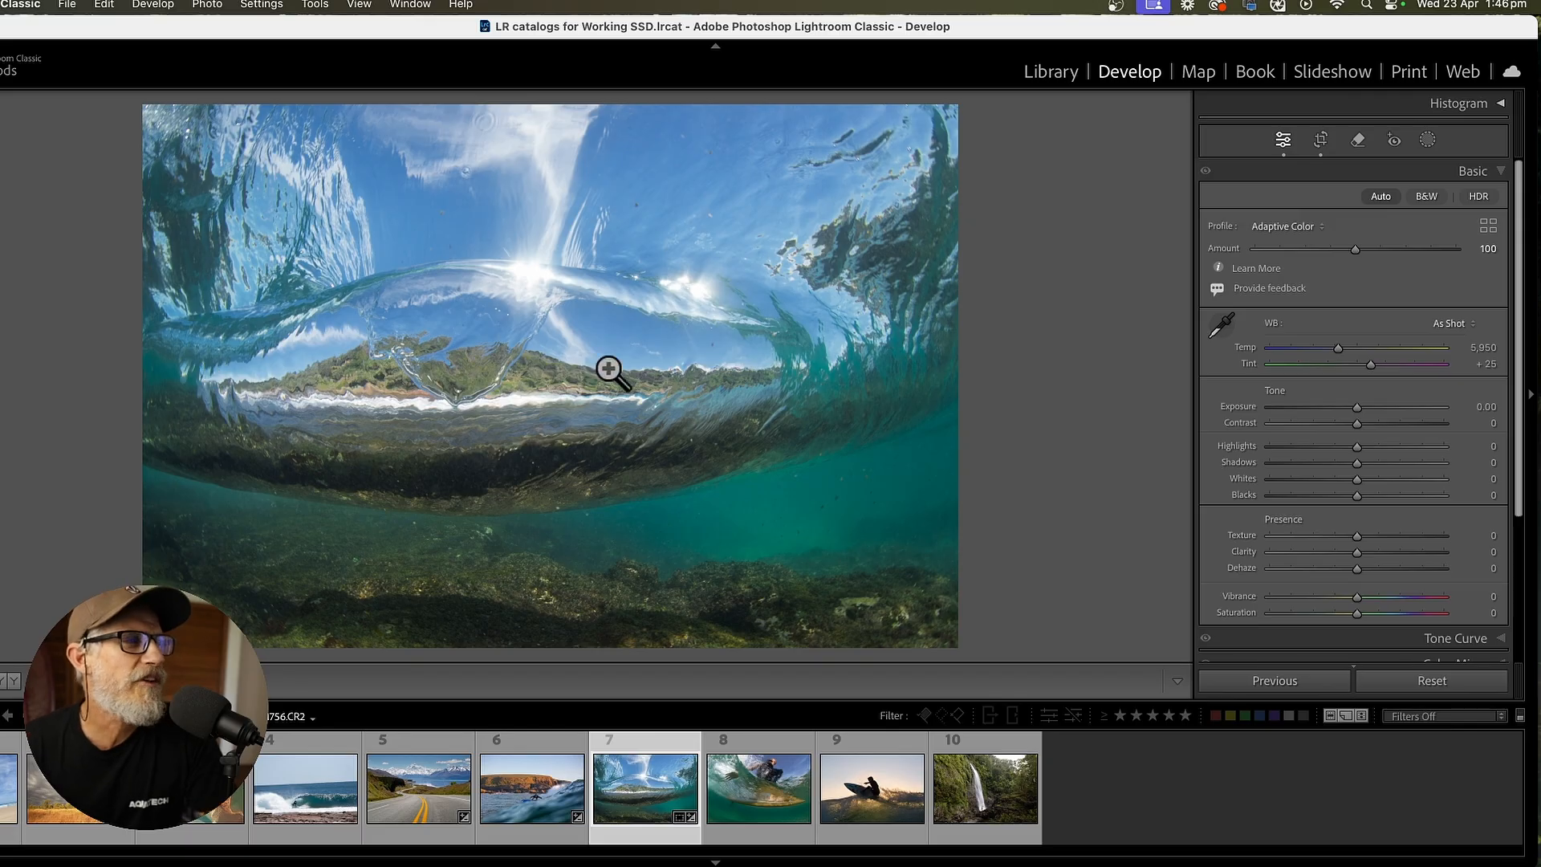
# Step: Set the underwater photo's Temp to 5,841, Tint to +31, Highlights to -11, Shadows to +18, Whites to +17 and Blacks to -26
pyautogui.moveTo(1376, 367); pyautogui.dragTo(1336, 349)
pyautogui.moveTo(1340, 496); pyautogui.dragTo(1333, 496)
pyautogui.click(1373, 464)
pyautogui.click(1372, 481)
pyautogui.click(1347, 447)
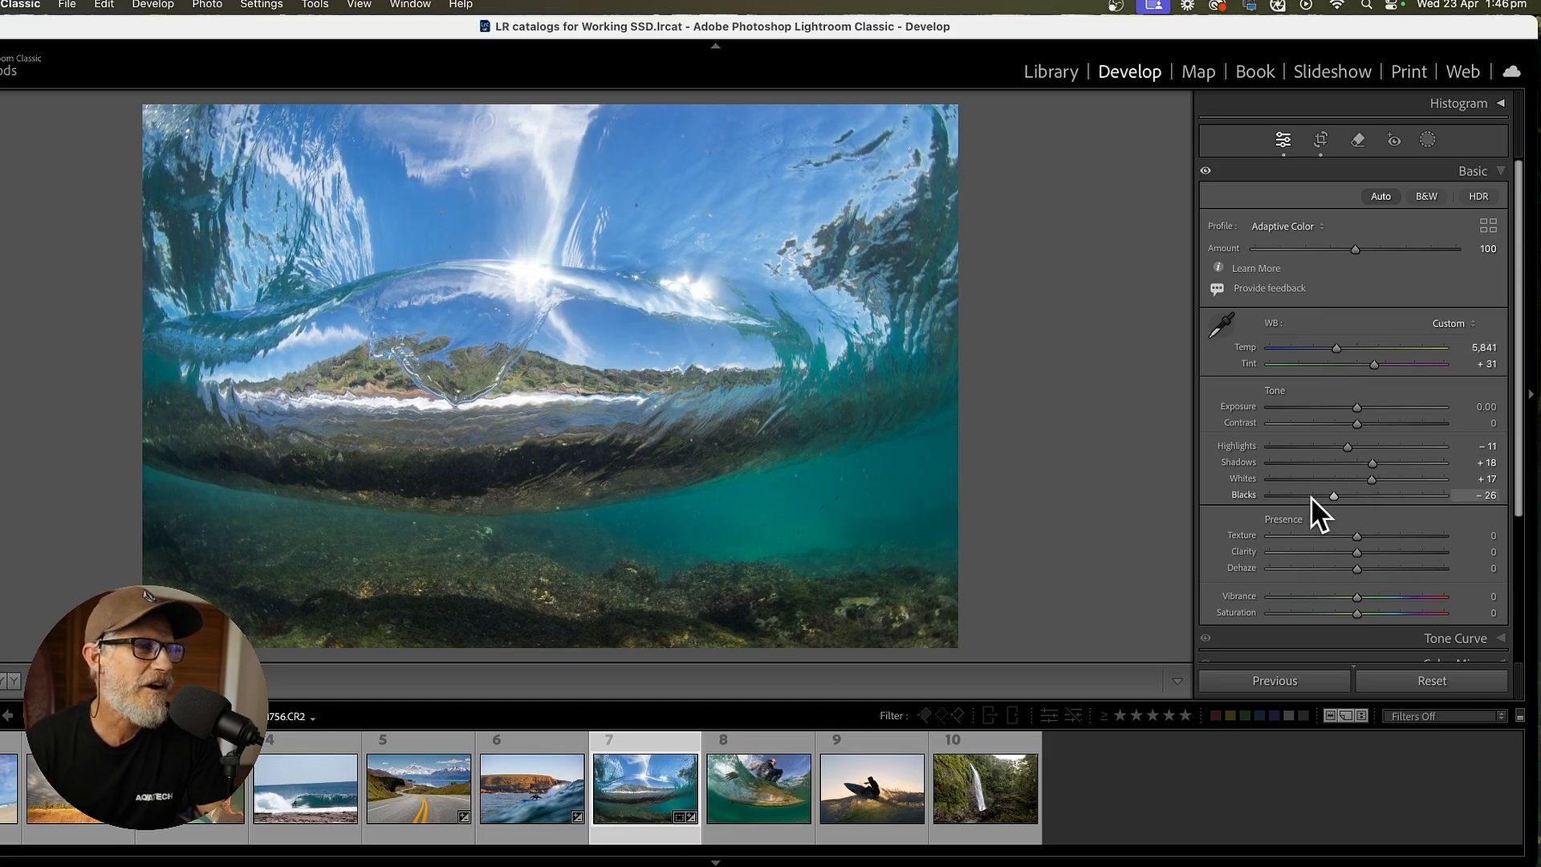
# Step: Open the aerial coastline photo and examine its sandy shoreline and red scrubland up close
pyautogui.click(204, 826)
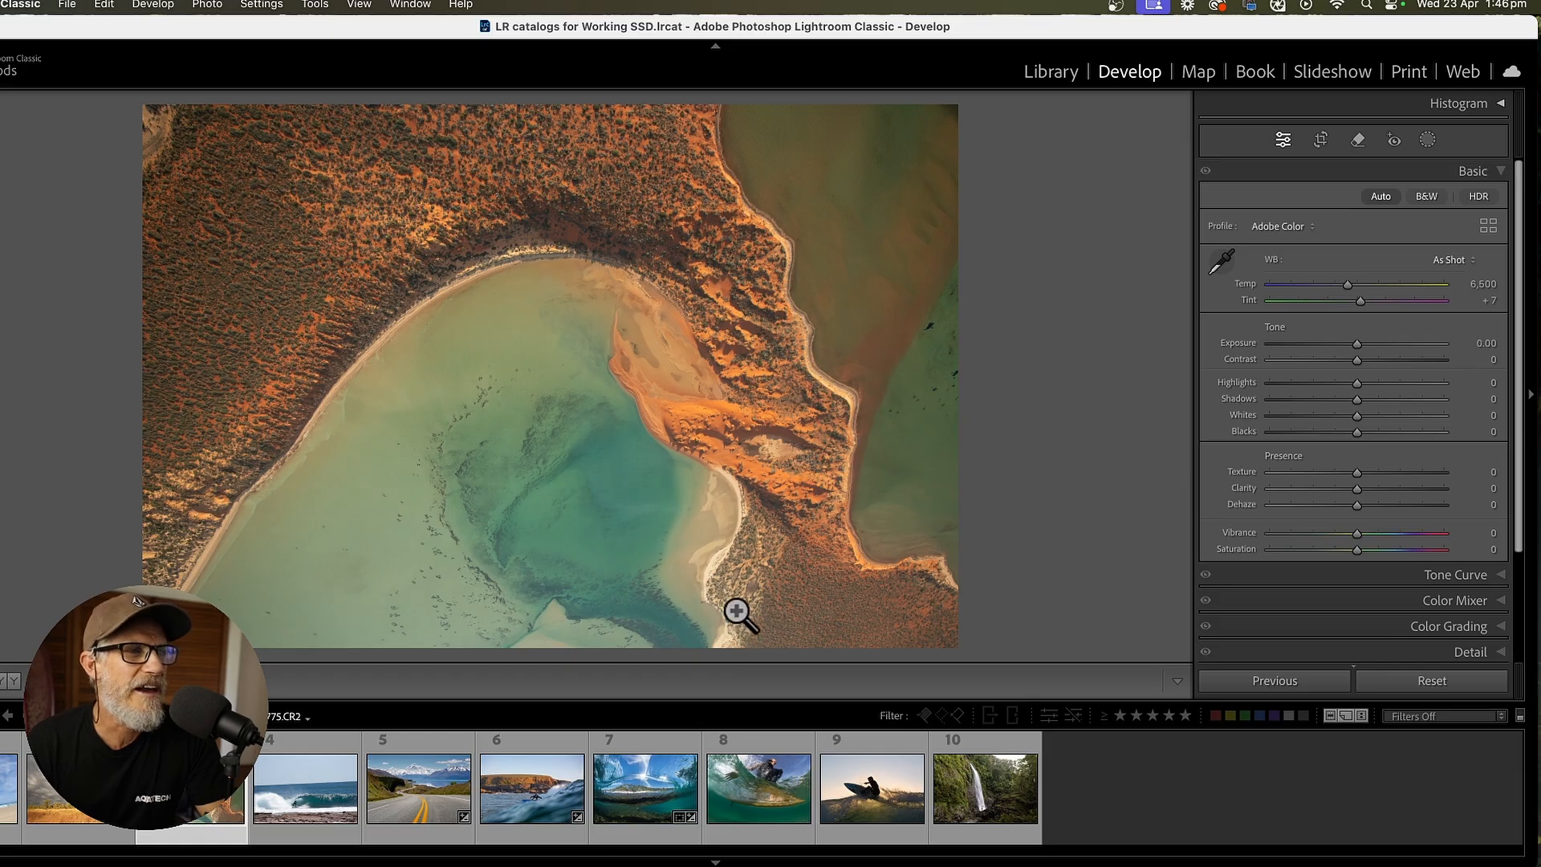
pyautogui.click(737, 615)
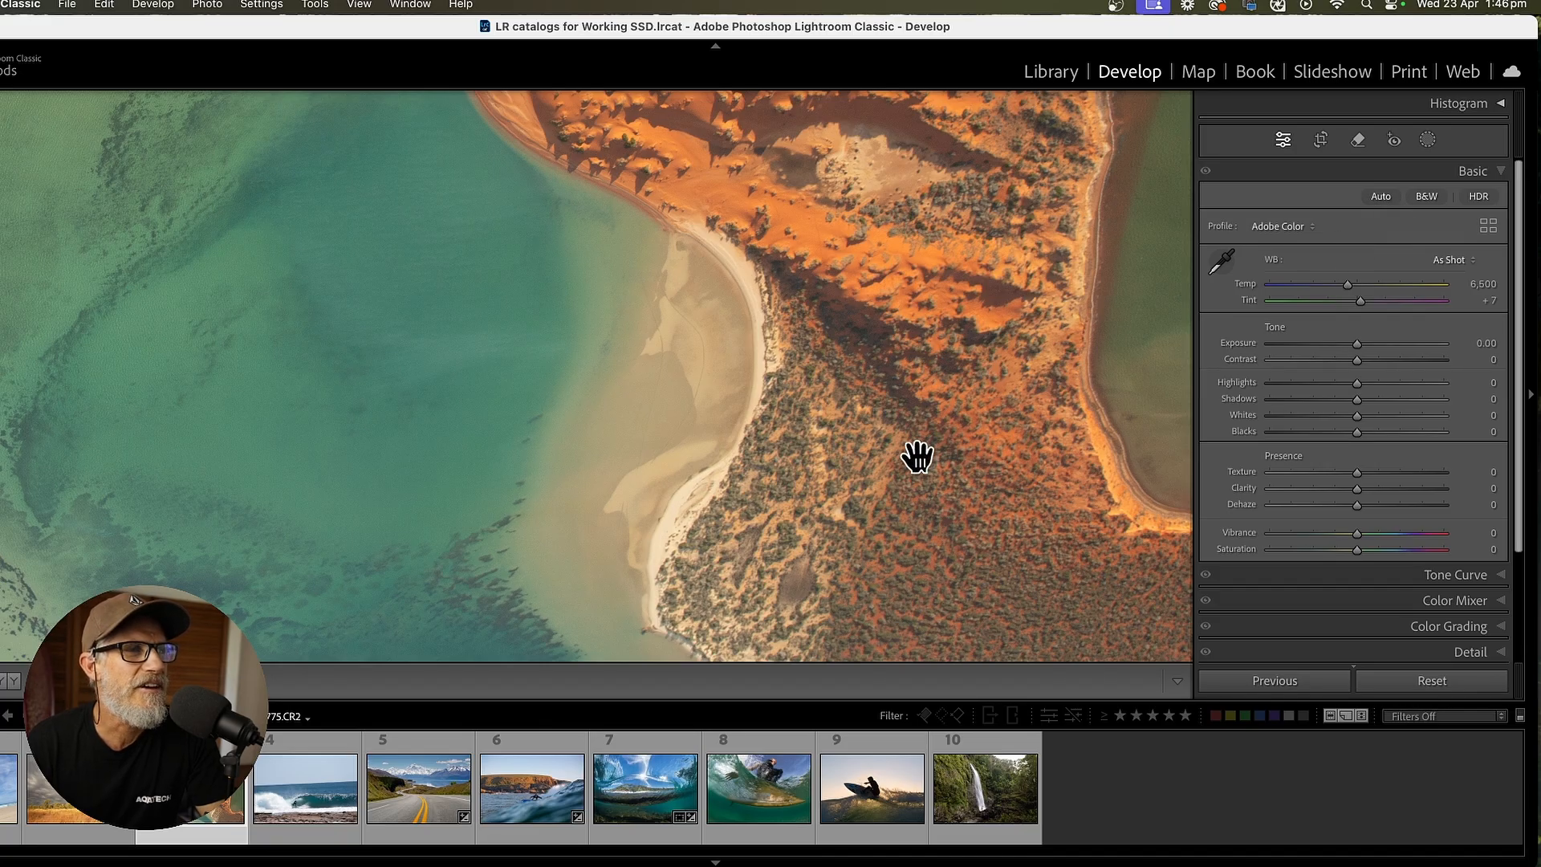
pyautogui.moveTo(919, 450); pyautogui.dragTo(795, 389)
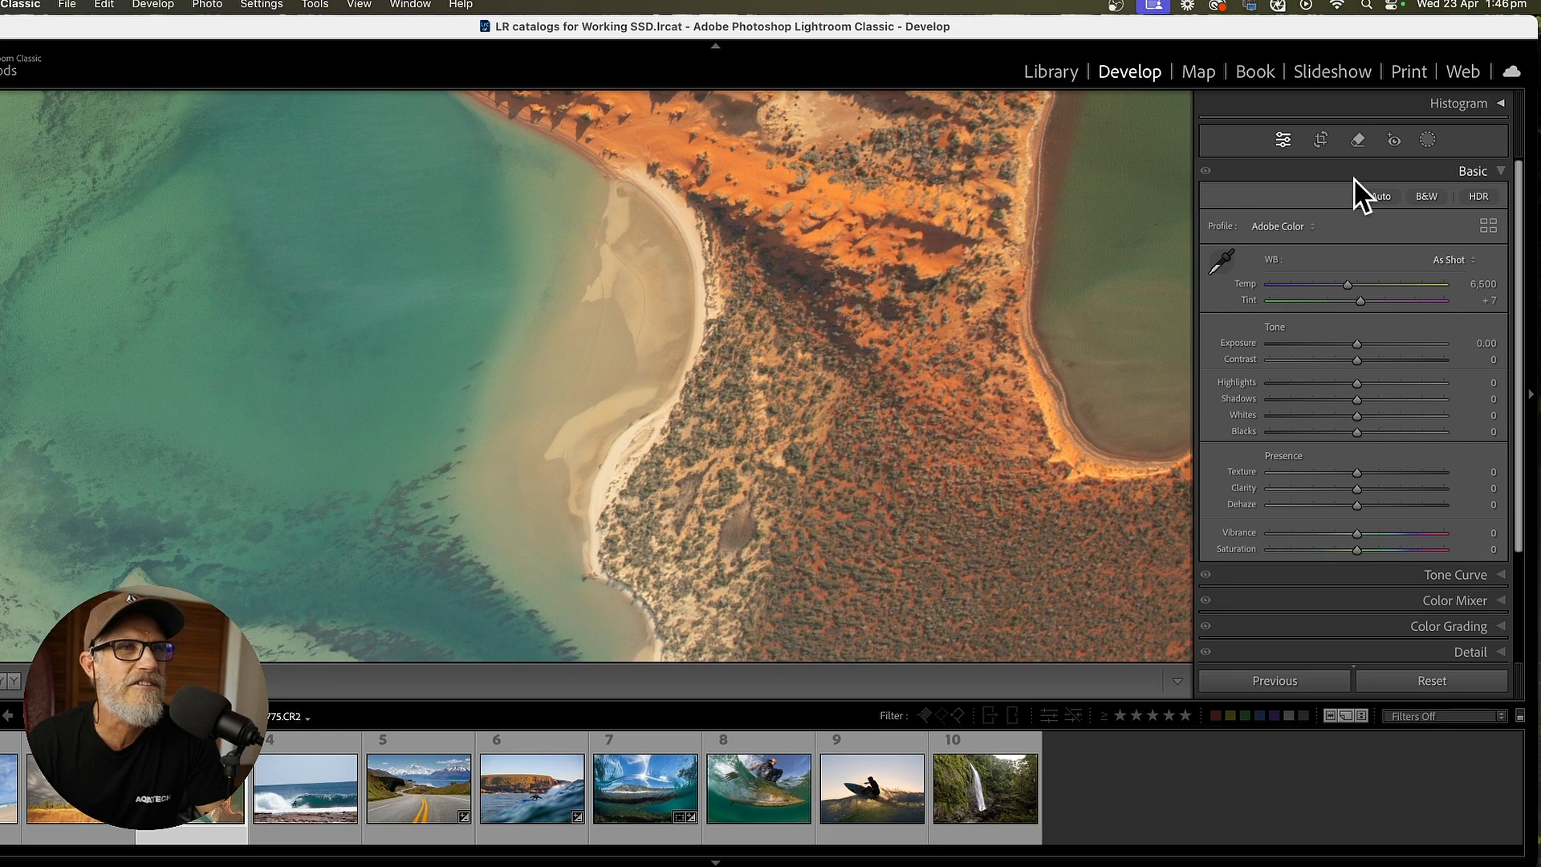
# Step: Try the Auto adjustment on the aerial coastline photo and inspect the shoreline and the whole frame
pyautogui.click(1382, 197)
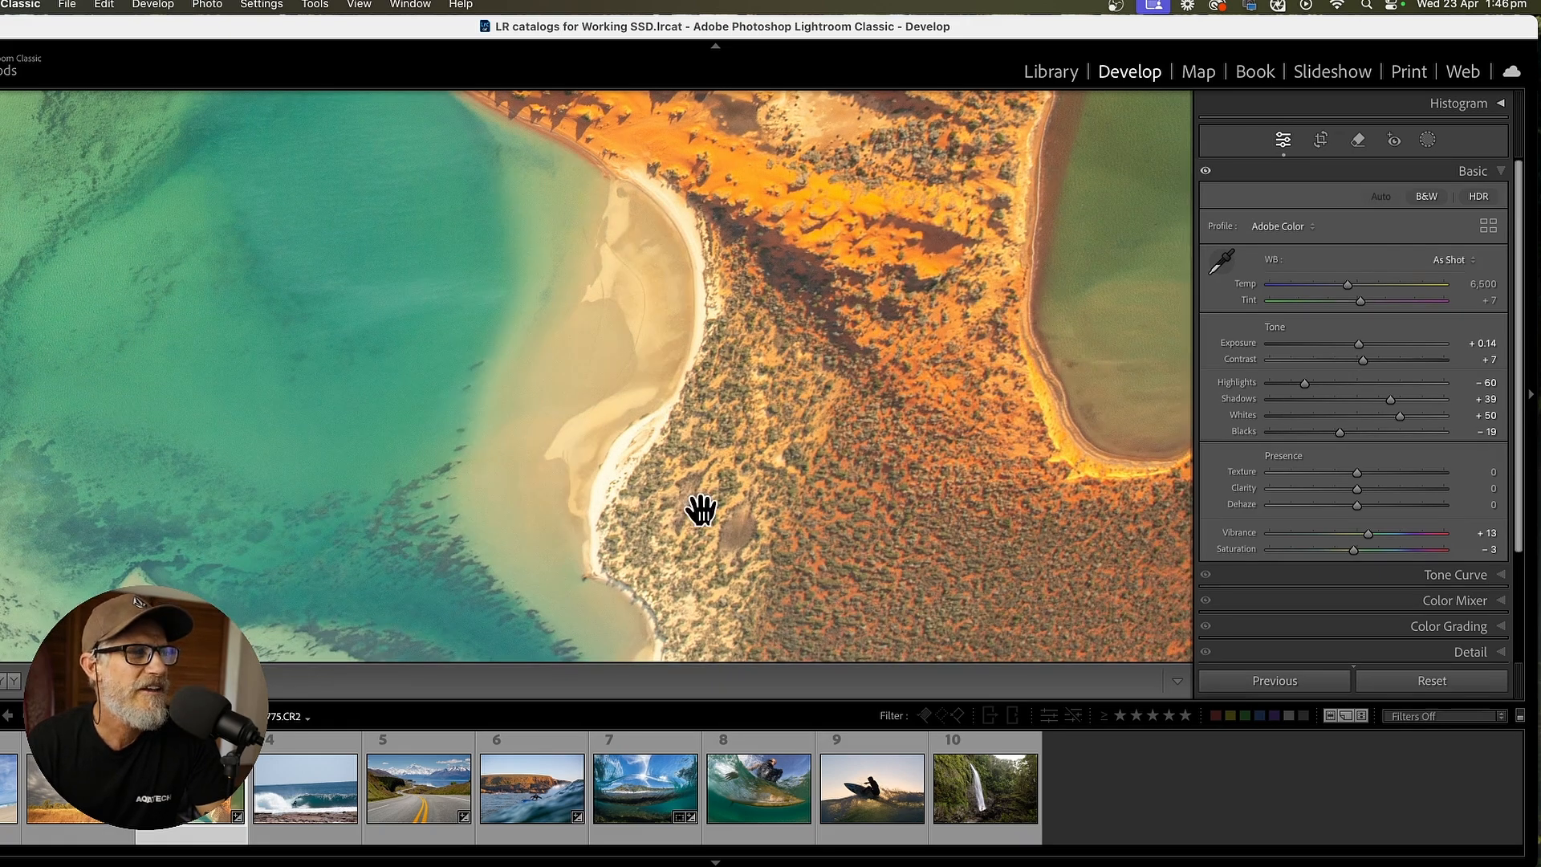
pyautogui.moveTo(698, 509); pyautogui.dragTo(819, 422)
pyautogui.click(818, 420)
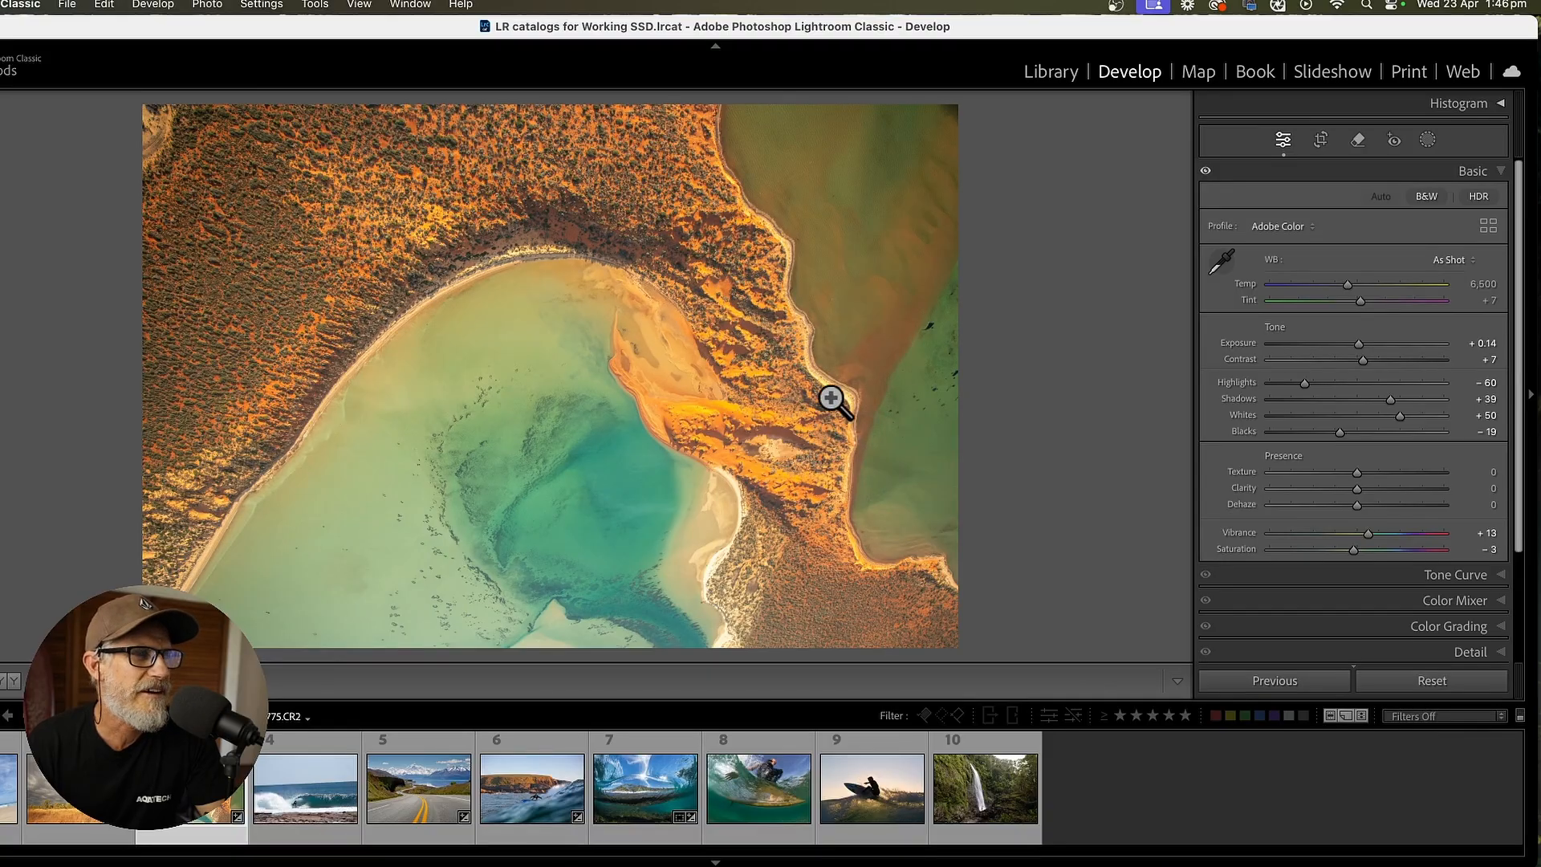
# Step: Apply the Adaptive Color profile to the aerial coastline photo and check the shoreline detail up close
pyautogui.click(719, 600)
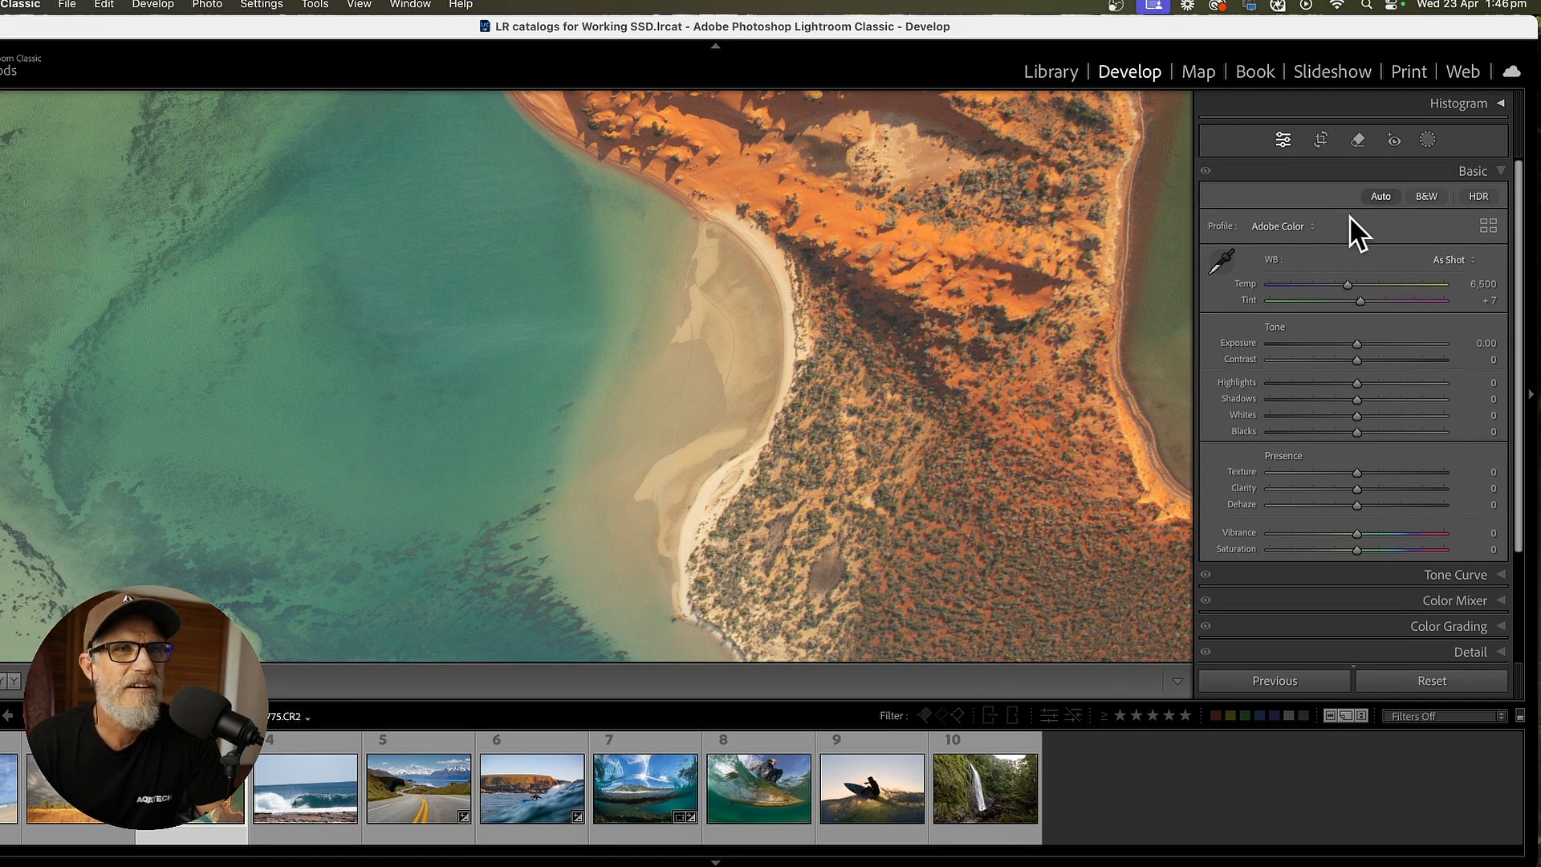
pyautogui.click(1309, 229)
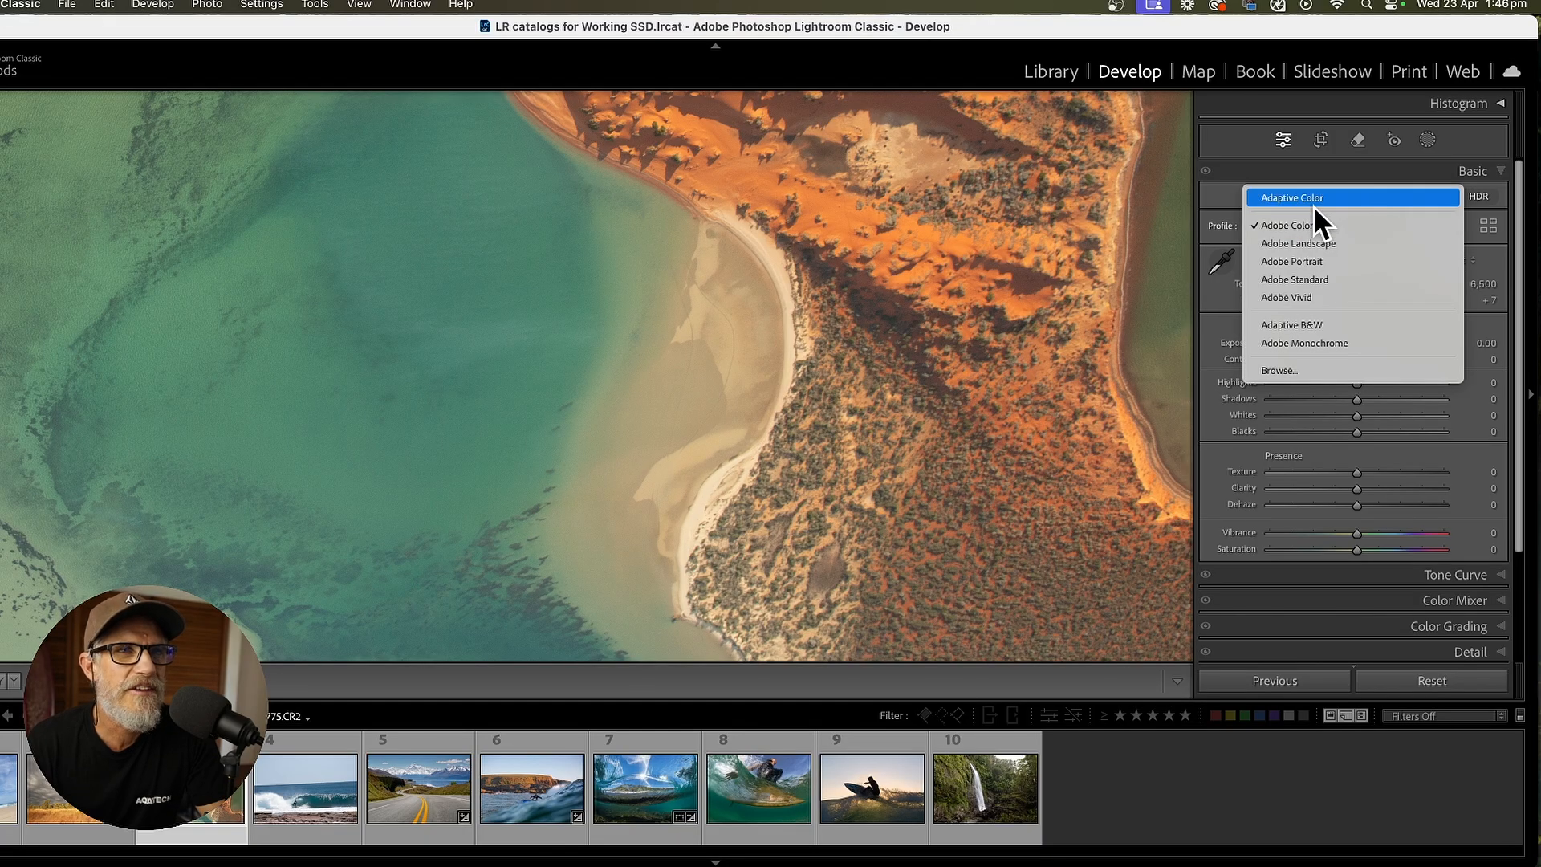
pyautogui.click(1313, 202)
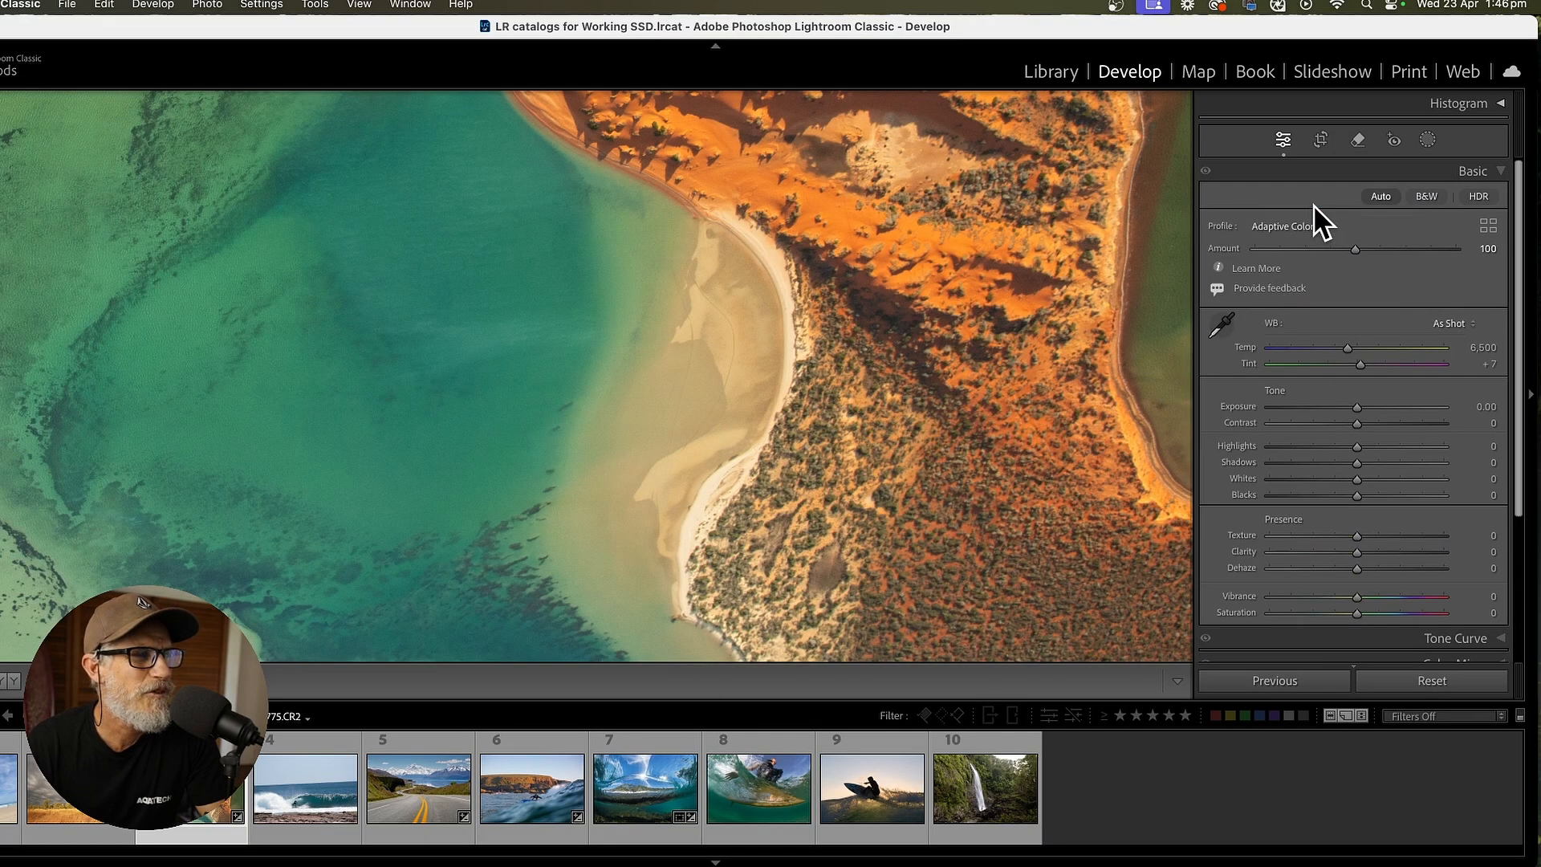
pyautogui.moveTo(739, 533); pyautogui.dragTo(758, 480)
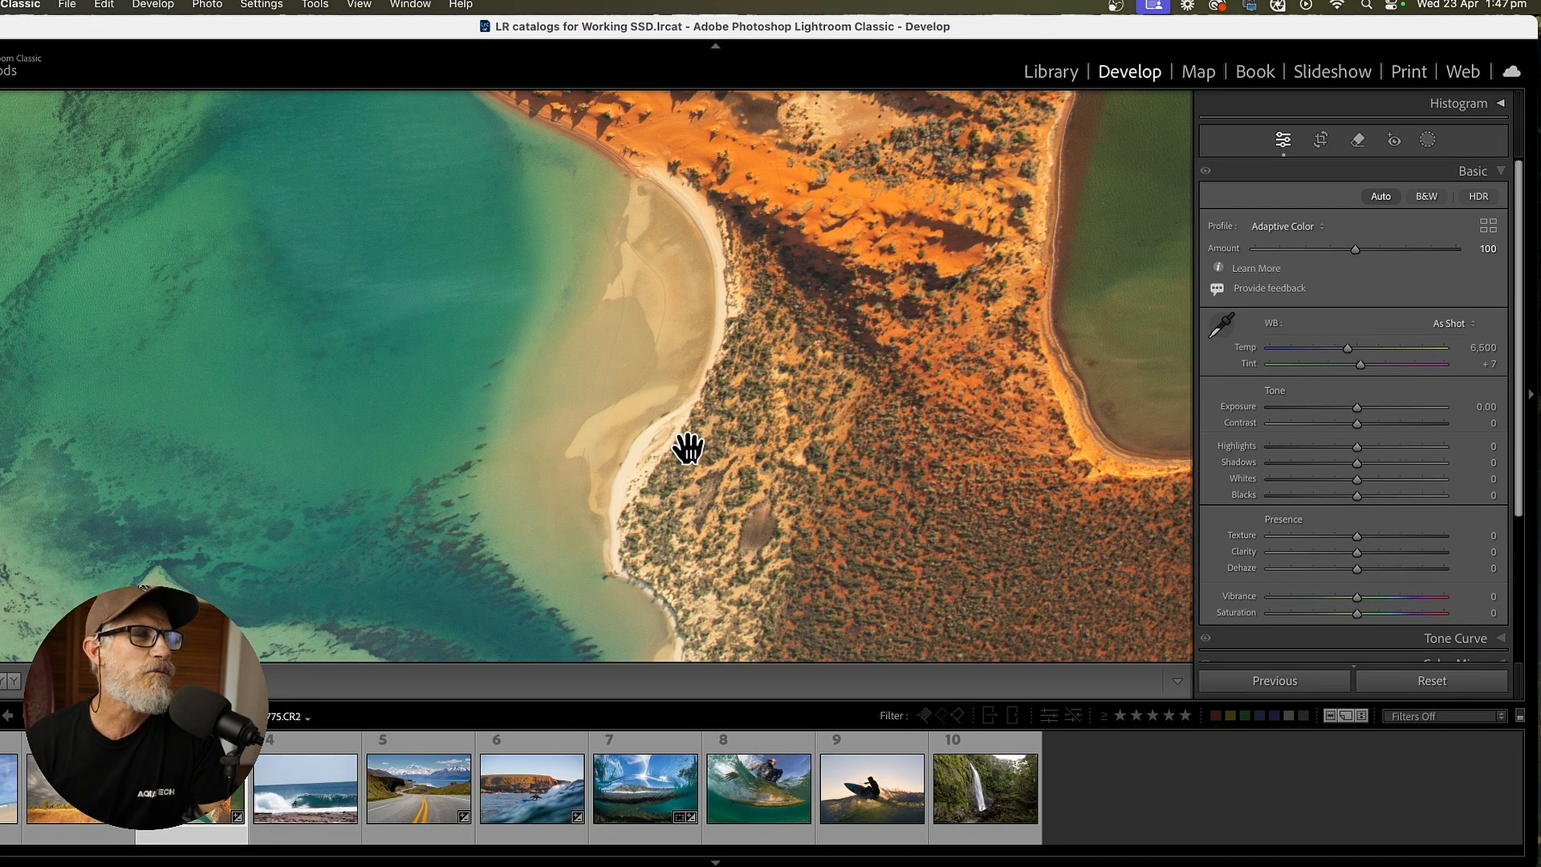
pyautogui.click(759, 475)
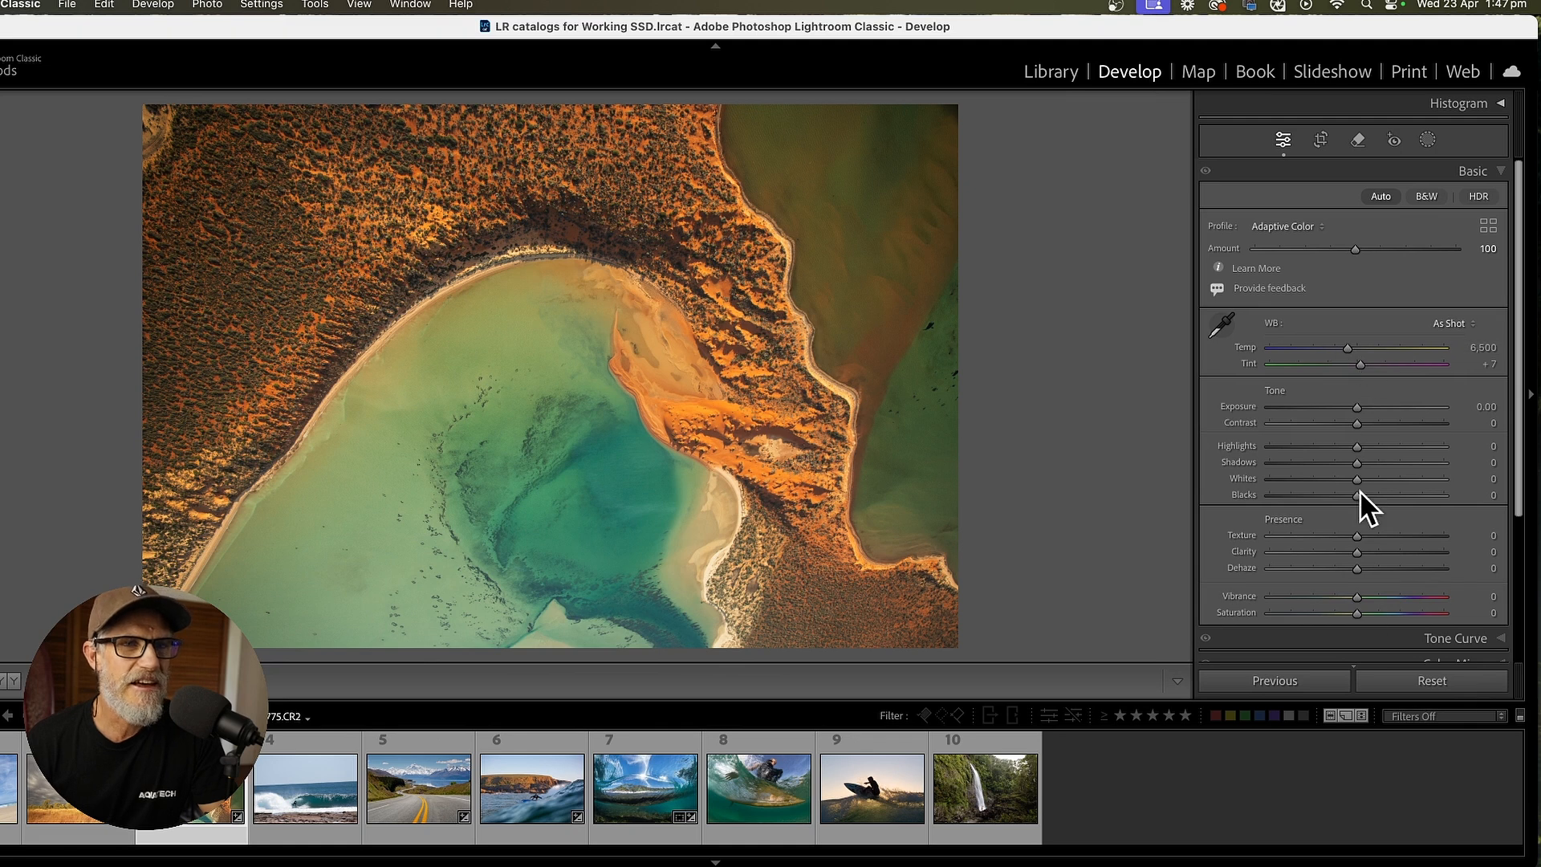
# Step: Set the aerial photo's Temp to 5,781, Tint to +30, Highlights to -26, Shadows to +23, Whites to +16 and Blacks to -59
pyautogui.click(1335, 347)
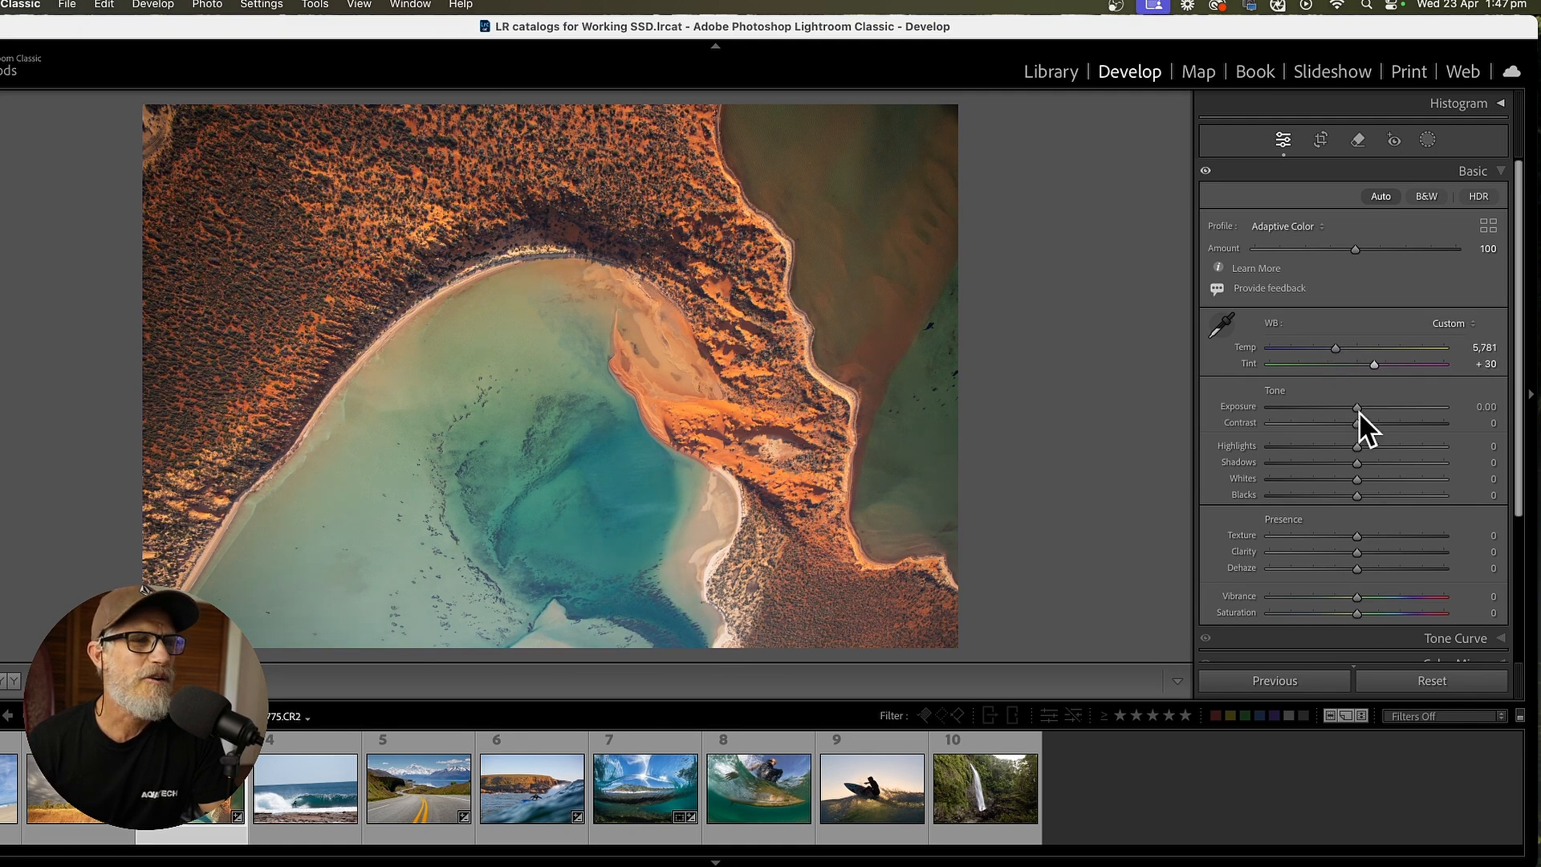
pyautogui.click(1326, 495)
pyautogui.moveTo(1350, 464)
pyautogui.mouseDown()
pyautogui.moveTo(1377, 466)
pyautogui.moveTo(1350, 444)
pyautogui.moveTo(1370, 480)
pyautogui.mouseUp()
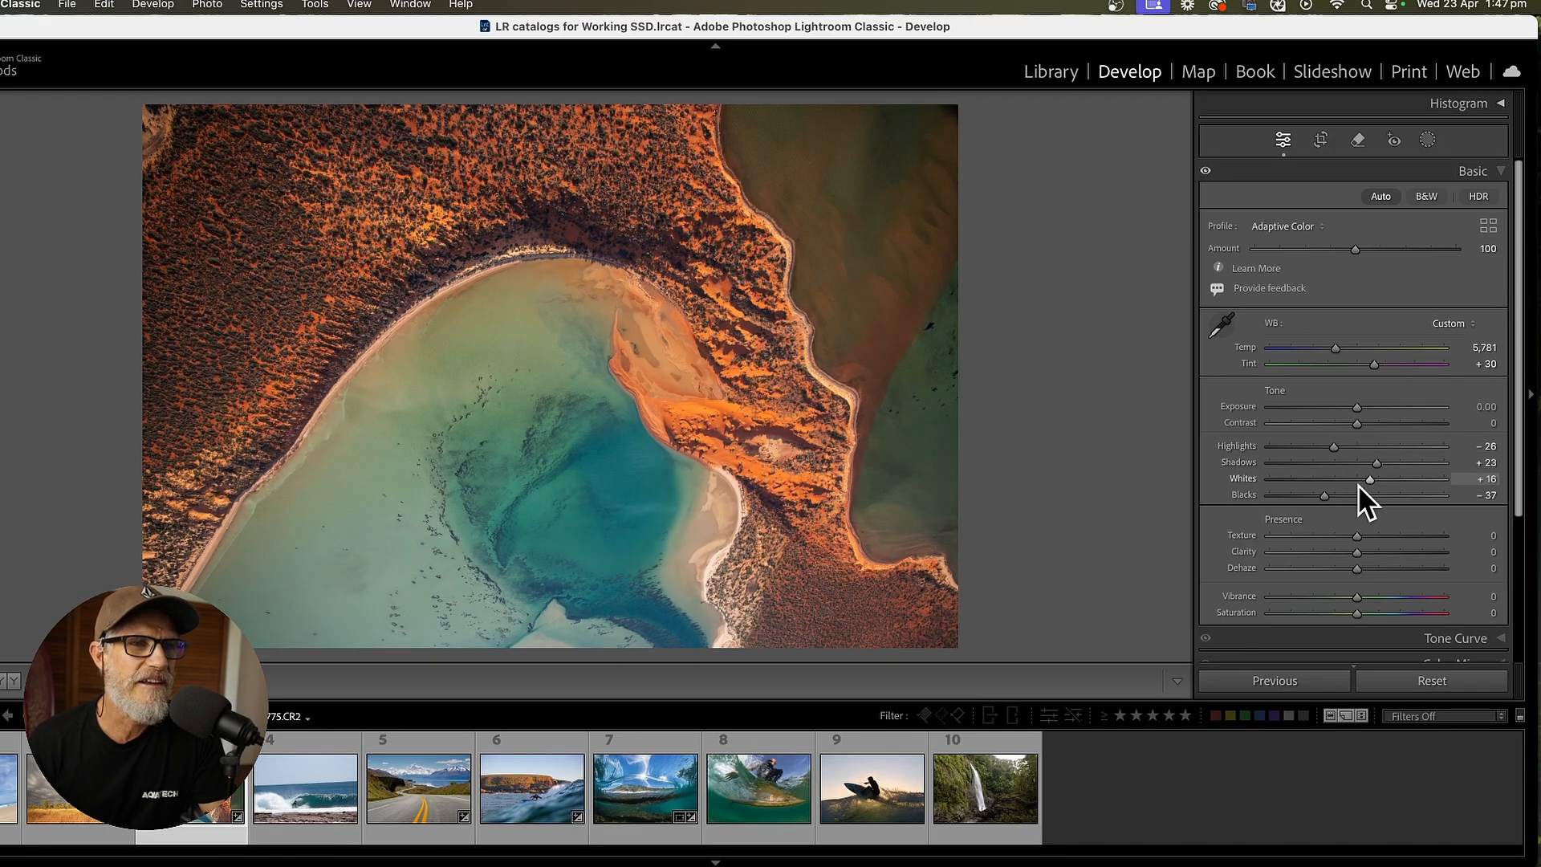
pyautogui.click(1310, 497)
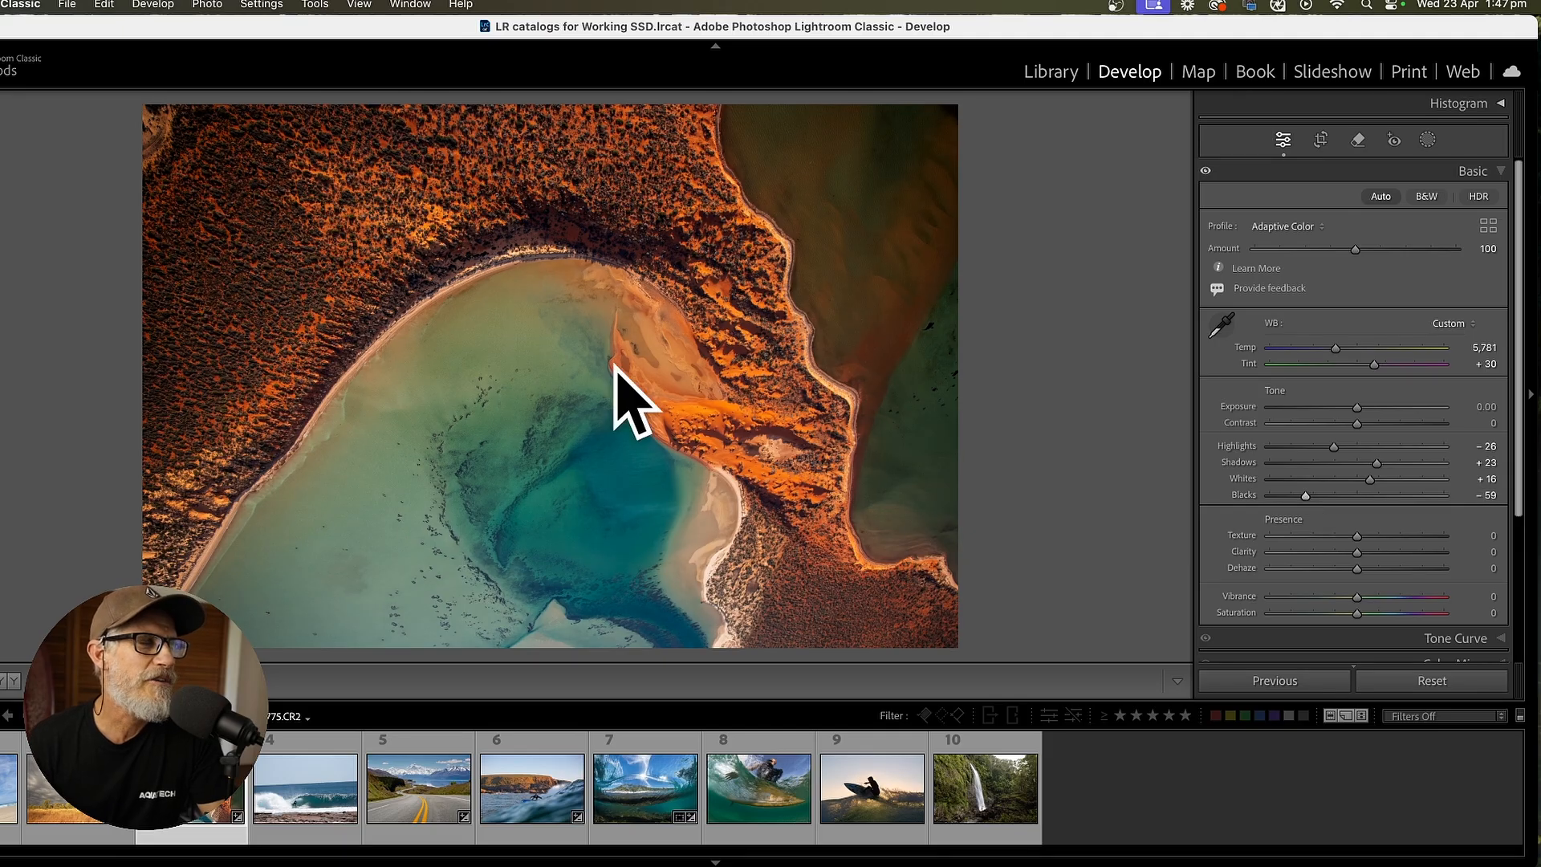
# Step: Apply the Adaptive Color profile to the backlit surfer silhouette photo with an amount of 73
pyautogui.click(869, 798)
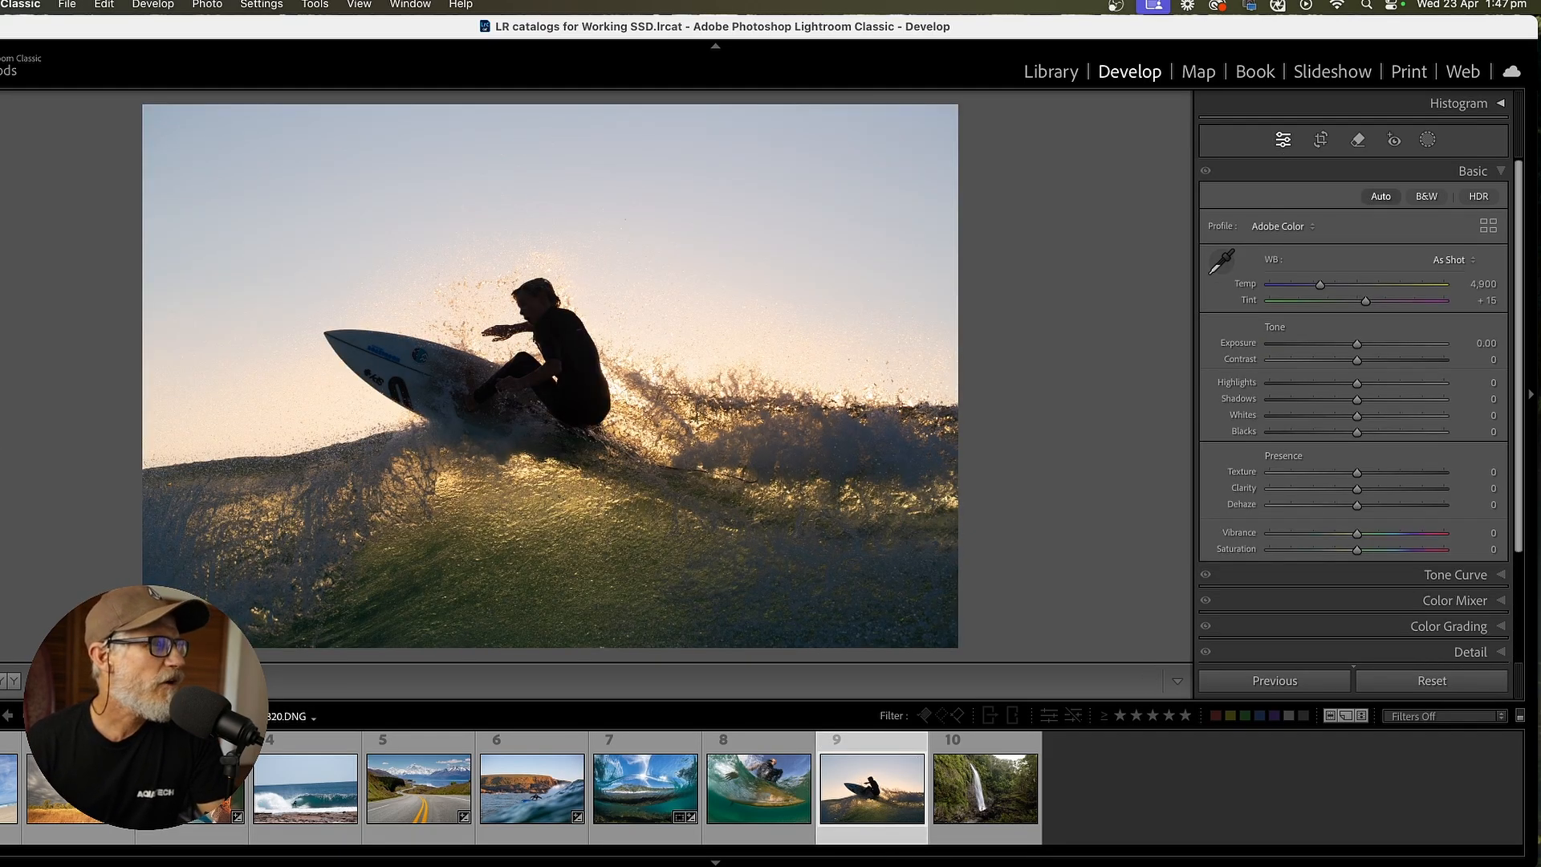
pyautogui.click(1289, 229)
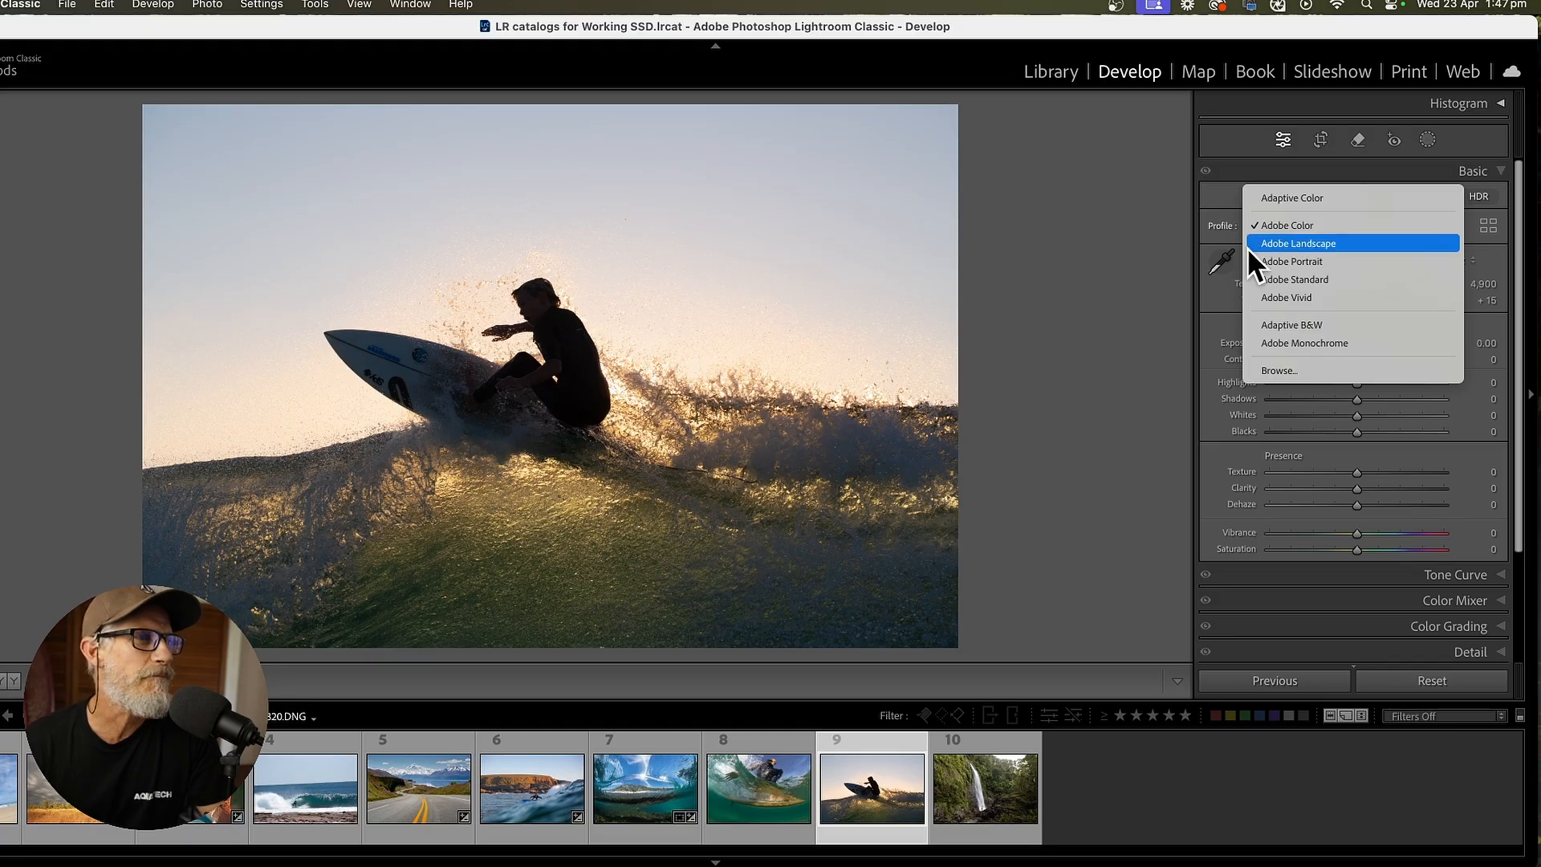
pyautogui.click(1307, 200)
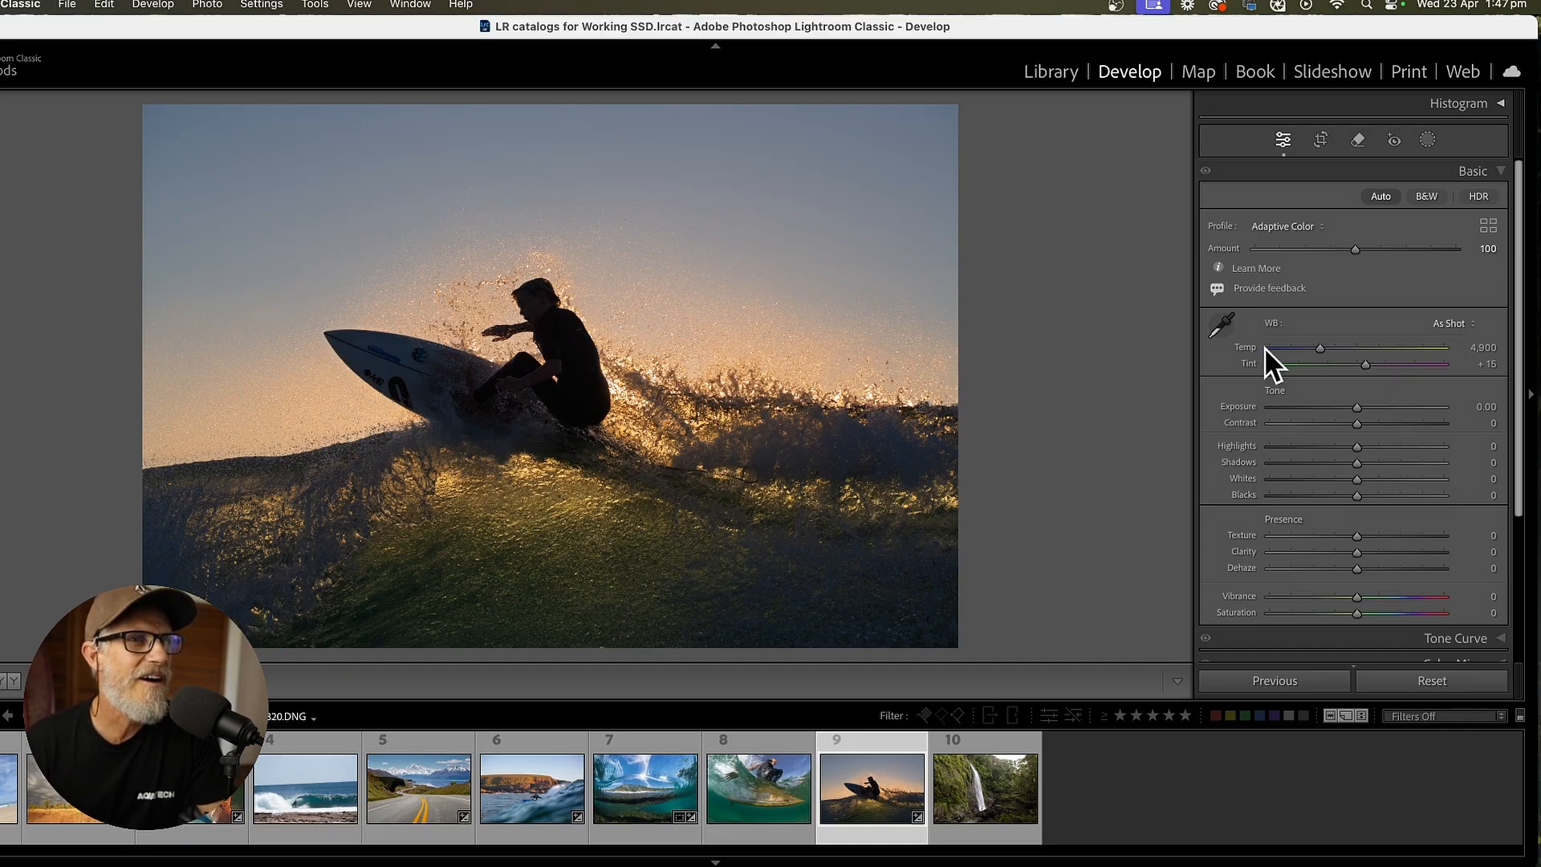
pyautogui.moveTo(1355, 249); pyautogui.dragTo(1327, 262)
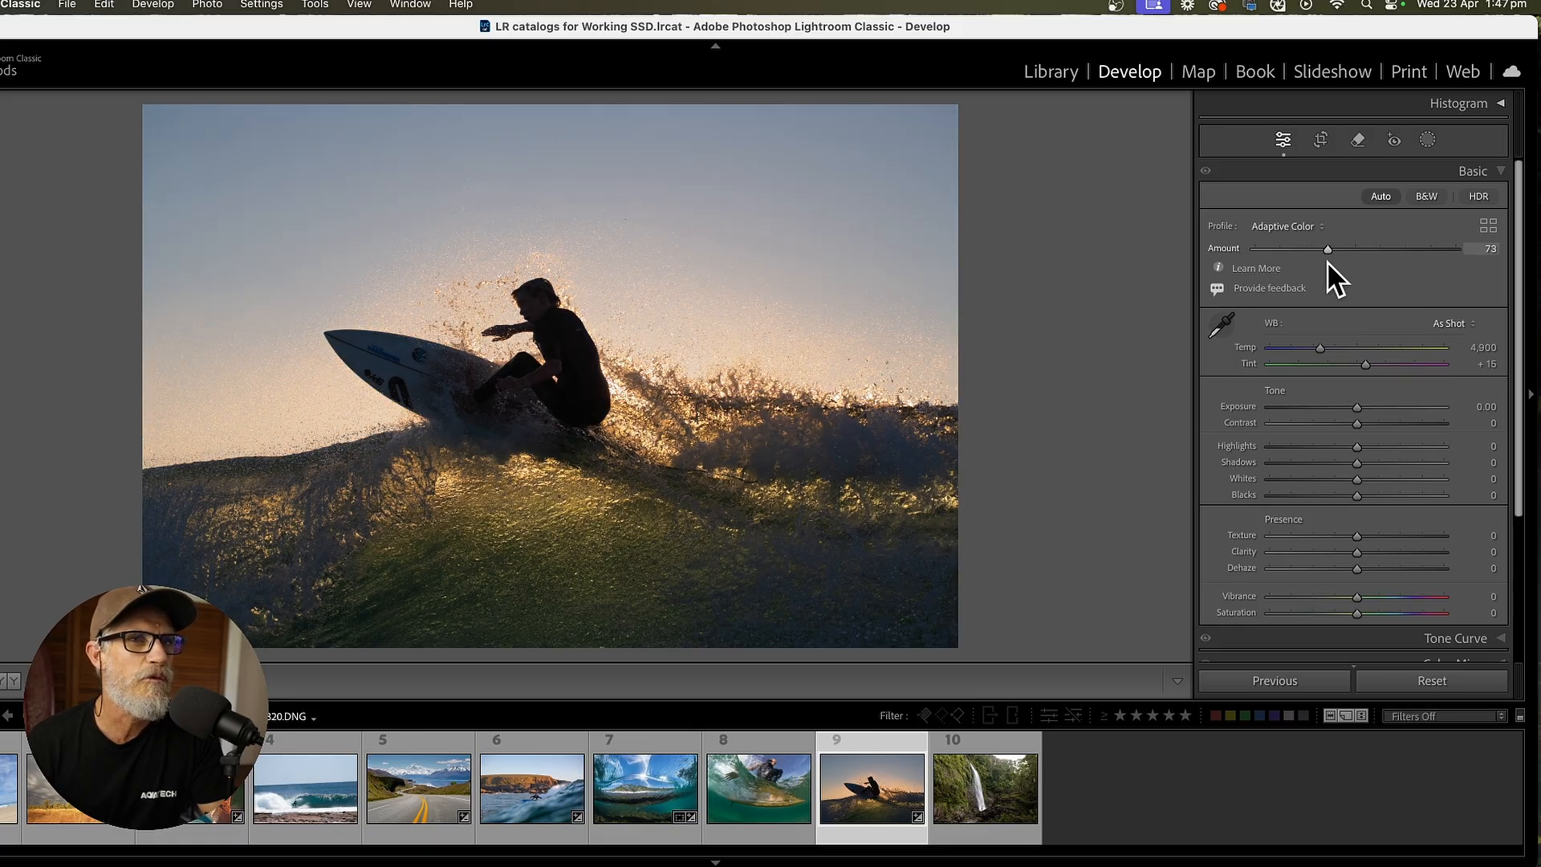
# Step: Apply the Adaptive Color profile to the waterfall photo with an amount of 80
pyautogui.click(1001, 815)
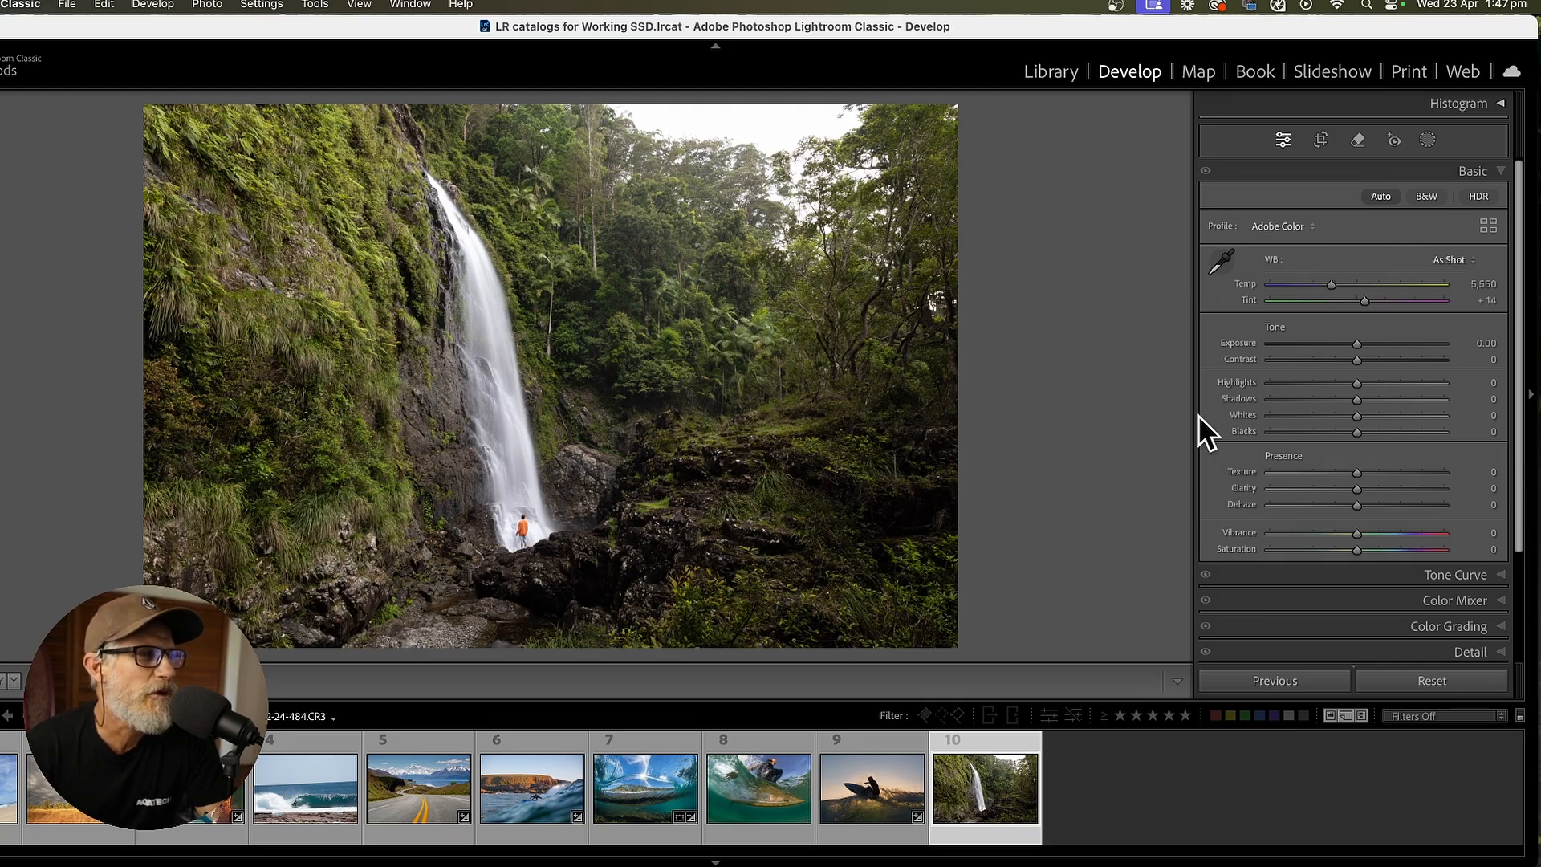
pyautogui.click(1303, 228)
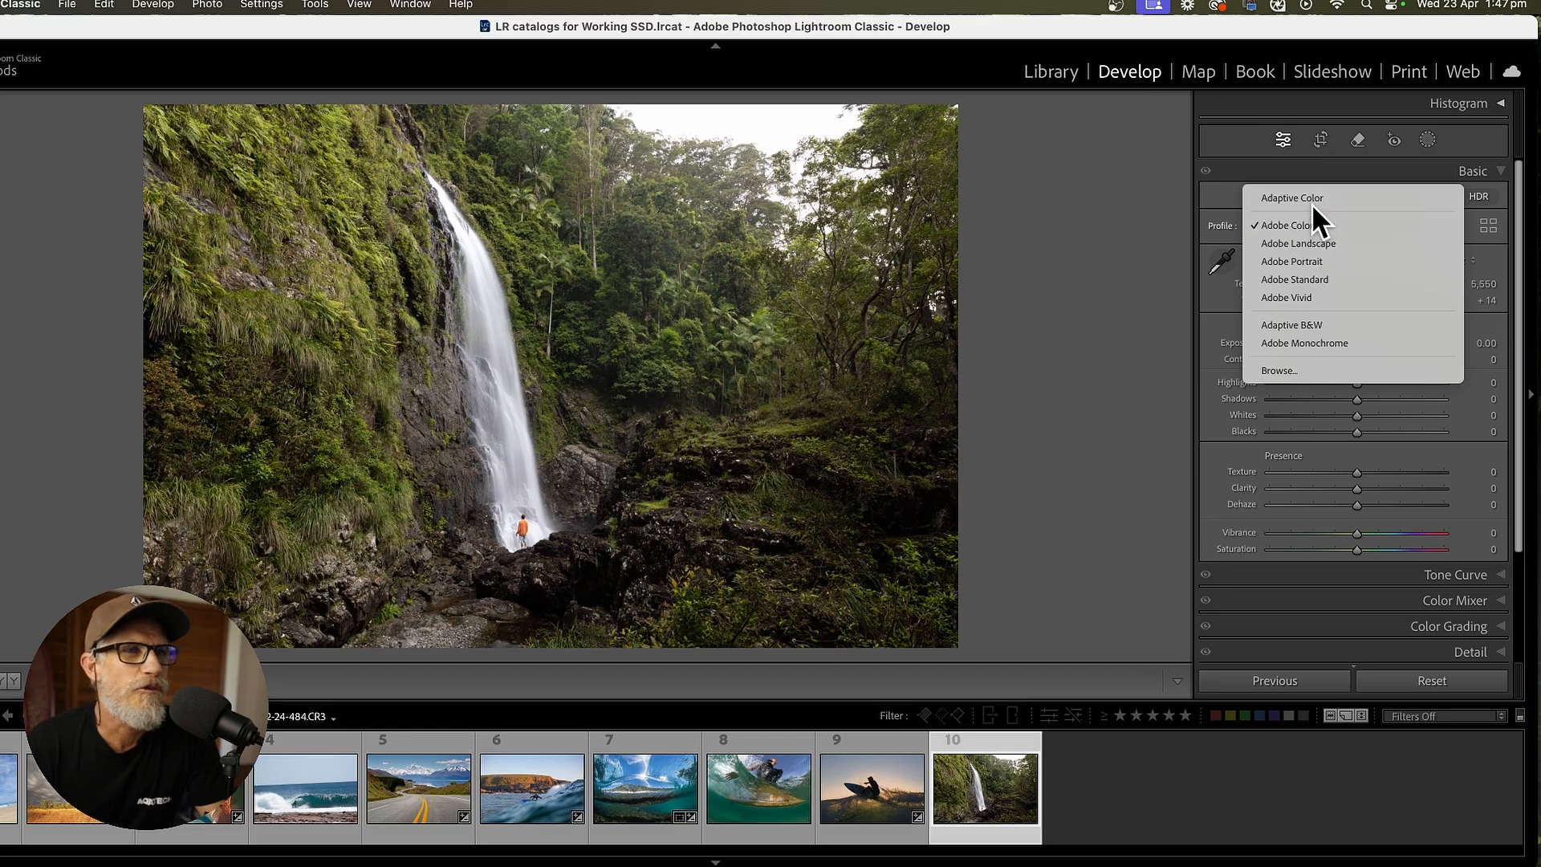
pyautogui.click(1310, 204)
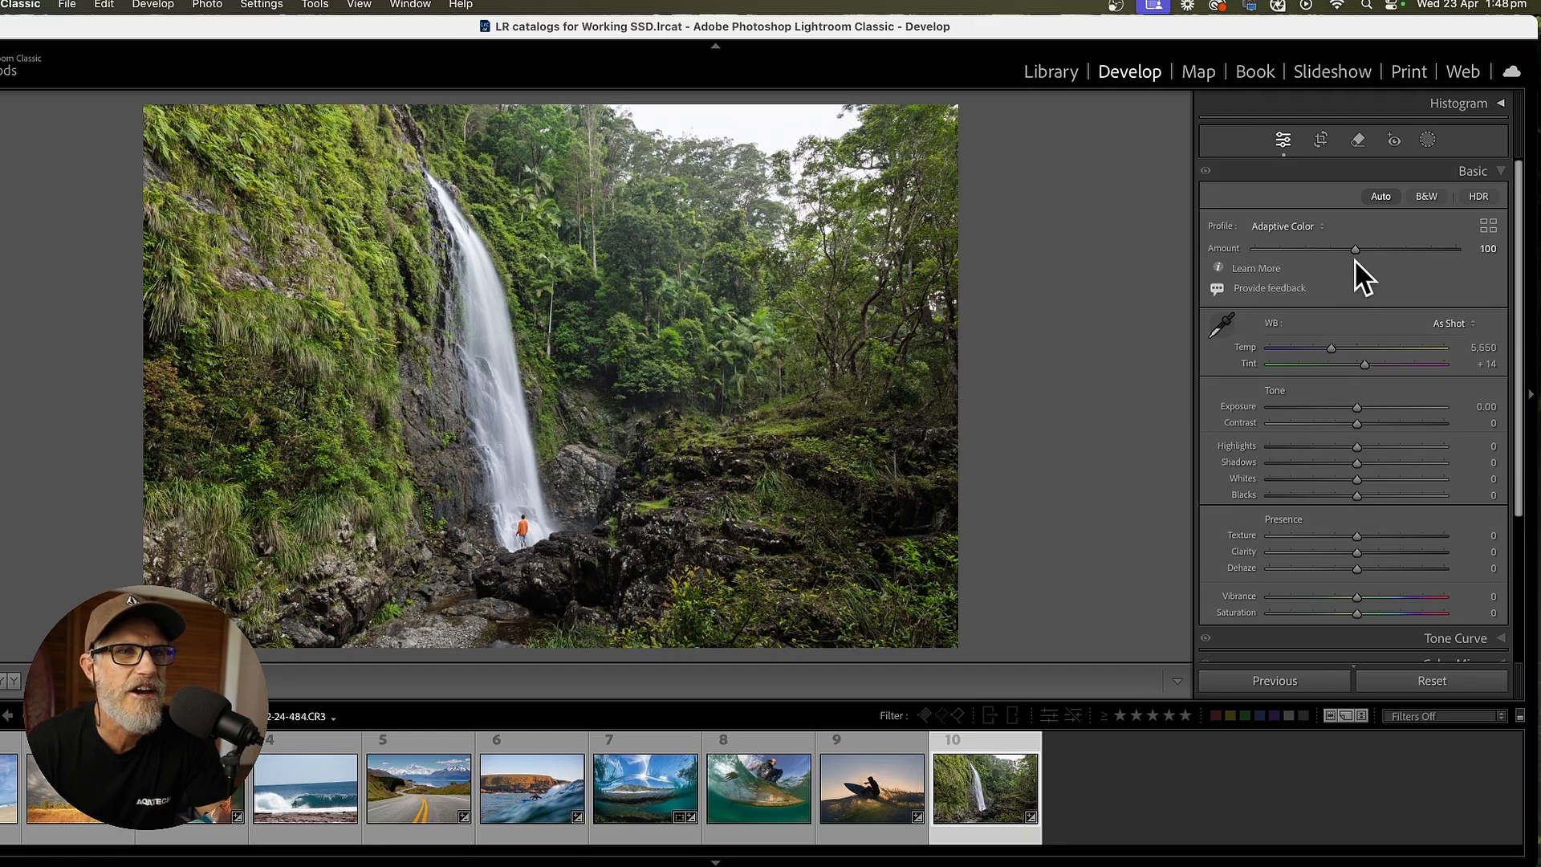
pyautogui.moveTo(1349, 252); pyautogui.dragTo(1337, 258)
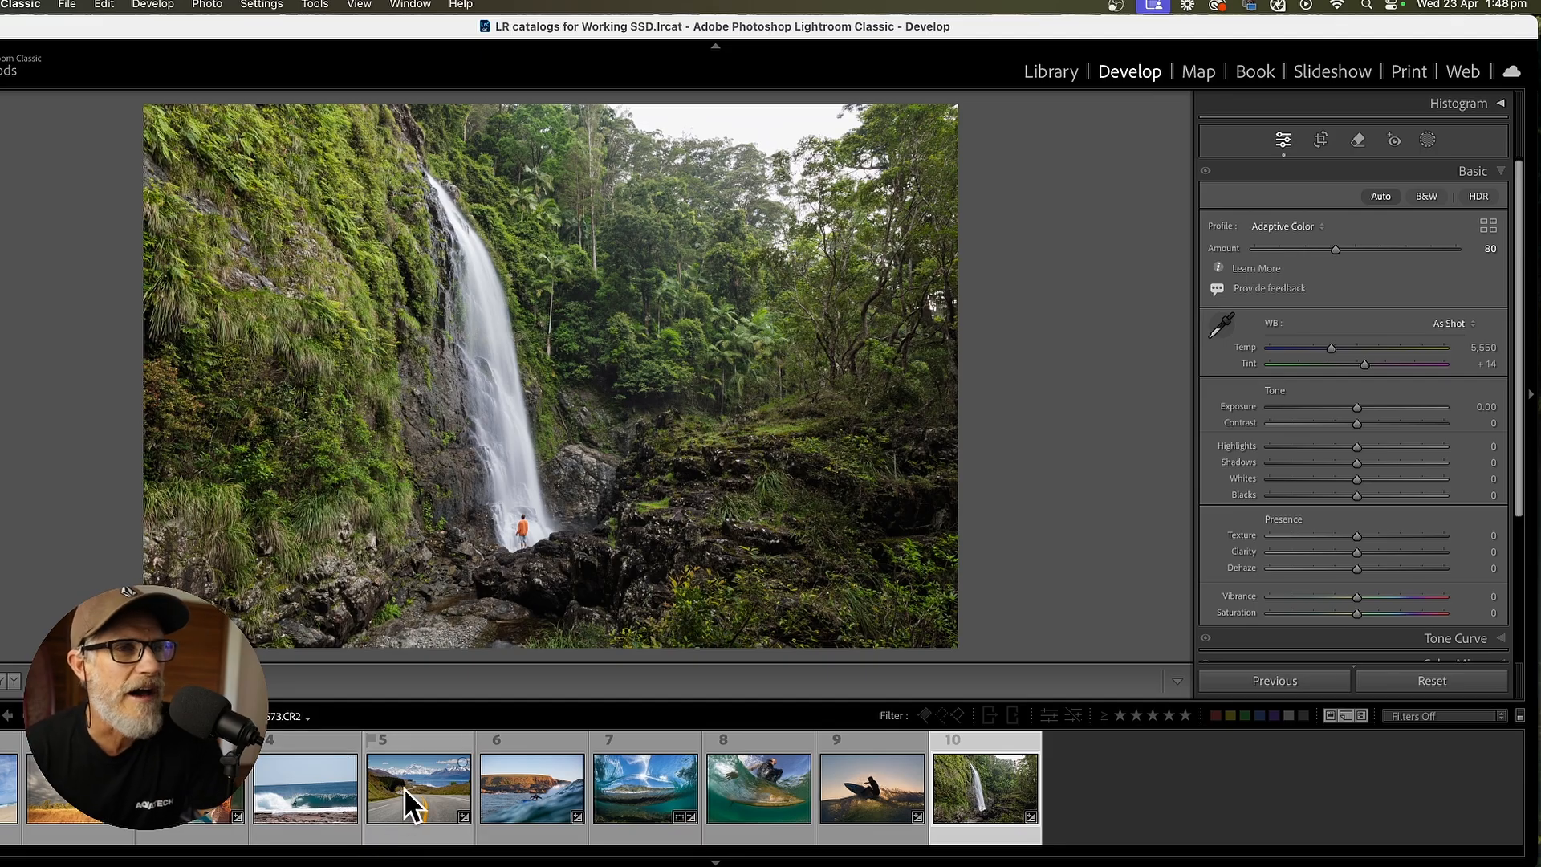
# Step: Open the photo of the tree under a stormy sky and apply the Adaptive Color profile with an amount of 90
pyautogui.click(306, 795)
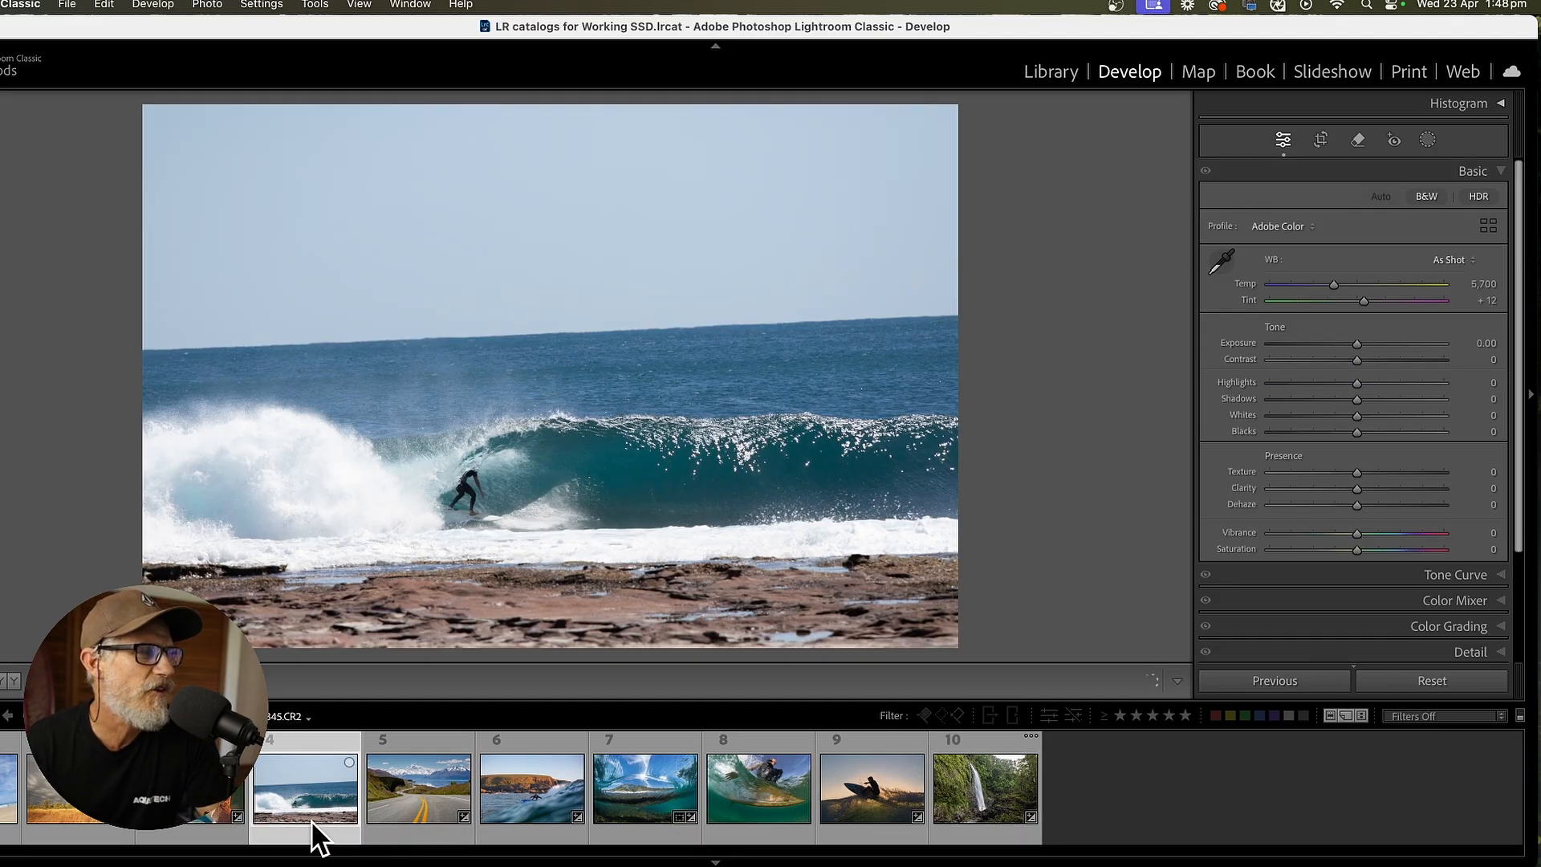
pyautogui.click(201, 819)
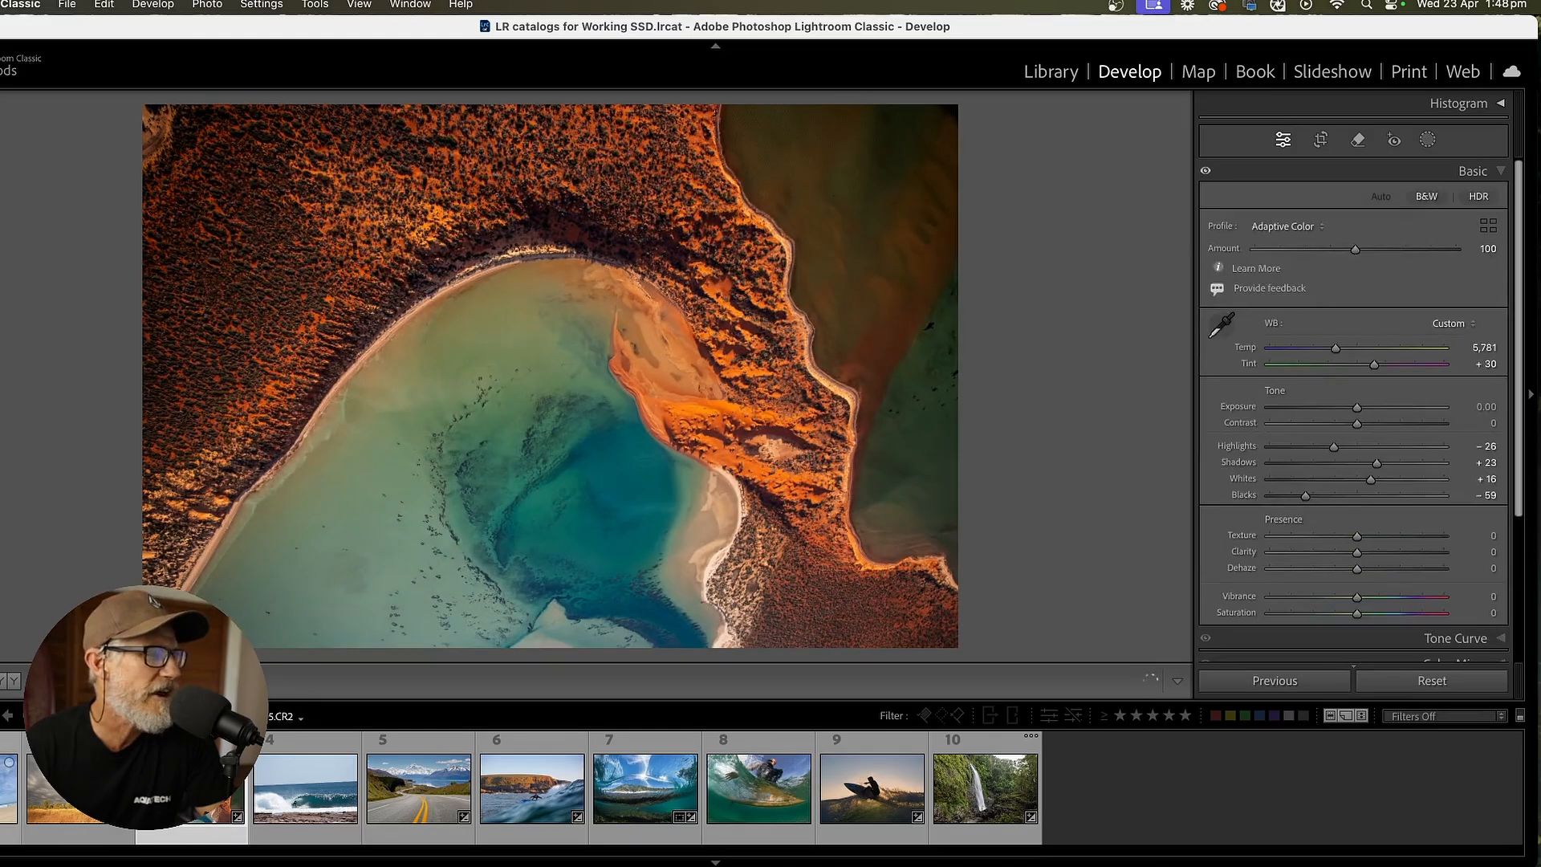
pyautogui.click(8, 815)
pyautogui.click(58, 796)
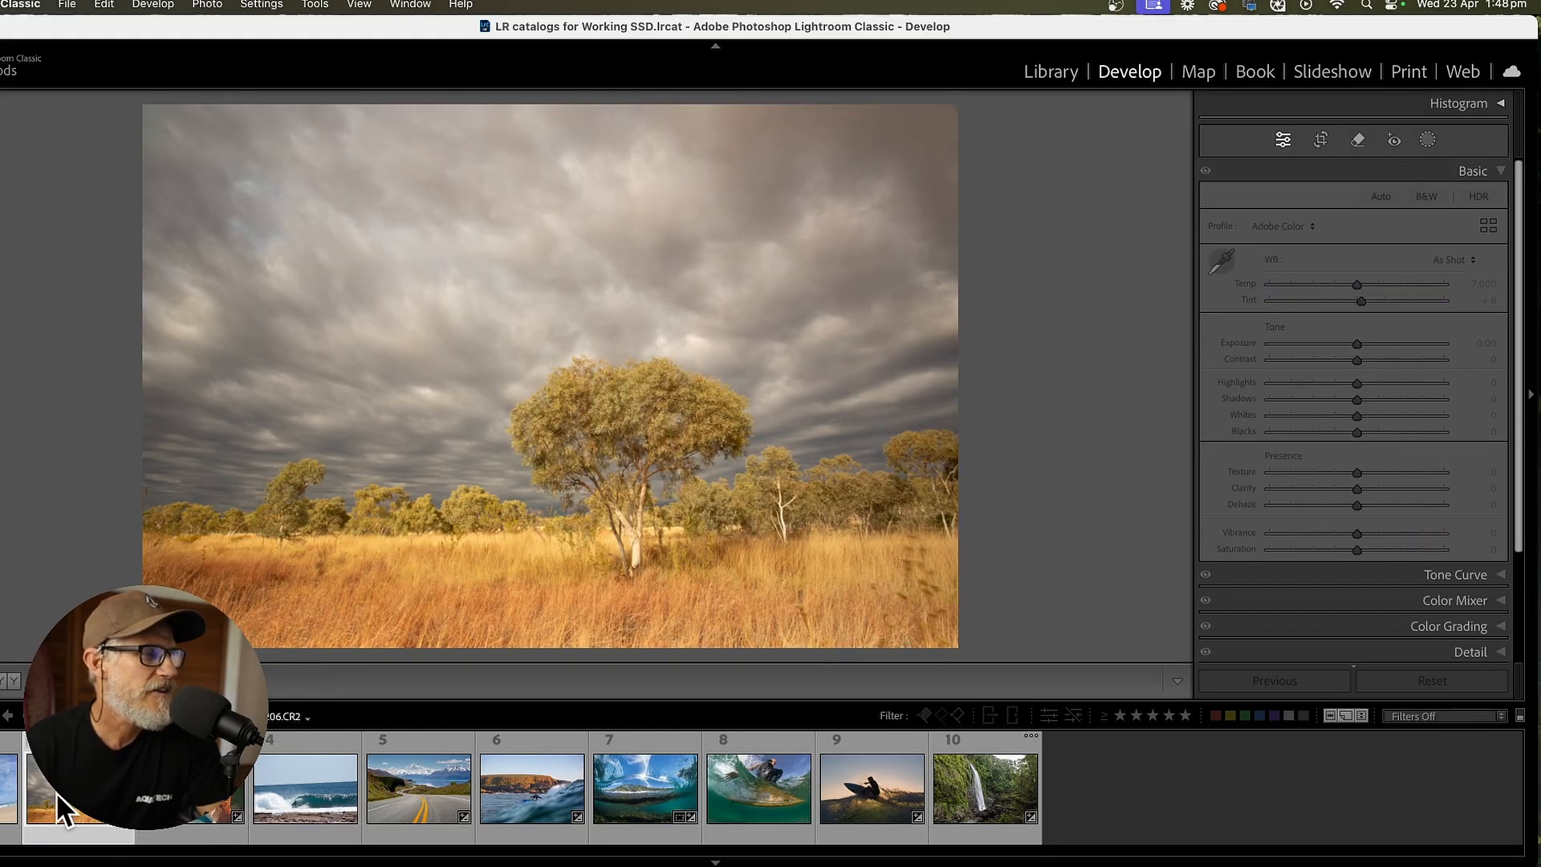
pyautogui.click(1314, 230)
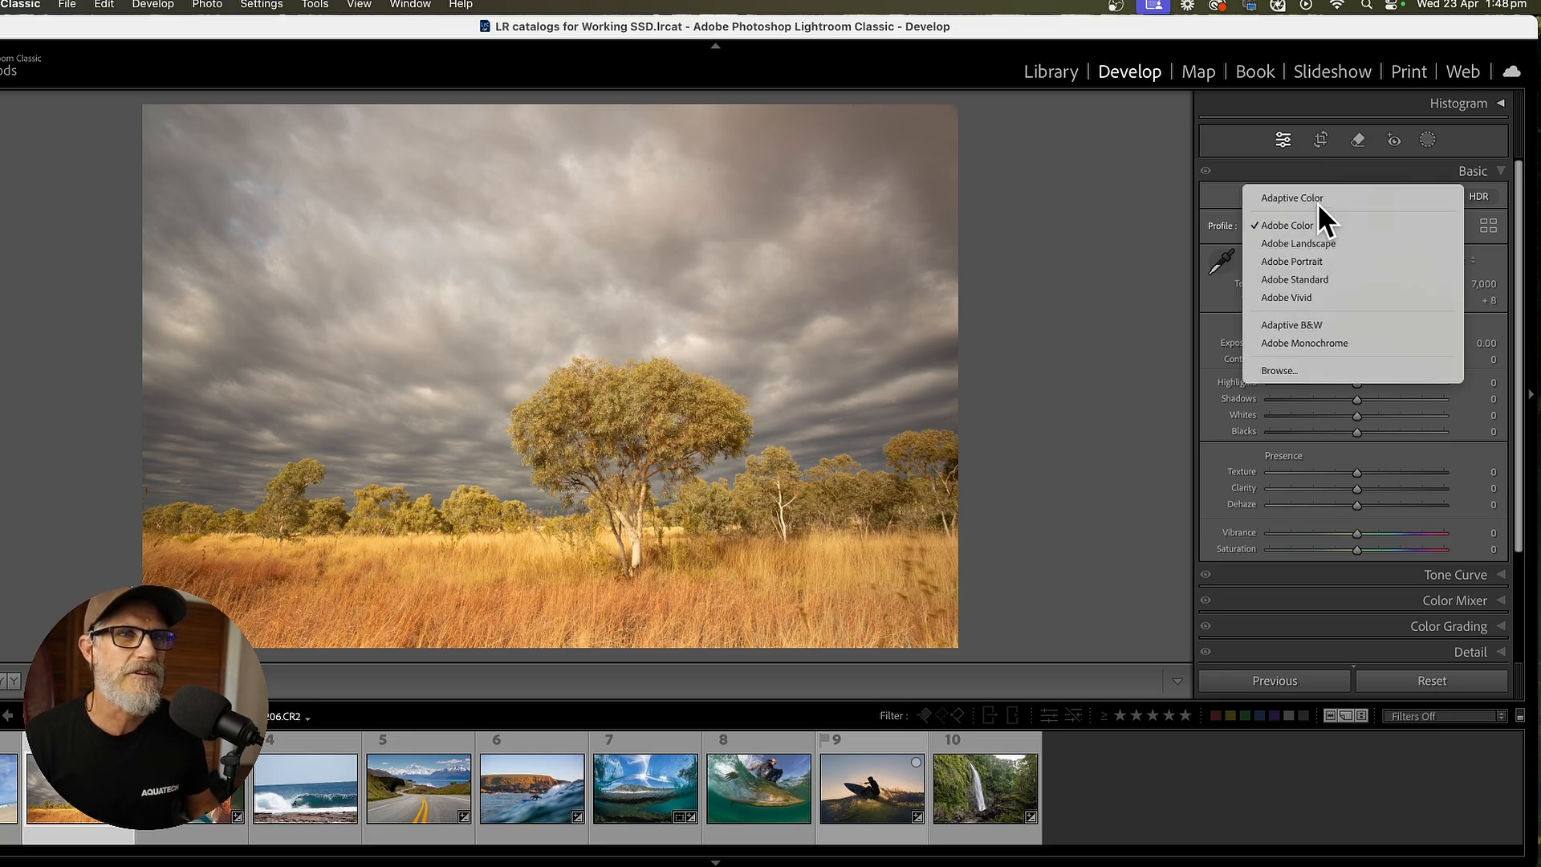
pyautogui.click(1317, 201)
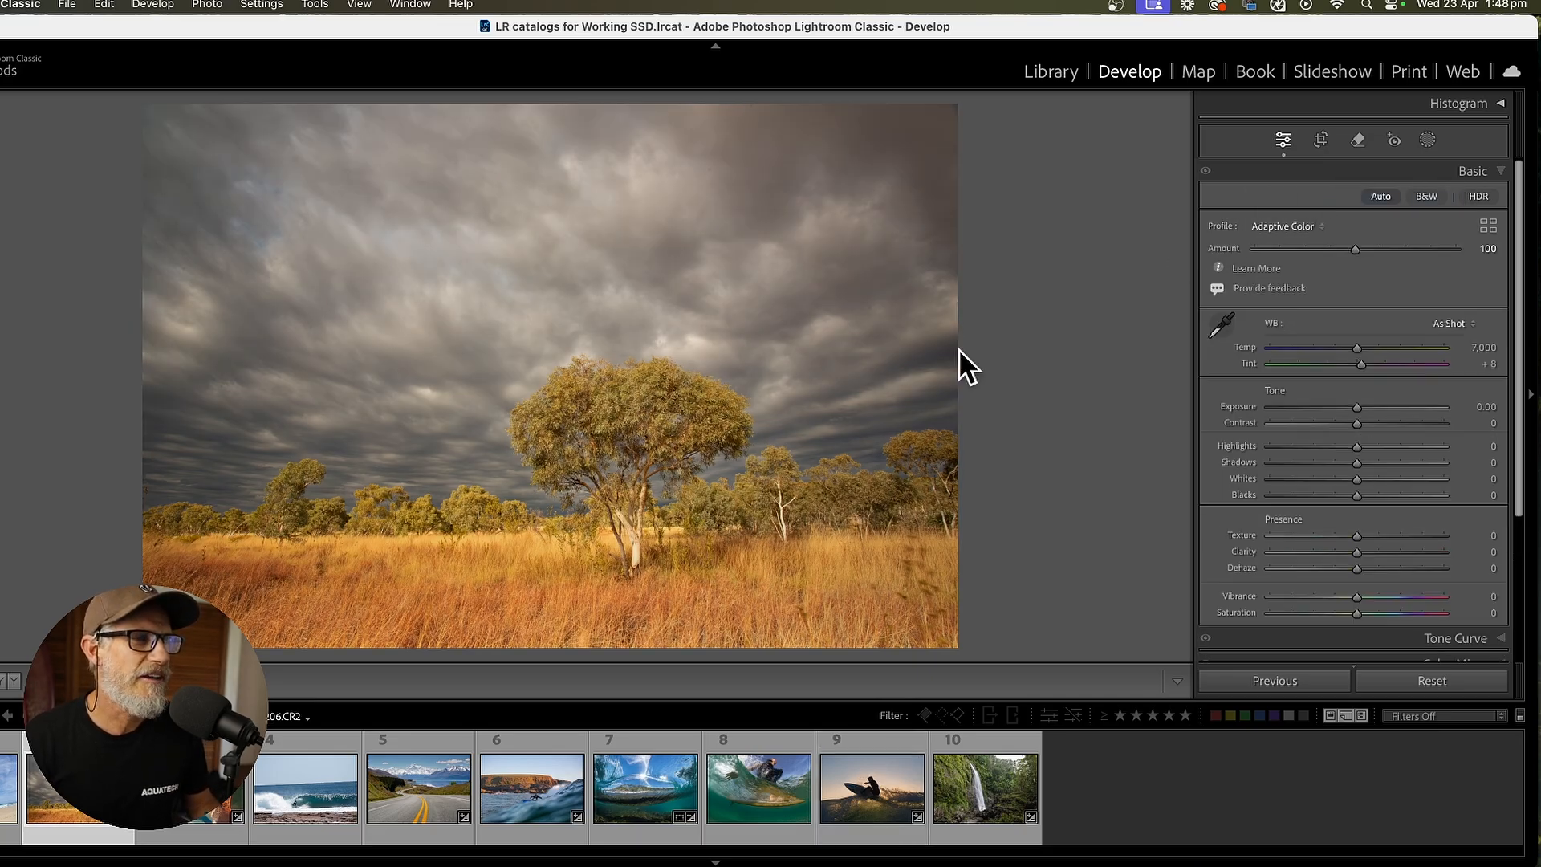
pyautogui.moveTo(1360, 257); pyautogui.dragTo(1345, 257)
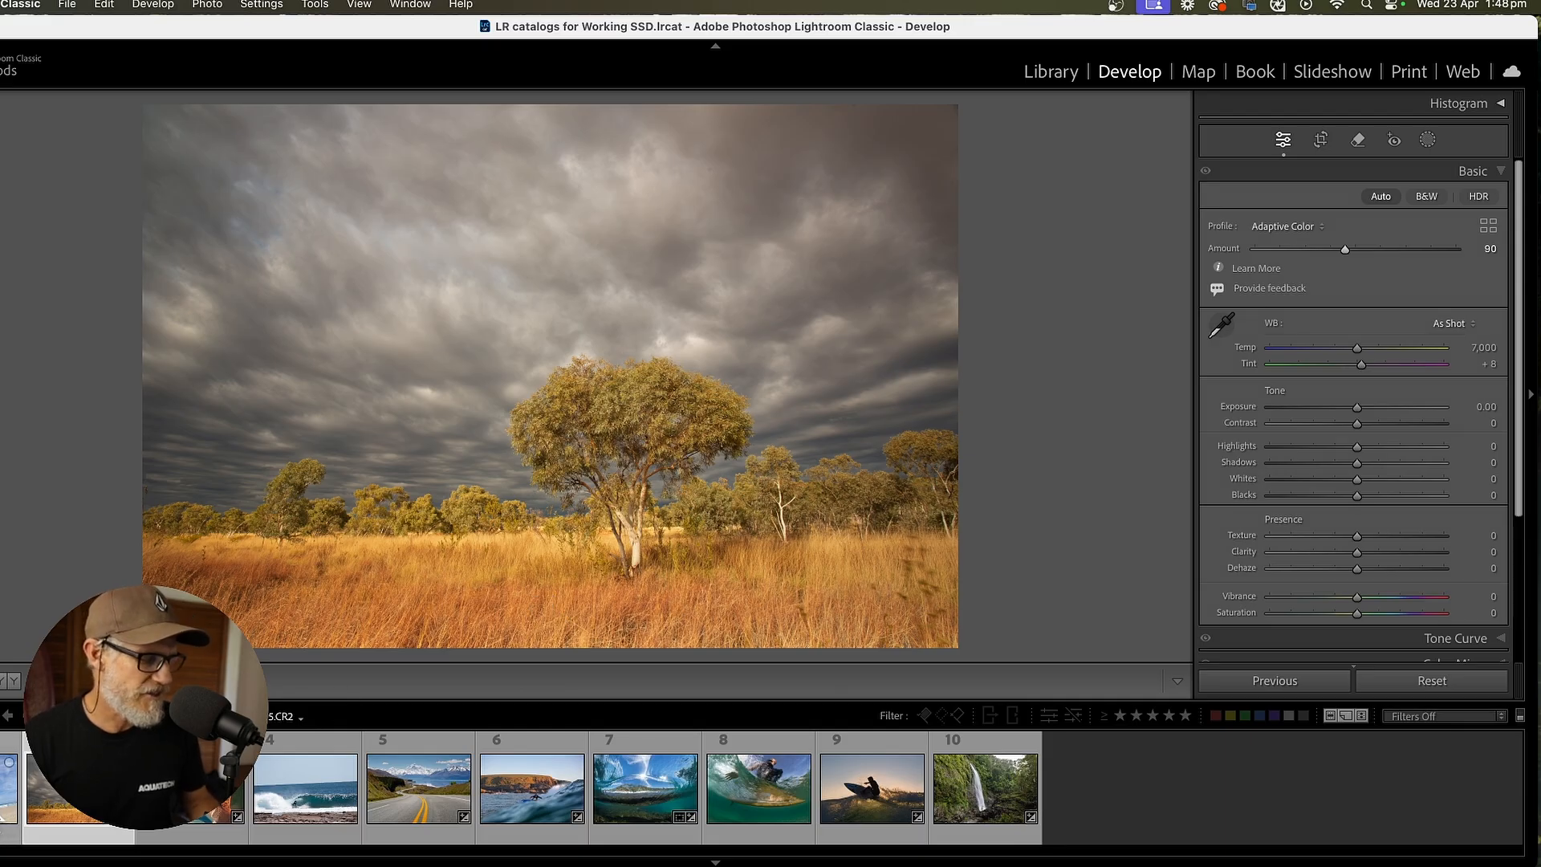
# Step: Synchronize the tree photo's develop settings, including Treatment & Profile, to the photo preceding it and the surfer photo with the rocky foreground
pyautogui.keyDown('super'); pyautogui.click(5, 796); pyautogui.keyUp('super')
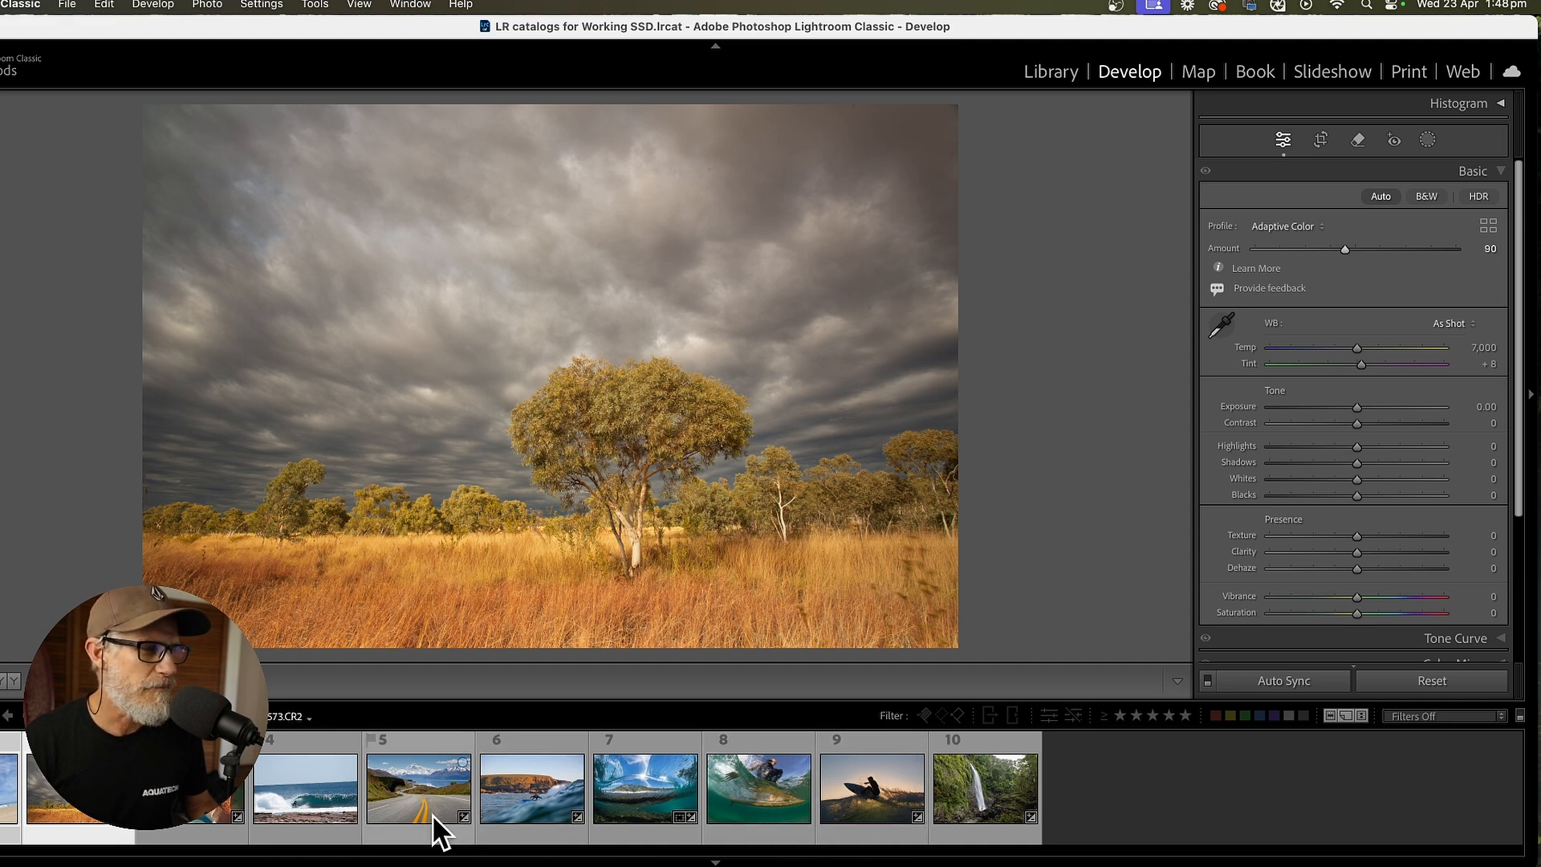
pyautogui.keyDown('super'); pyautogui.click(298, 825); pyautogui.keyUp('super')
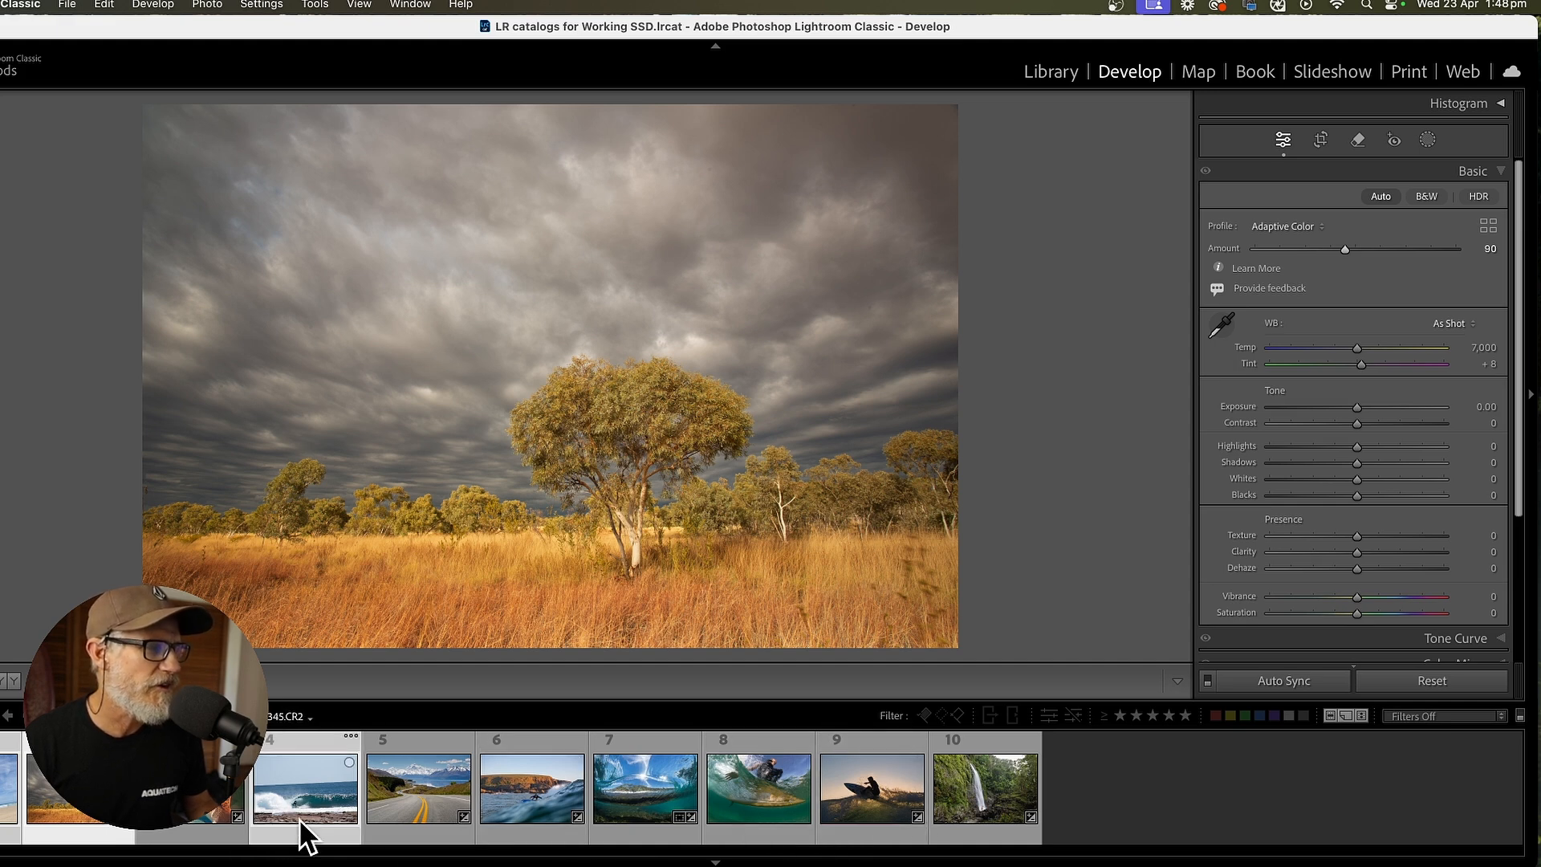
pyautogui.click(1313, 682)
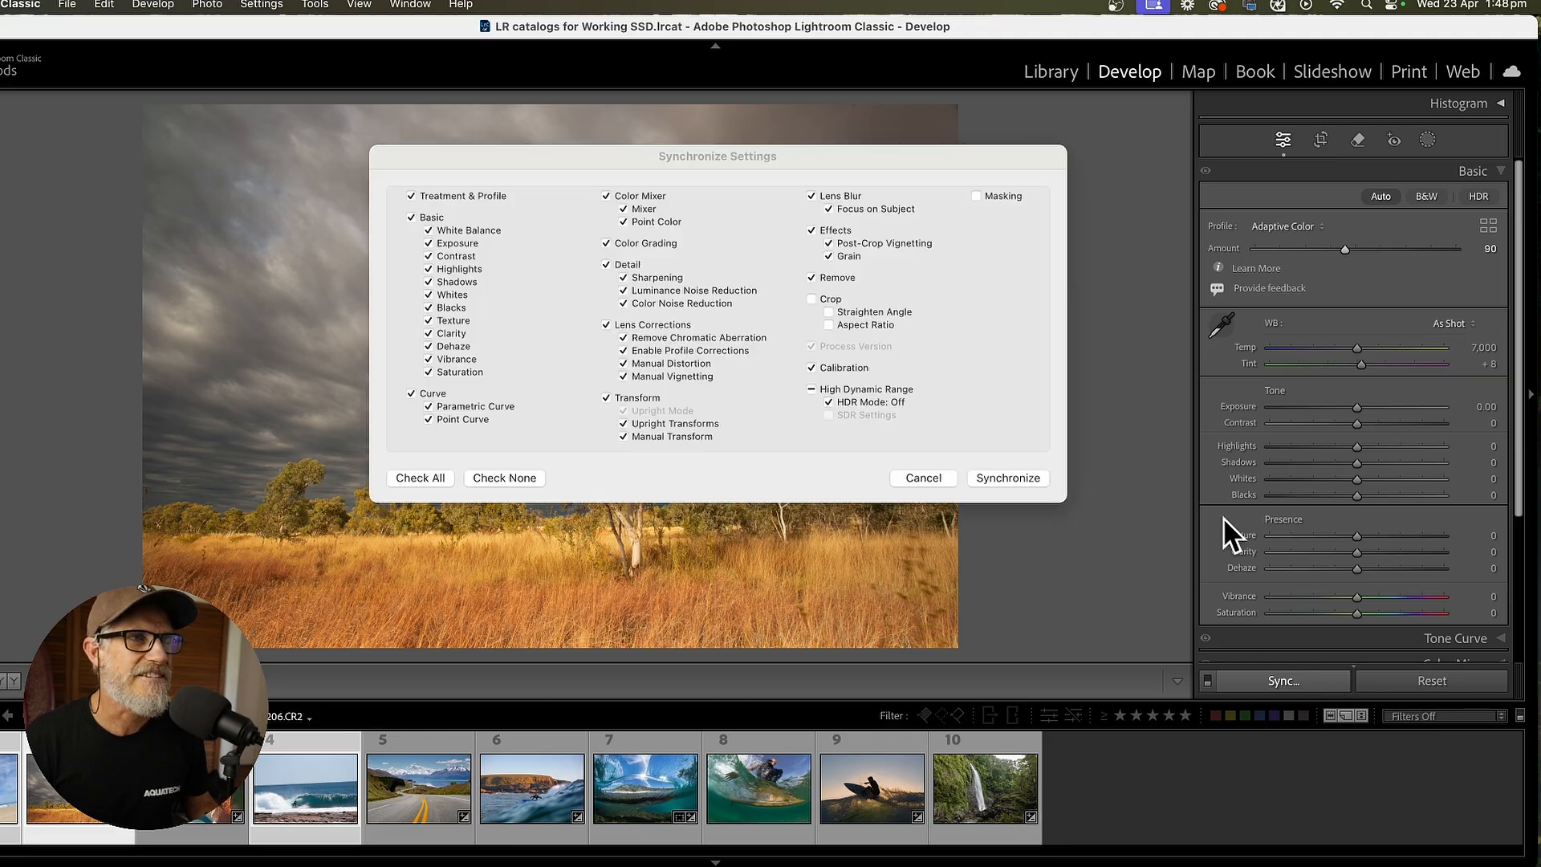
pyautogui.click(1003, 478)
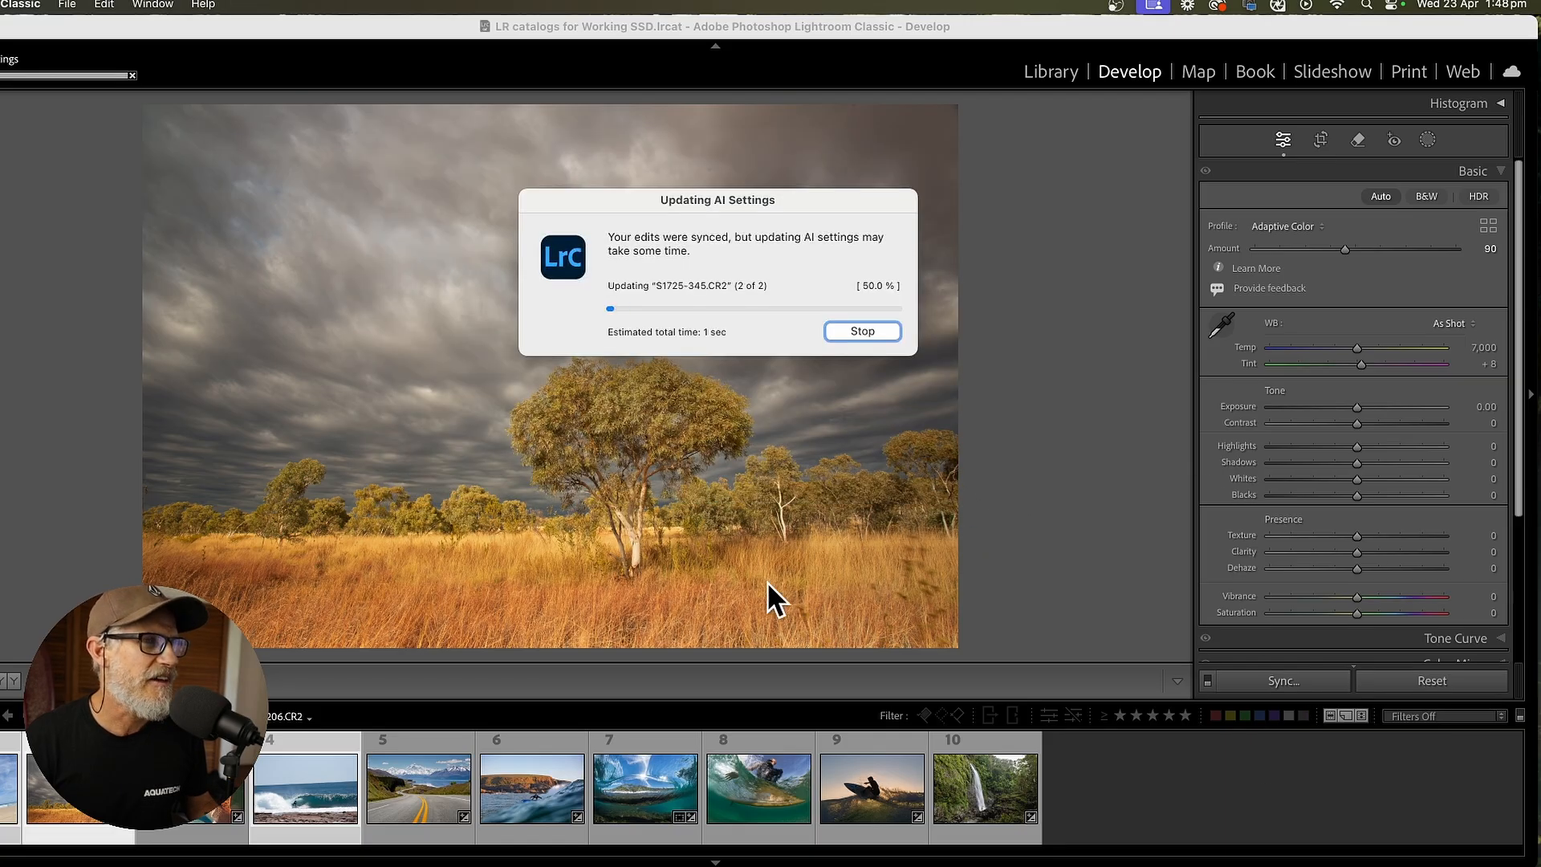
# Step: Straighten the surfer photo with the rocky foreground using Auto Upright, and compare it with the earlier history state
pyautogui.click(277, 790)
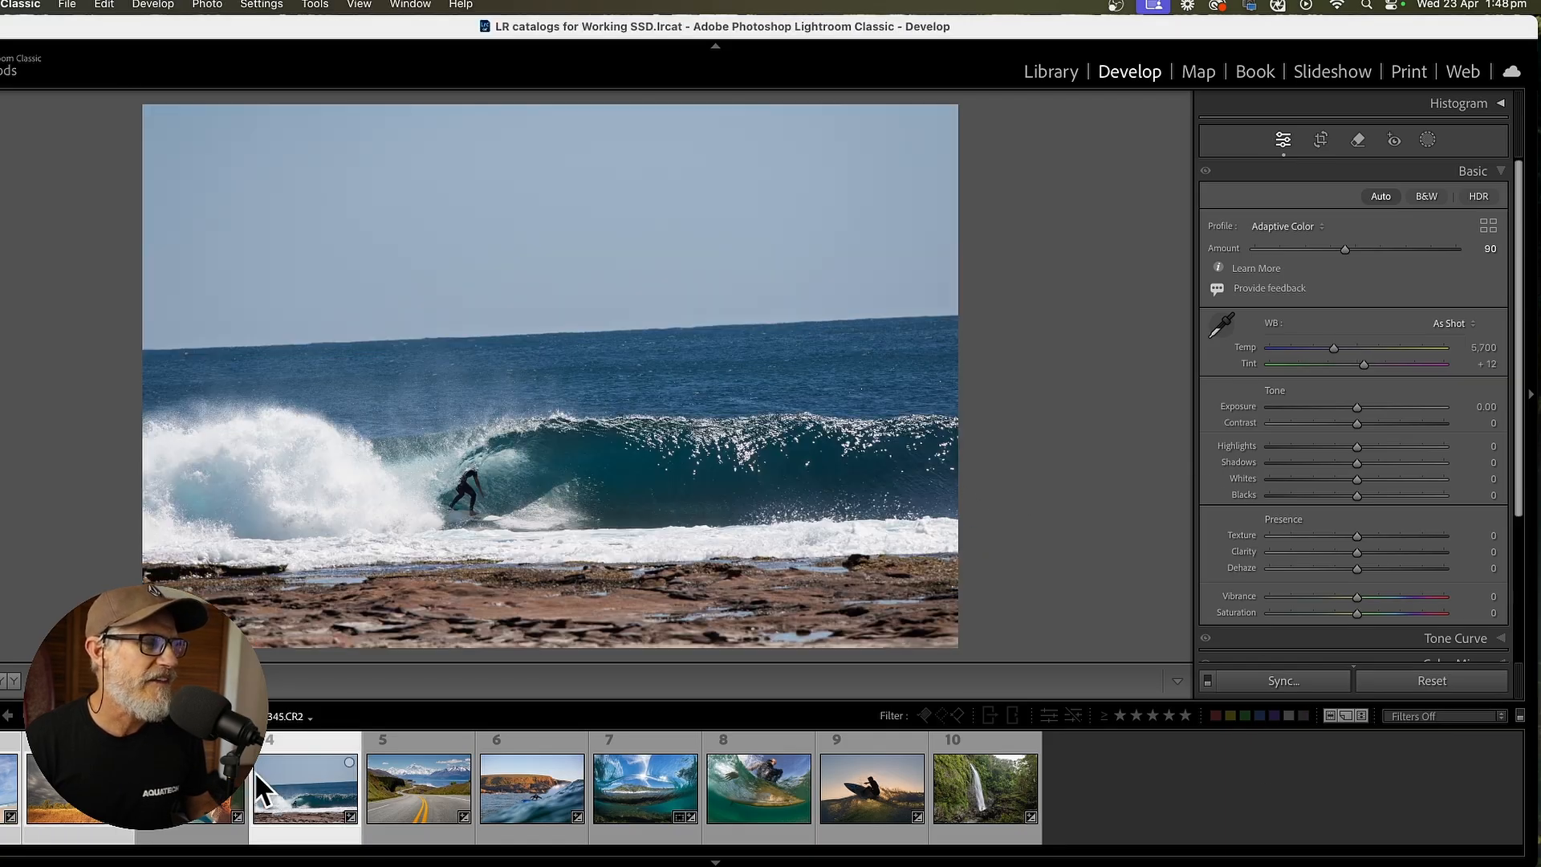
pyautogui.scroll(-5, 1382, 562)
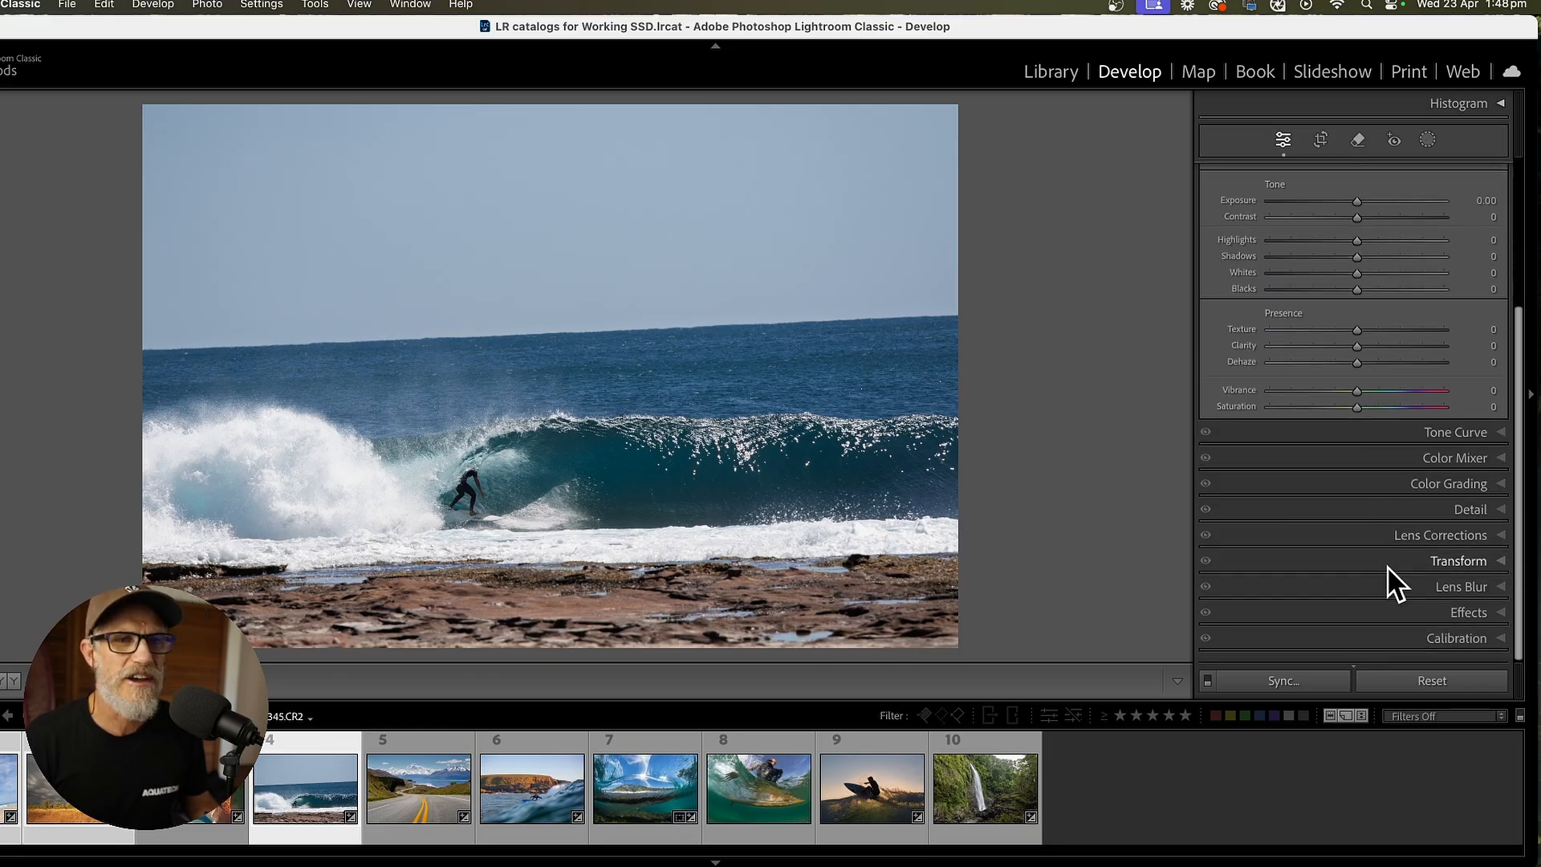
pyautogui.click(1470, 569)
pyautogui.click(1358, 384)
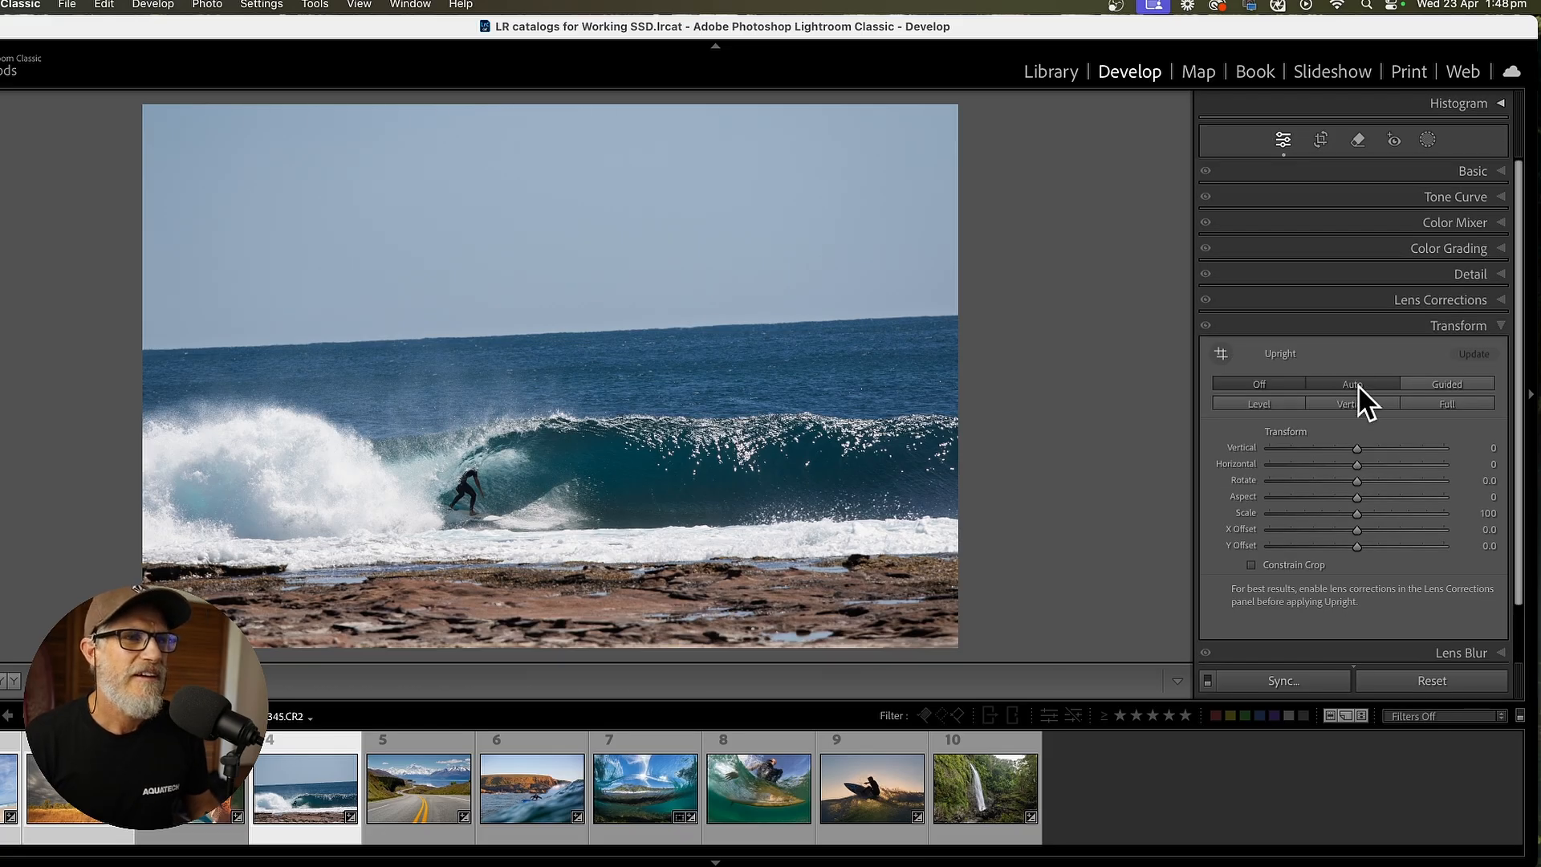
pyautogui.moveTo(2, 395)
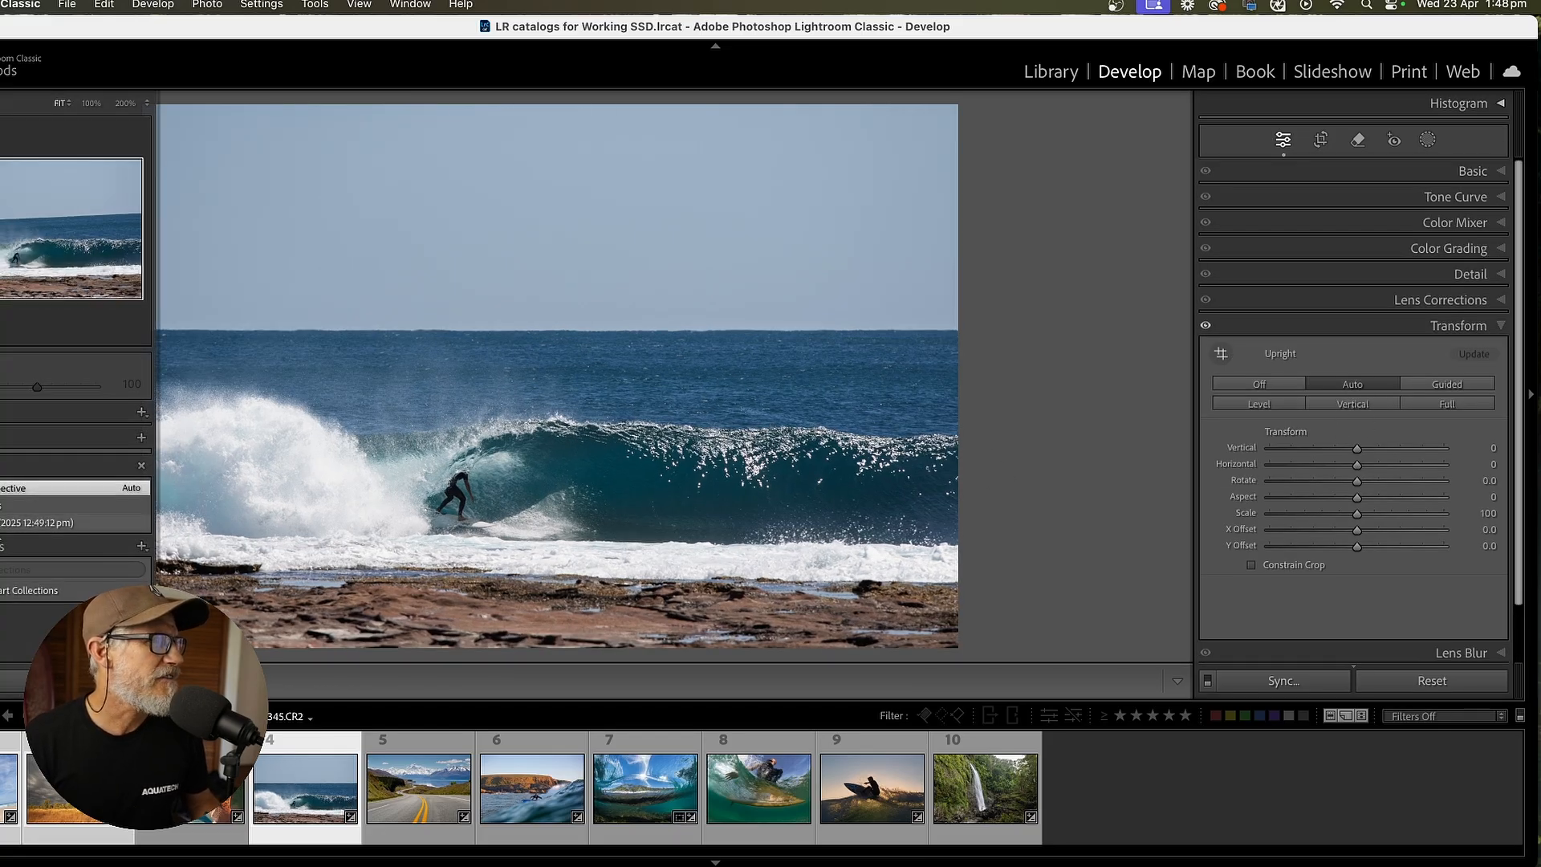
pyautogui.click(33, 523)
pyautogui.click(16, 488)
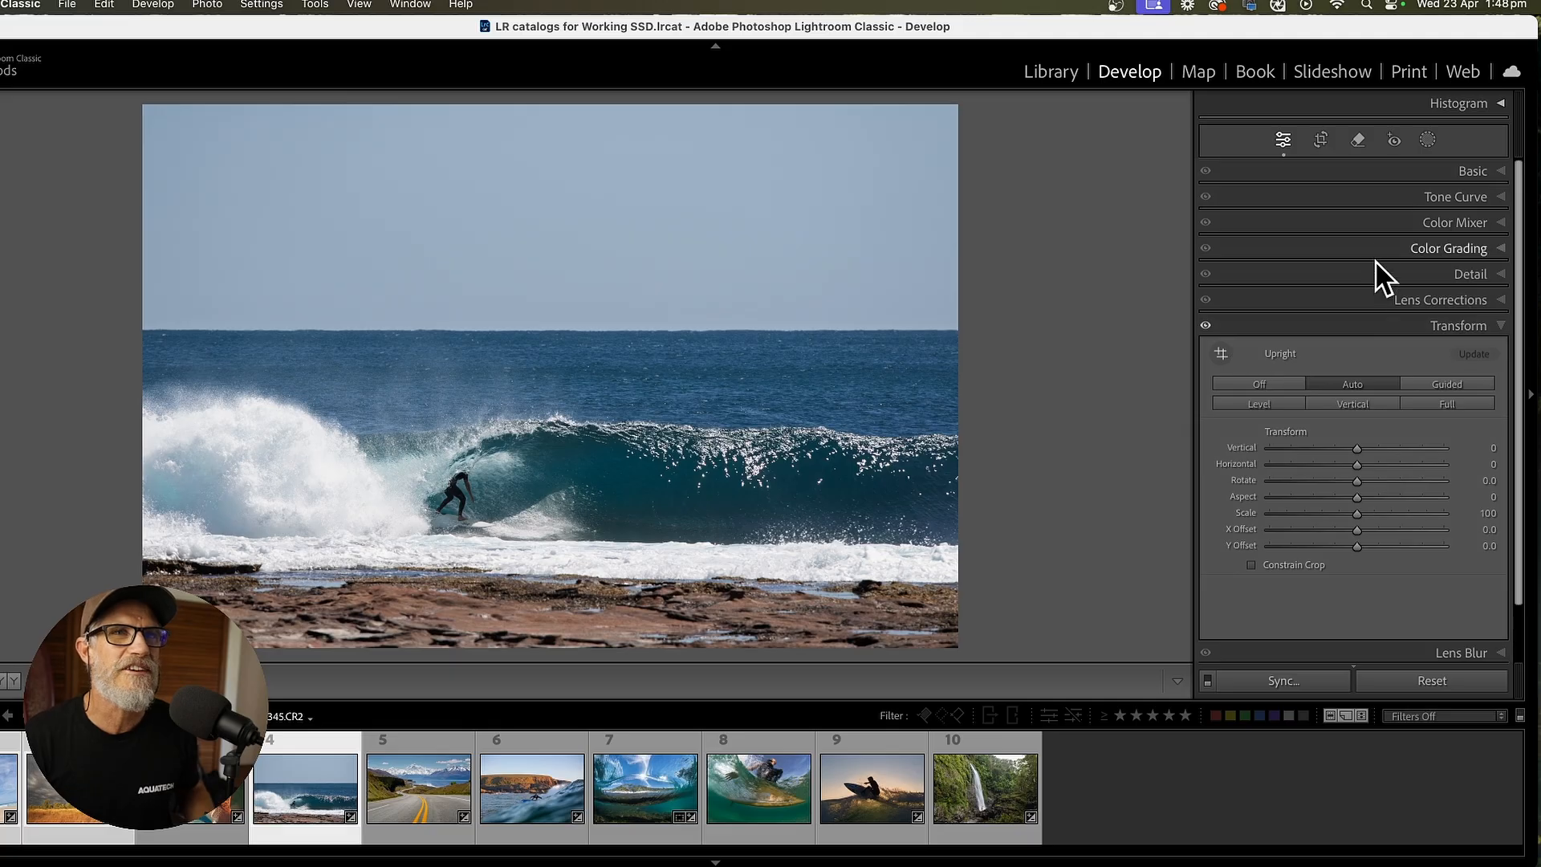
# Step: Set the Adaptive Color profile amount to 84 on the straightened surfer photo
pyautogui.click(1428, 171)
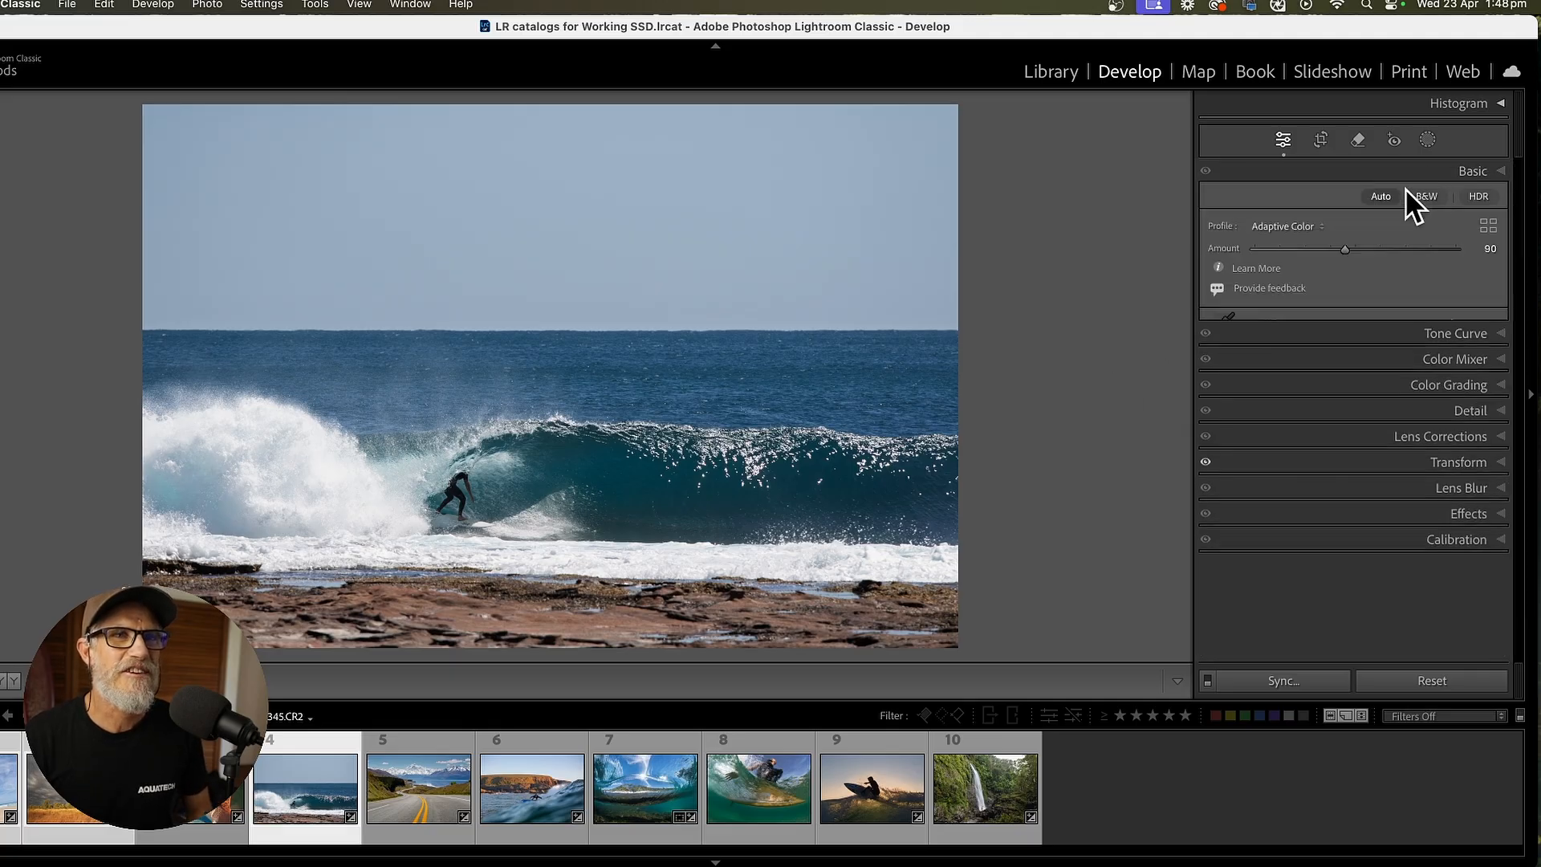
pyautogui.moveTo(1346, 249)
pyautogui.mouseDown()
pyautogui.moveTo(1437, 257)
pyautogui.moveTo(1280, 260)
pyautogui.moveTo(1339, 262)
pyautogui.mouseUp()
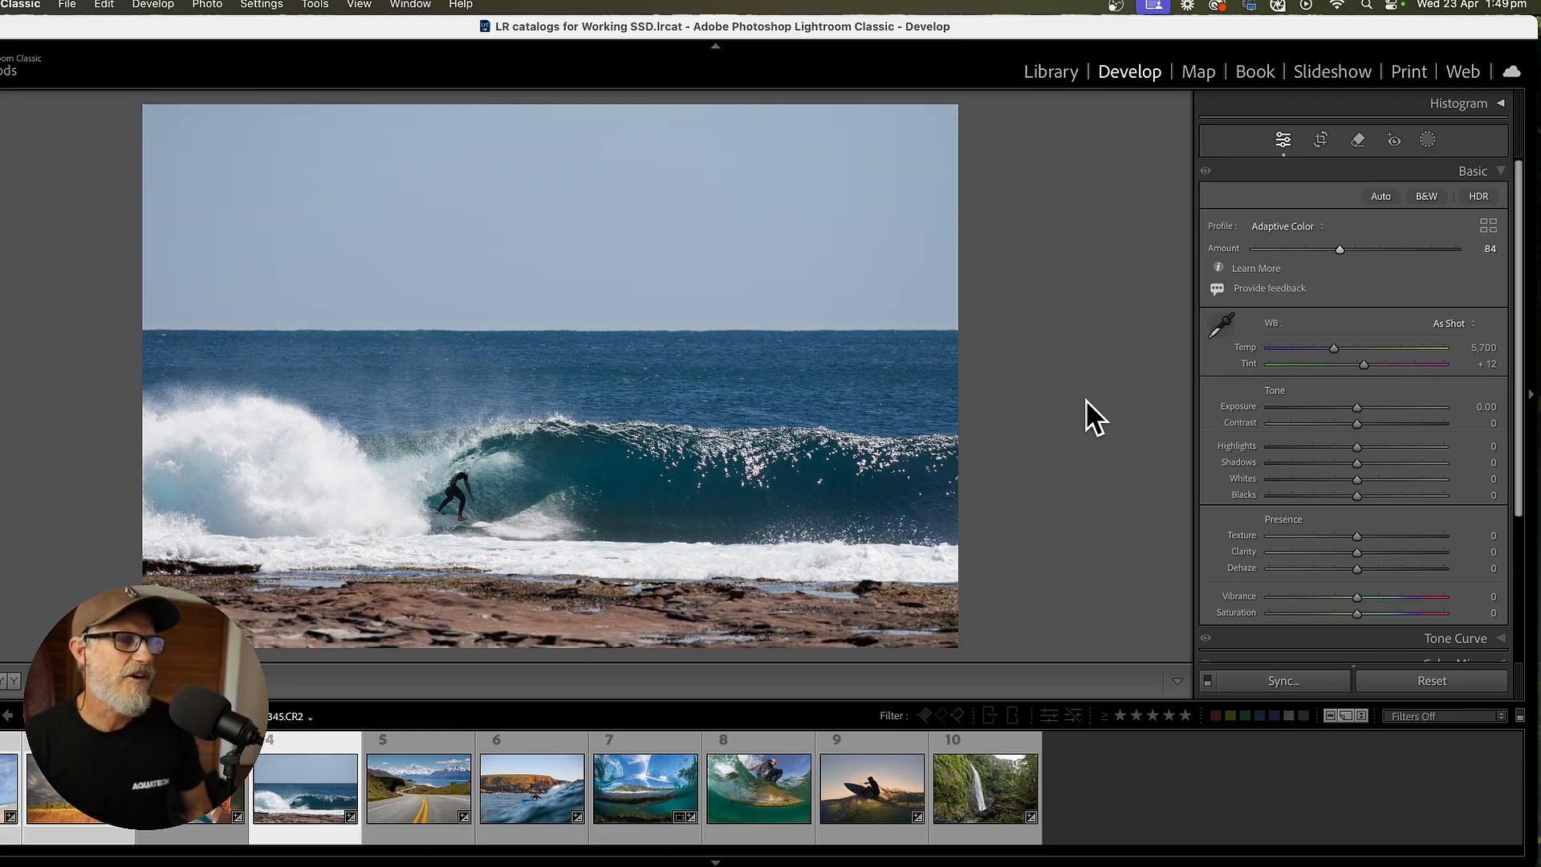